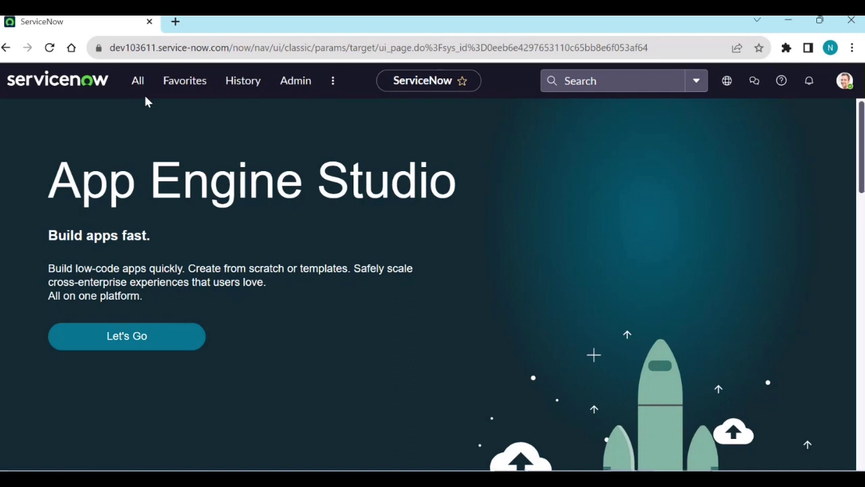
- Open the list of all incidents and look through its records
left_click(139, 87)
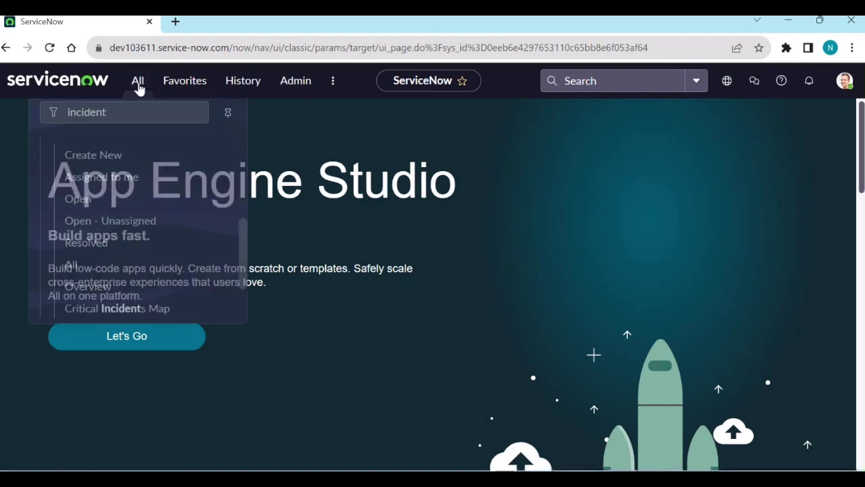
left_click(82, 257)
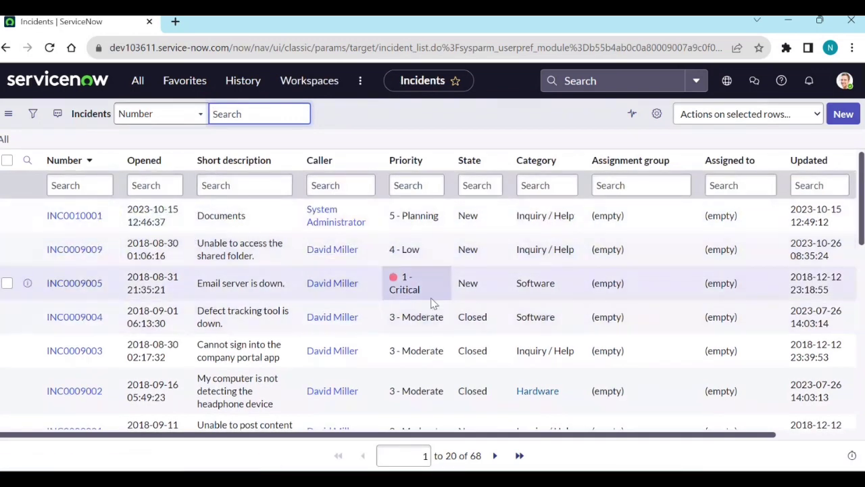
scroll(433, 303, "down", 10)
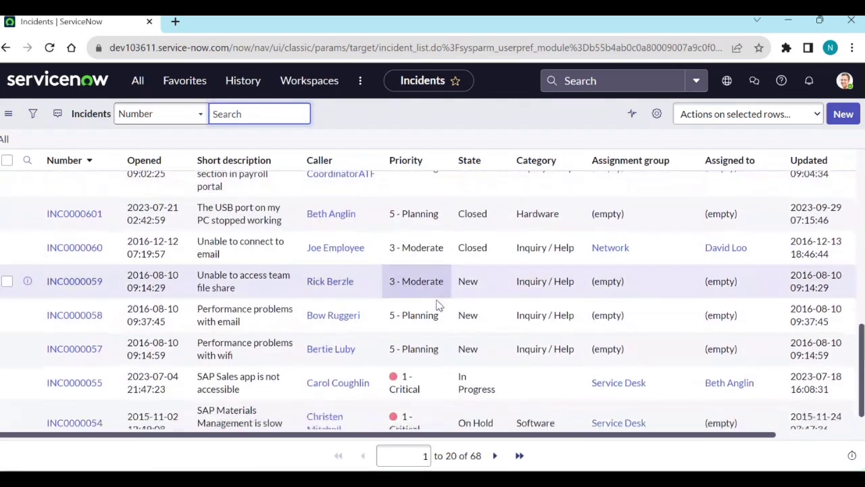
scroll(436, 306, "down", 1)
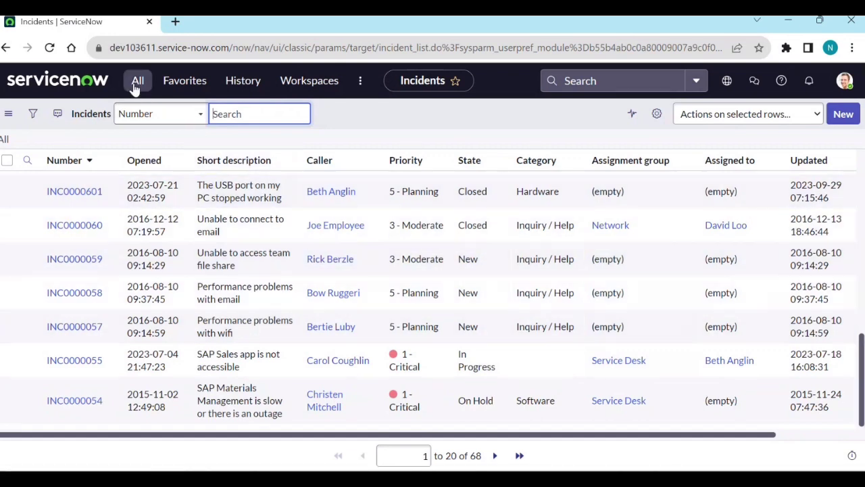
- Filter the navigator by "perf" and start creating a new Performance Analytics indicator
left_click(134, 87)
double_click(124, 118)
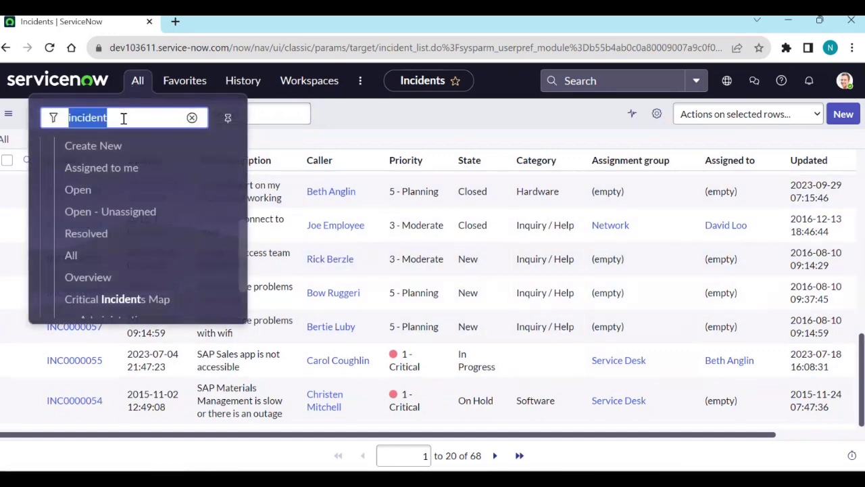
type("pe")
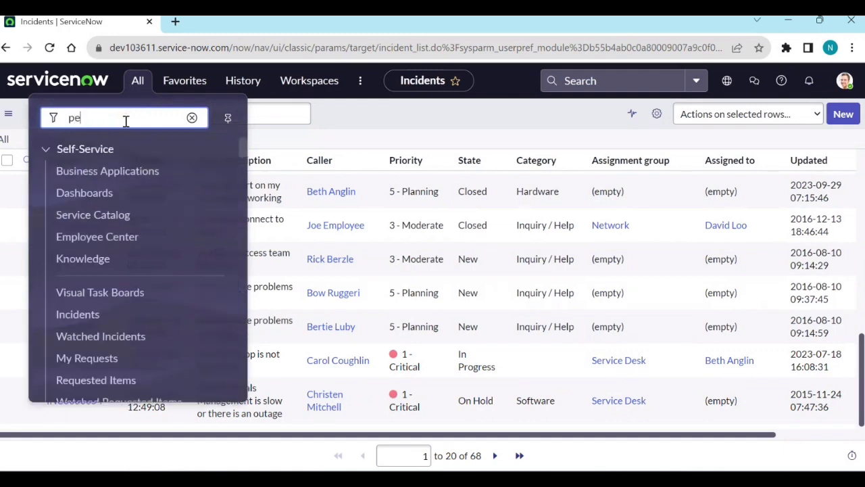
type("rf")
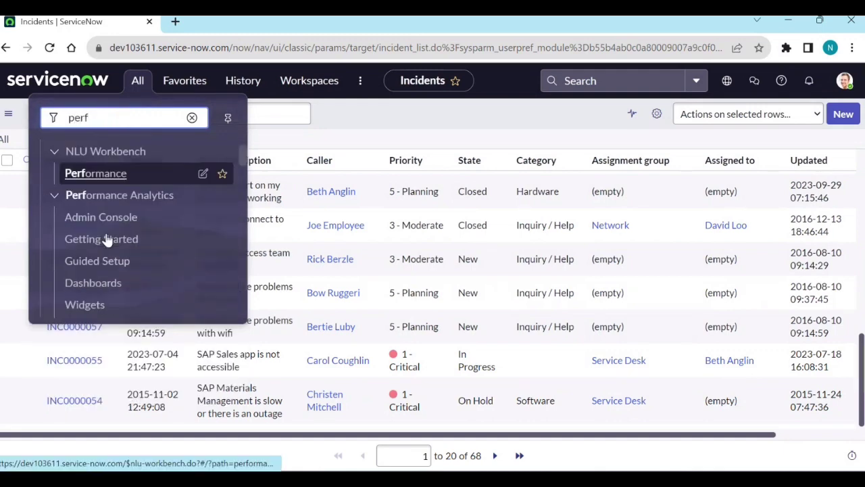
scroll(107, 238, "down", 3)
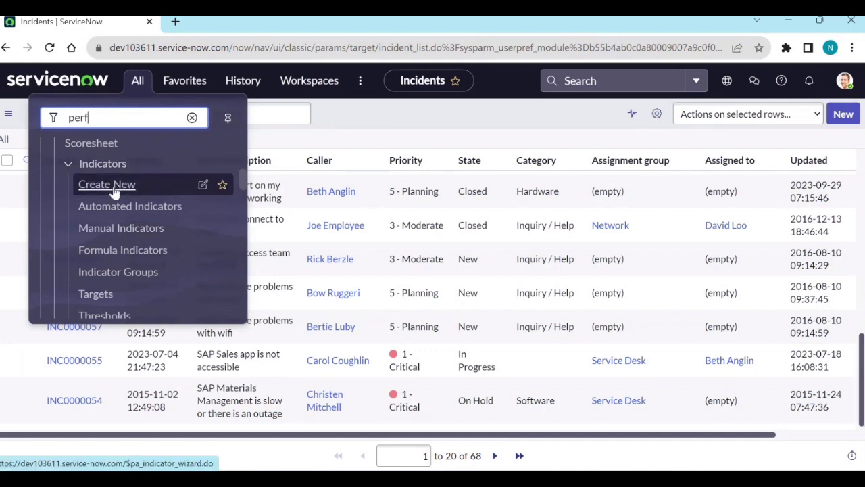
left_click(113, 192)
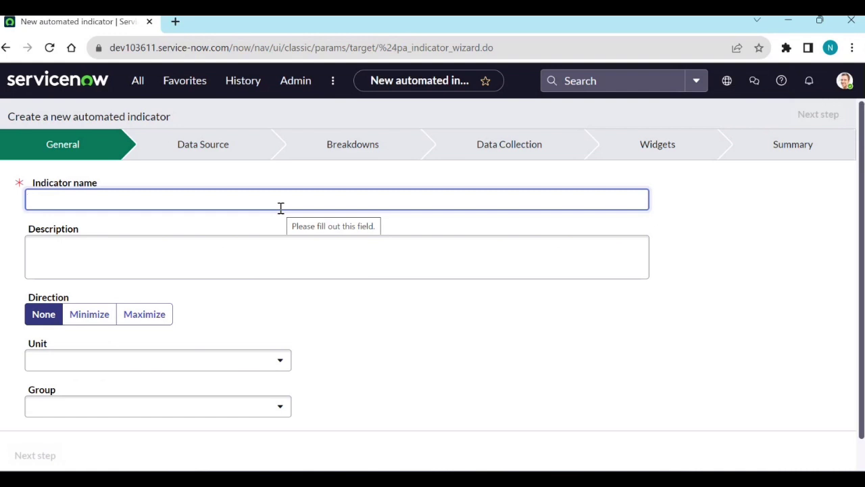
- Name the indicator "No : Incidents Resolved by Service Desk", correcting any misspelling
type("No")
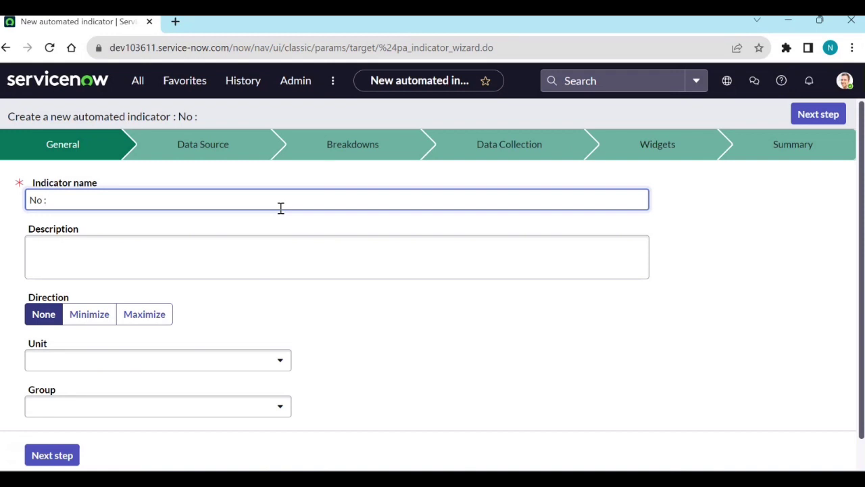
type(" : Incident")
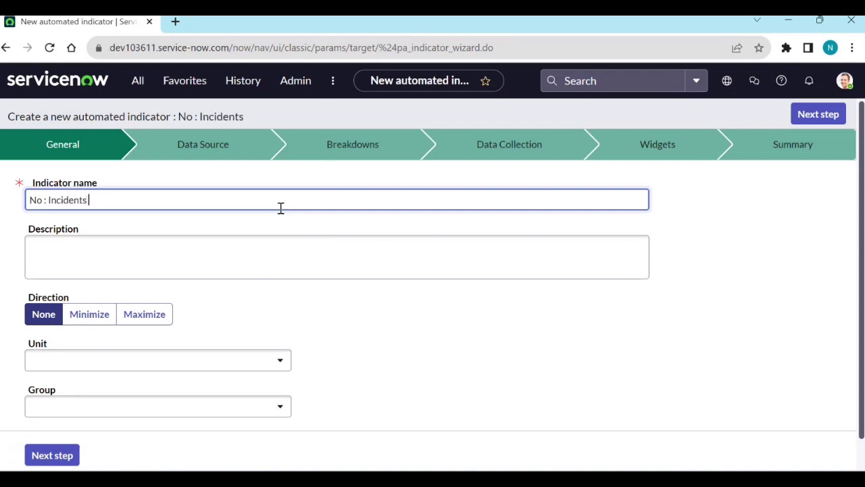
type("s re")
key("Caps_Lock")
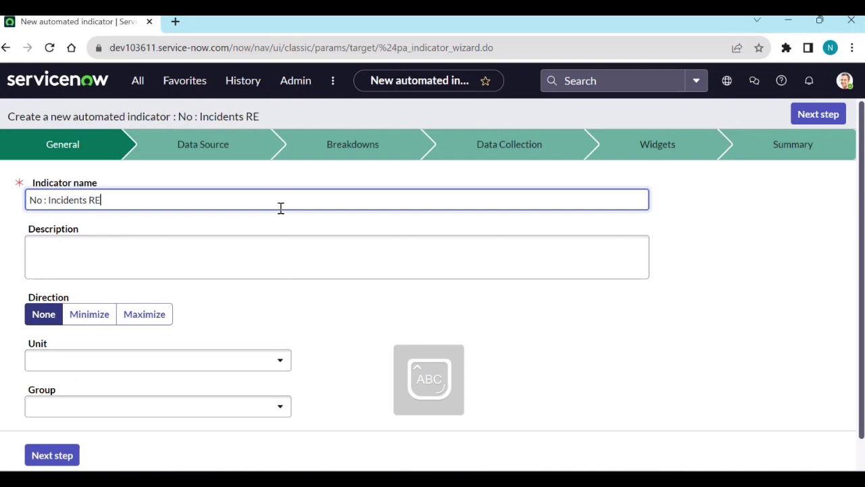
key("BackSpace")
key("Caps_Lock")
type("esloved by ")
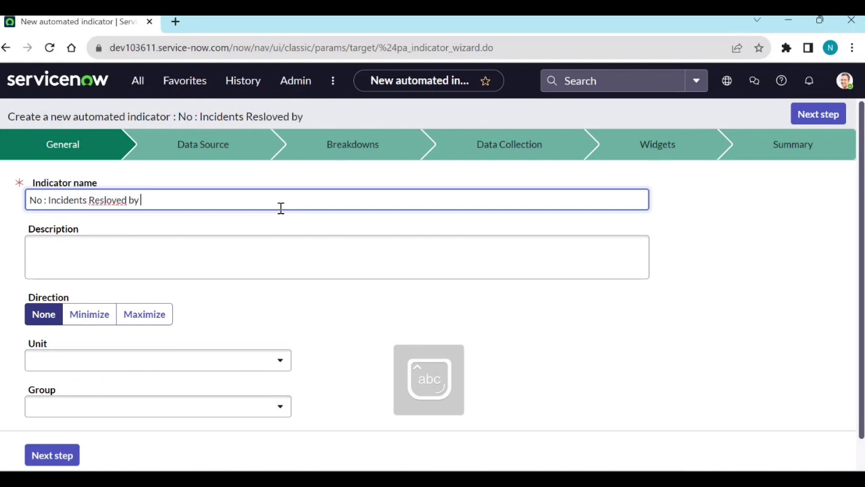
type("Service d")
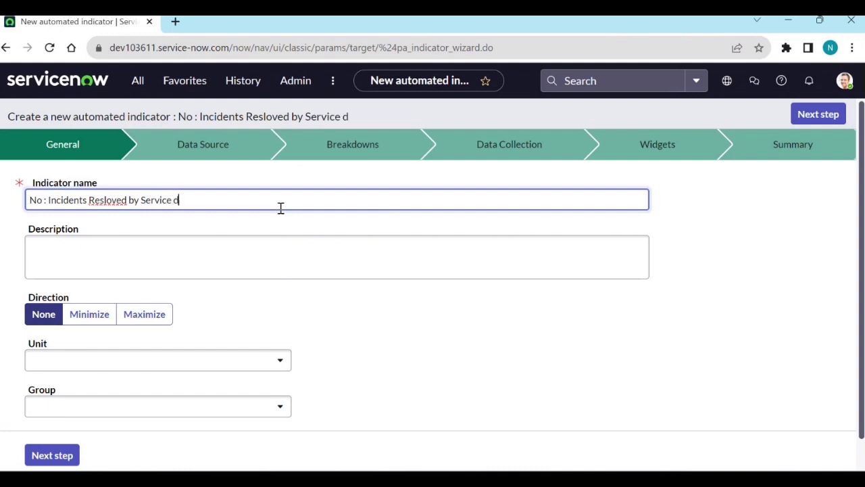
type("esk")
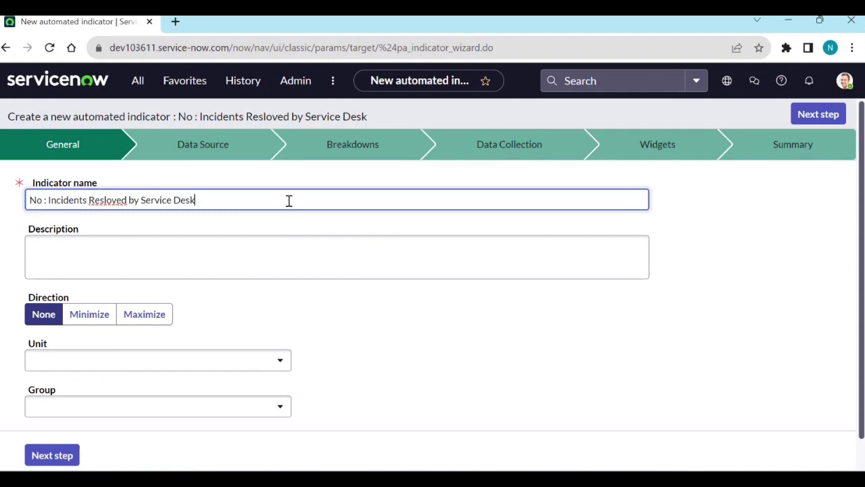
right_click(105, 200)
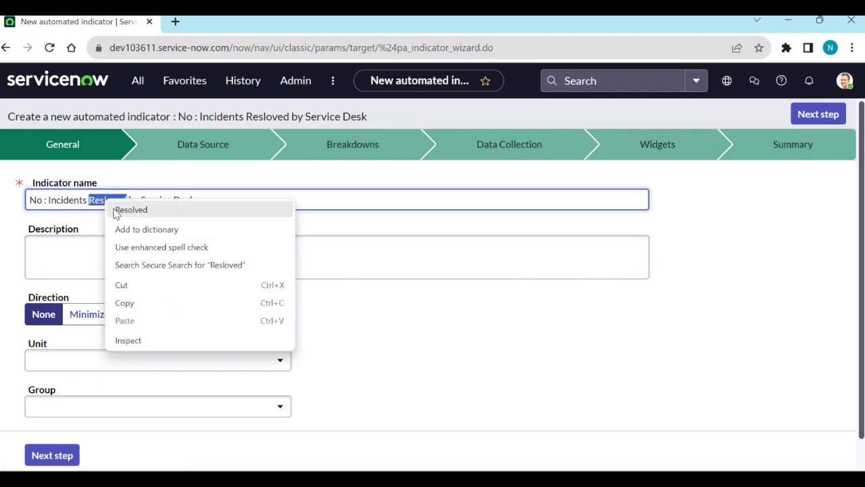
left_click(131, 209)
- Enter "to track count of incidents resolved by SD" as the indicator's description
left_click(94, 247)
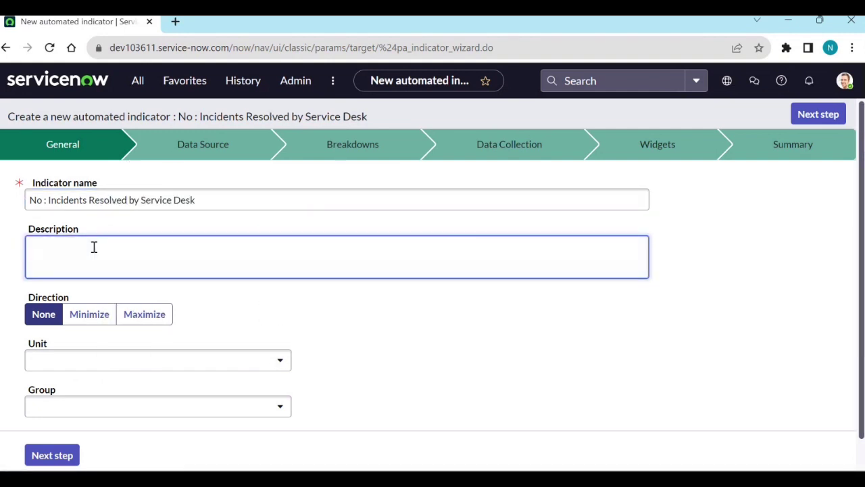
type("to")
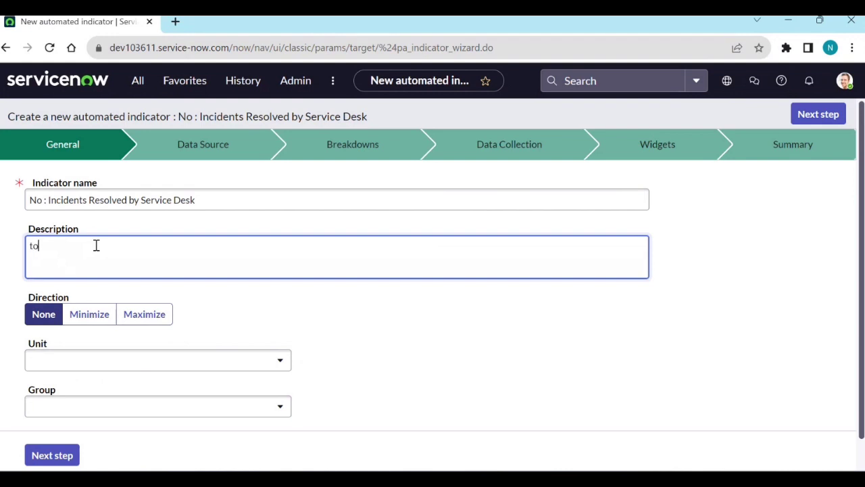
type(" track count of incidents")
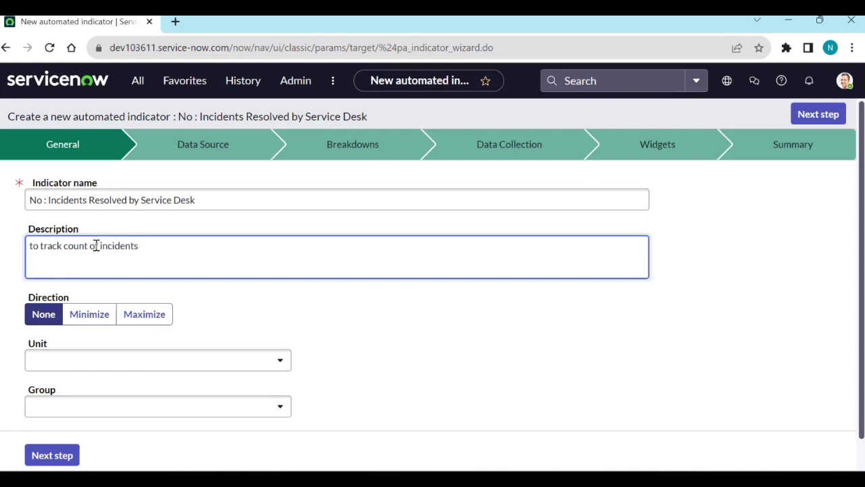
type(" rresolved")
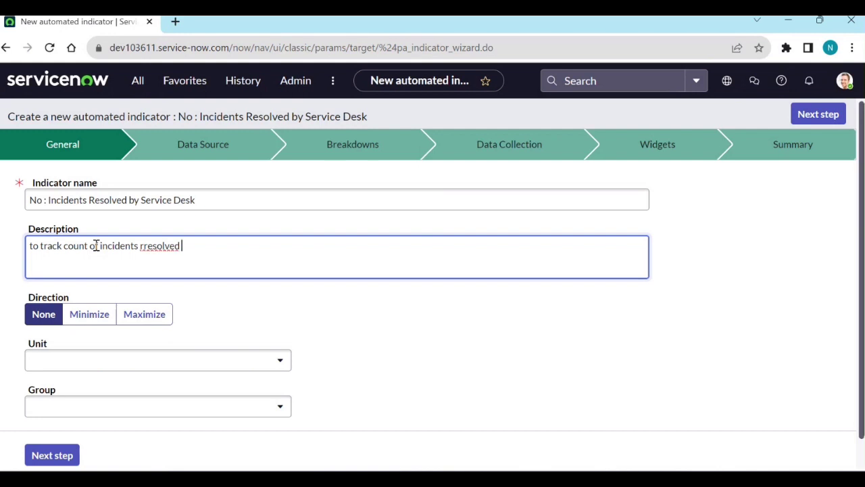
key("BackSpace")
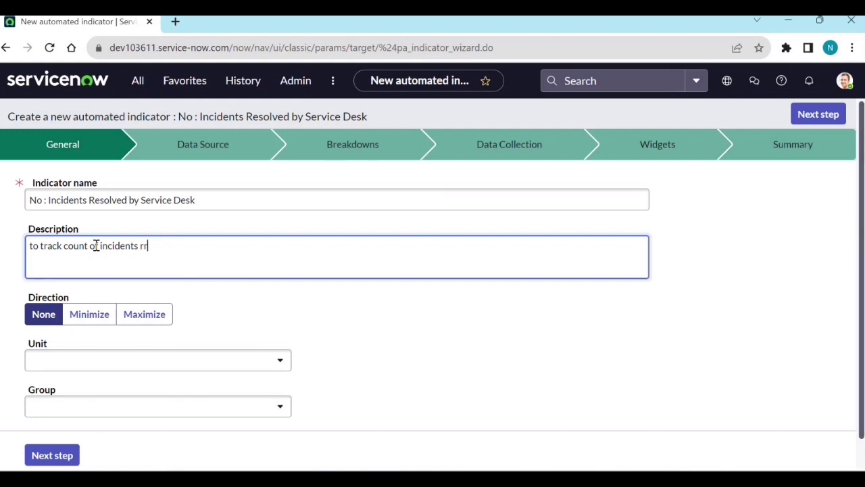
key("BackSpace")
type("esolved by SD")
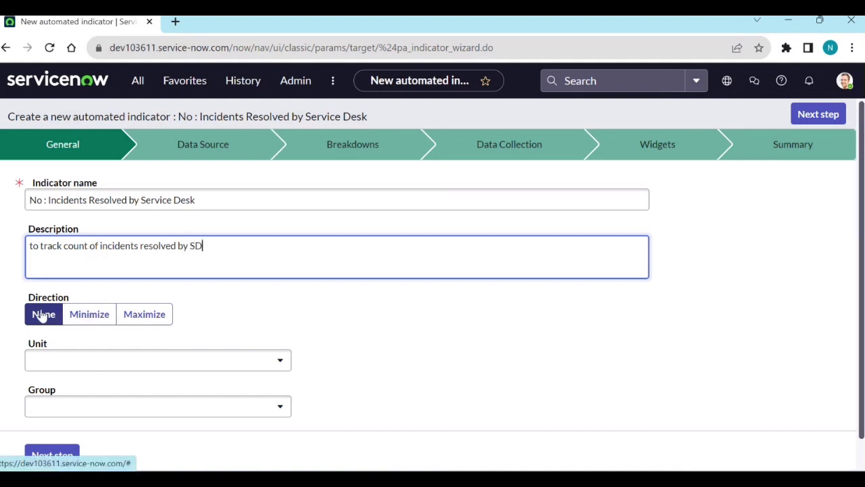
- Set the indicator's direction to Maximize and its unit to #
left_click(136, 325)
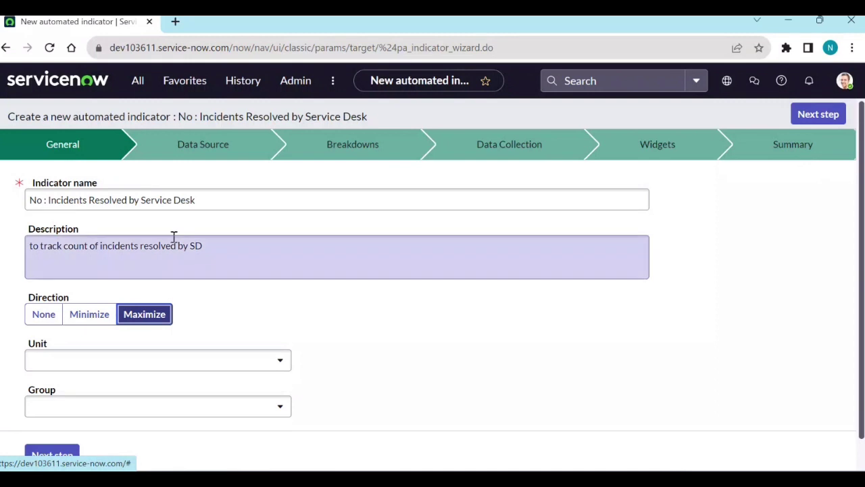
scroll(207, 259, "down", 1)
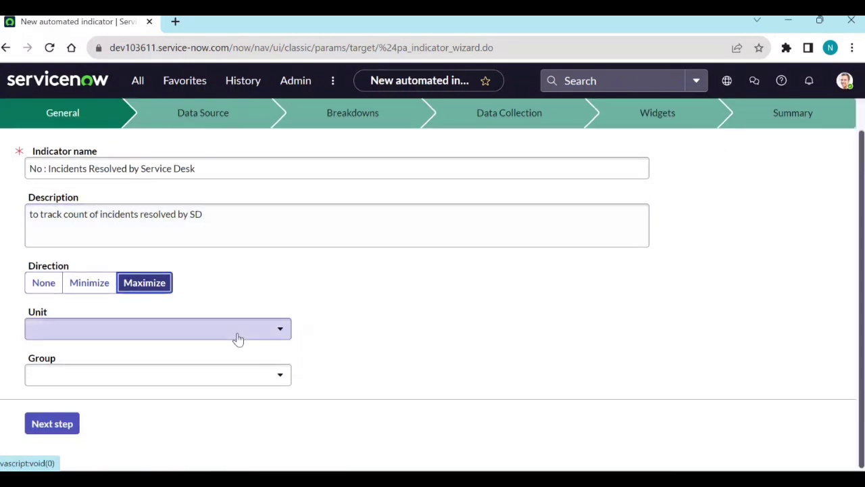
left_click(242, 333)
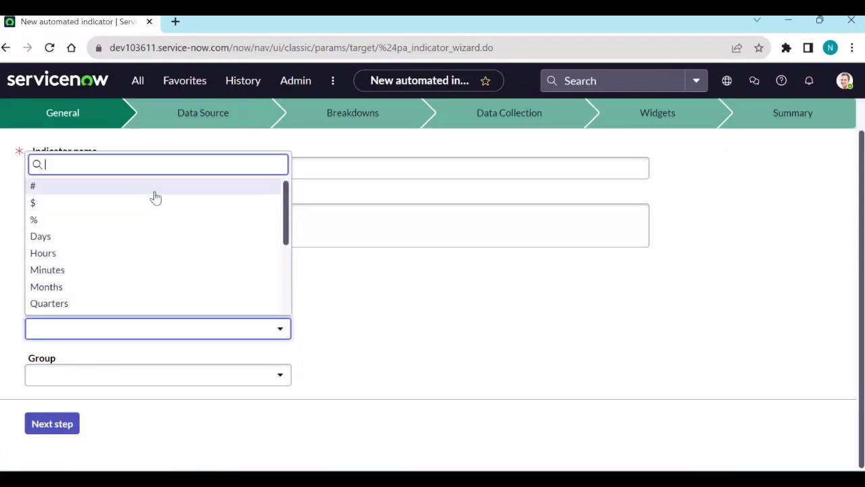
left_click(155, 188)
left_click(155, 382)
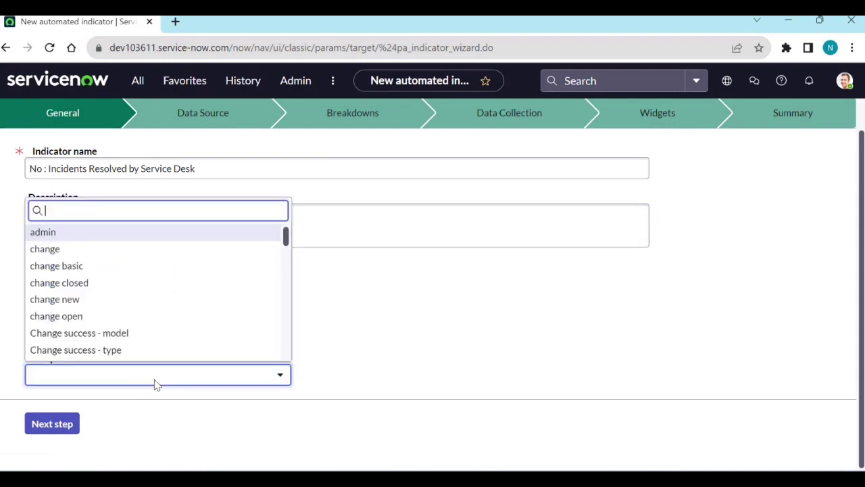
left_click(378, 367)
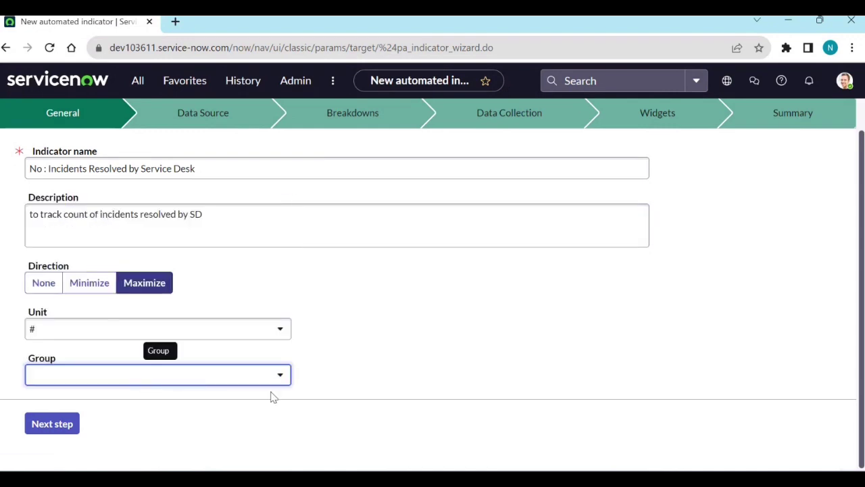
left_click(281, 383)
scroll(226, 318, "down", 3)
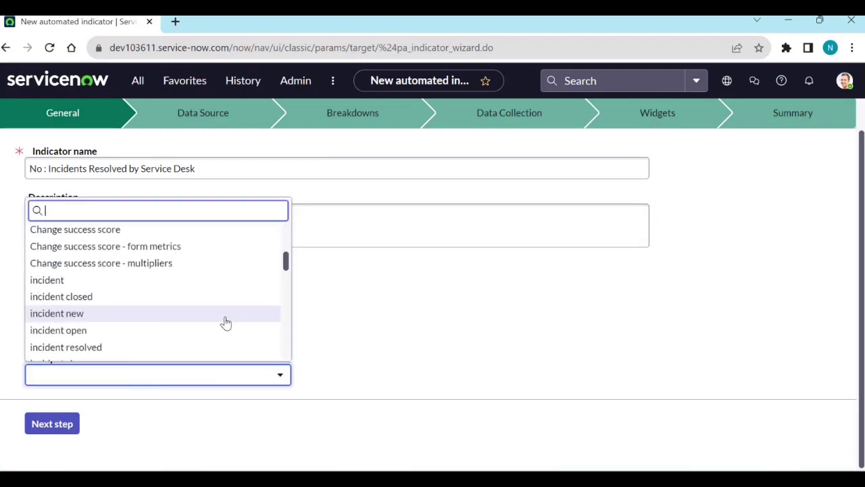
scroll(226, 321, "down", 4)
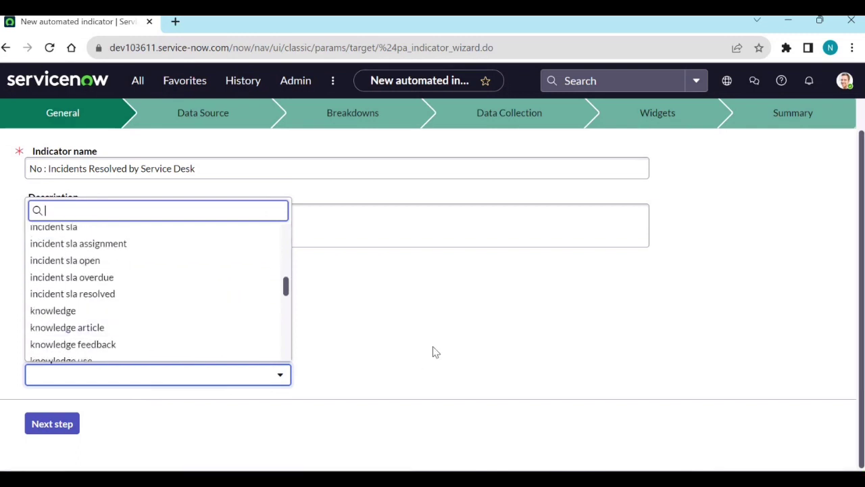
left_click(452, 318)
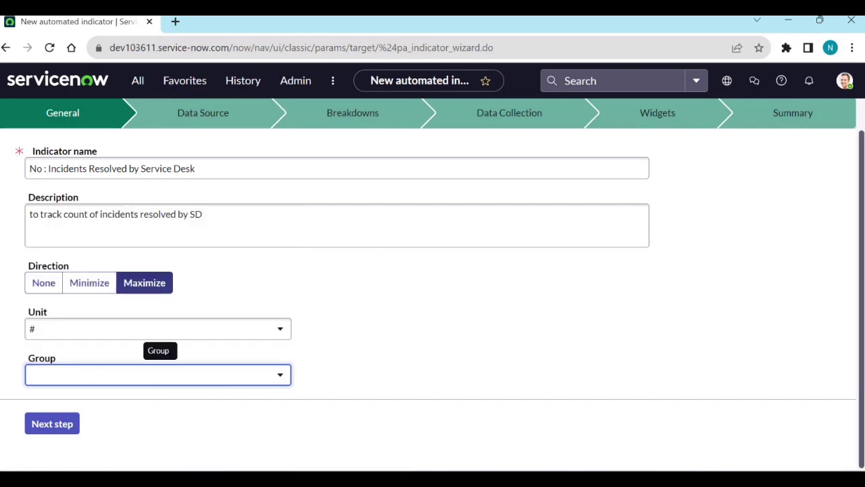
- Proceed to the Data Source stage and choose Incidents.Resolved as the indicator source
left_click(45, 426)
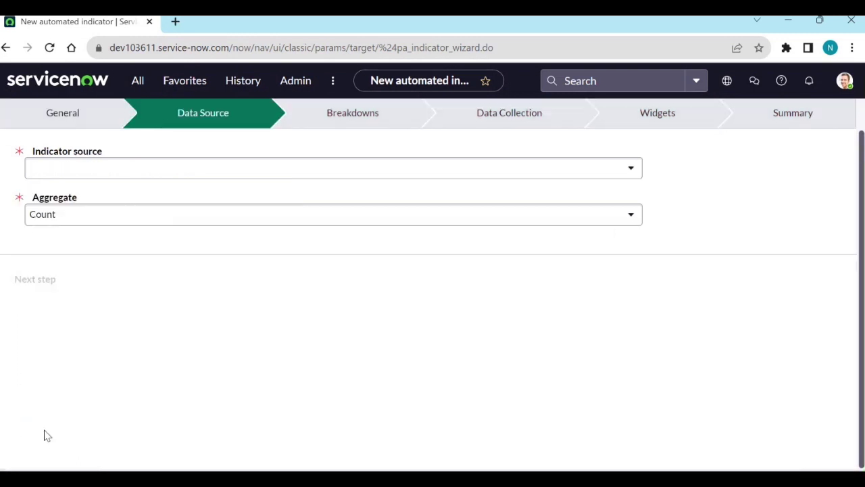
left_click(83, 177)
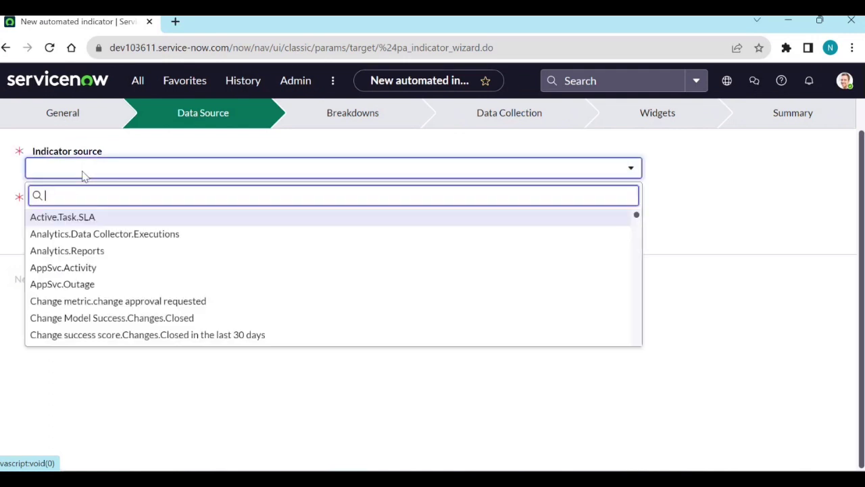
type("inc")
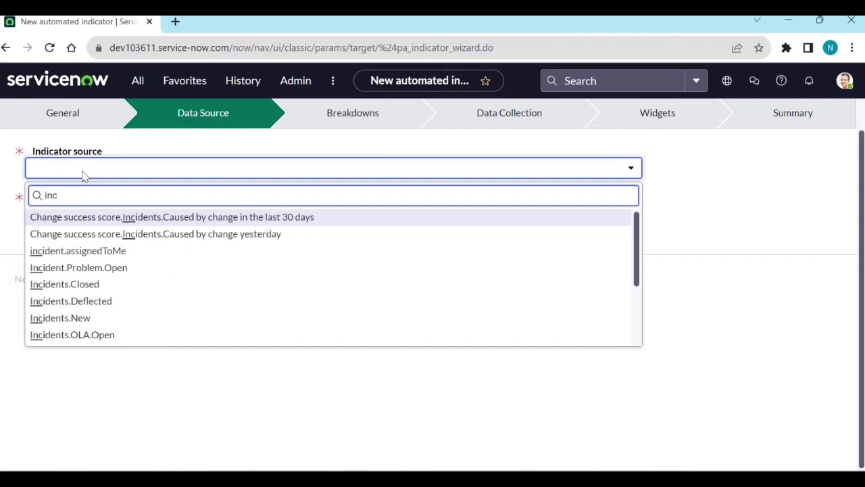
type("ide")
scroll(100, 286, "down", 1)
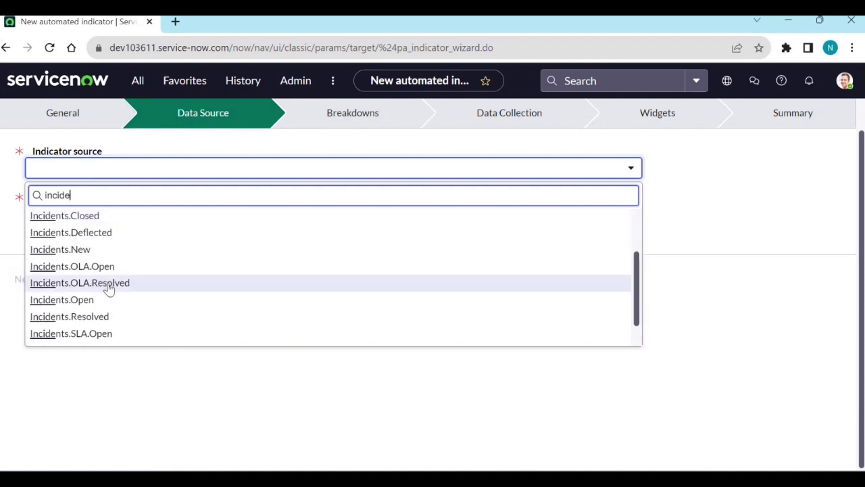
left_click(96, 318)
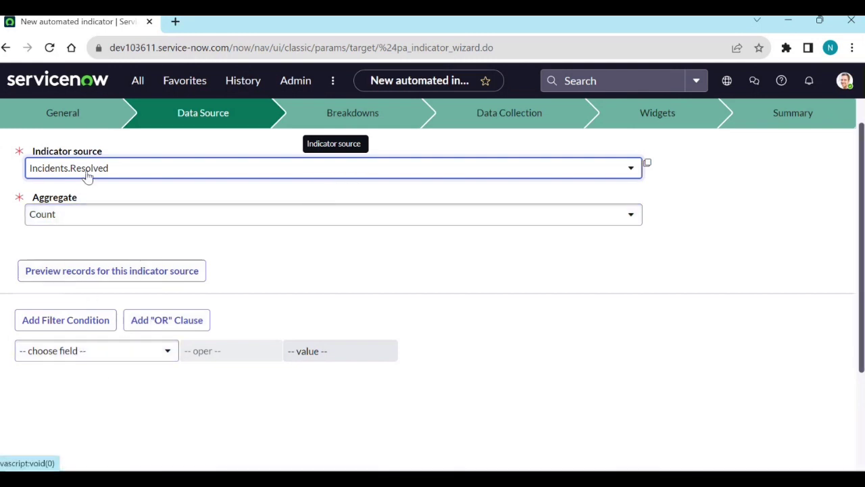
- Add a filter condition limiting the indicator to records whose Assignment group is Service Desk
left_click(96, 360)
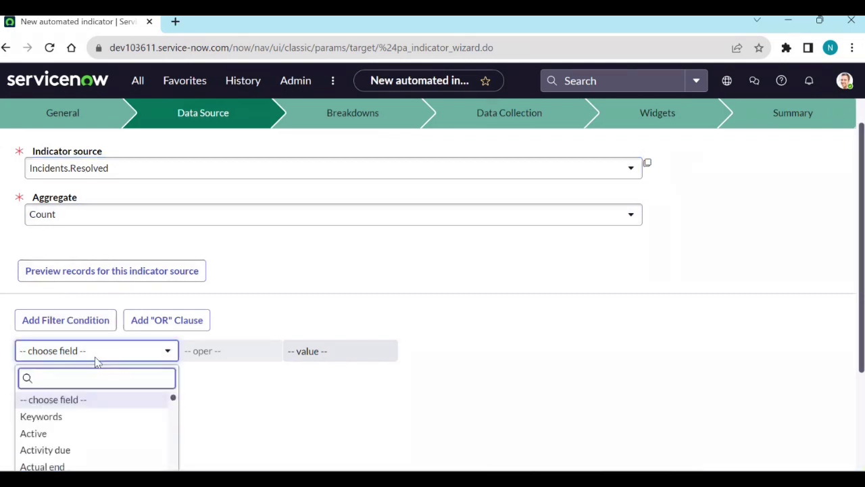
type("as")
key("Return")
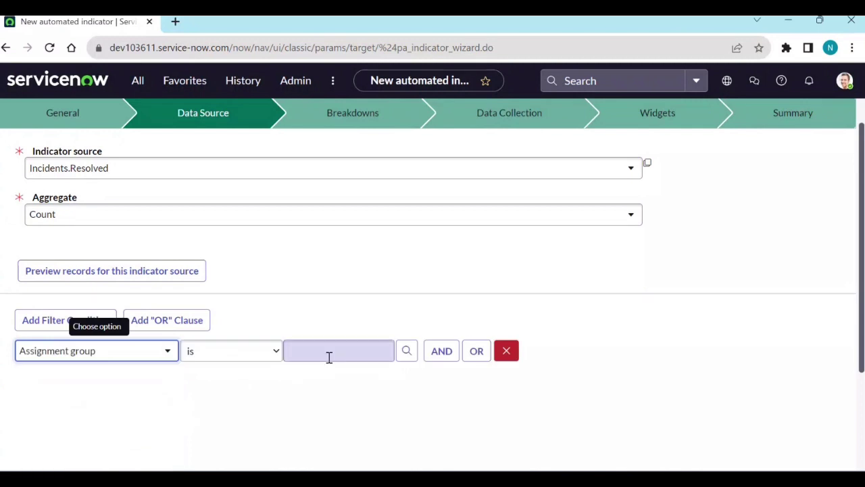
left_click(329, 357)
type("se")
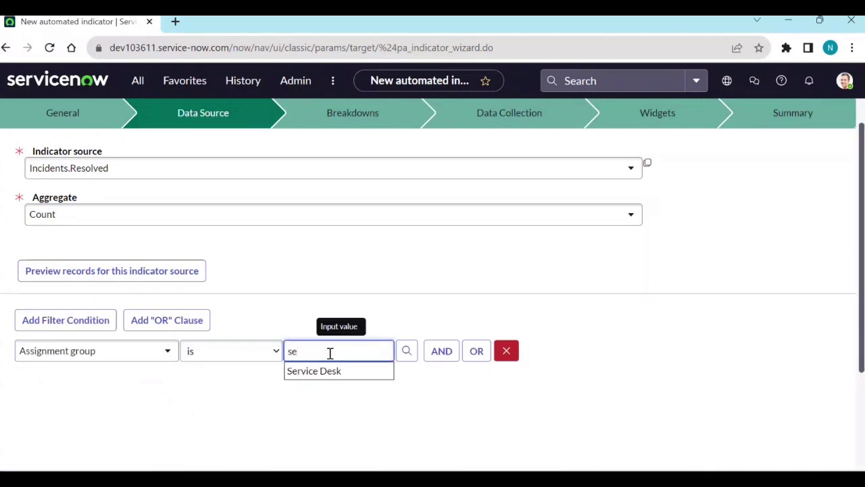
left_click(330, 370)
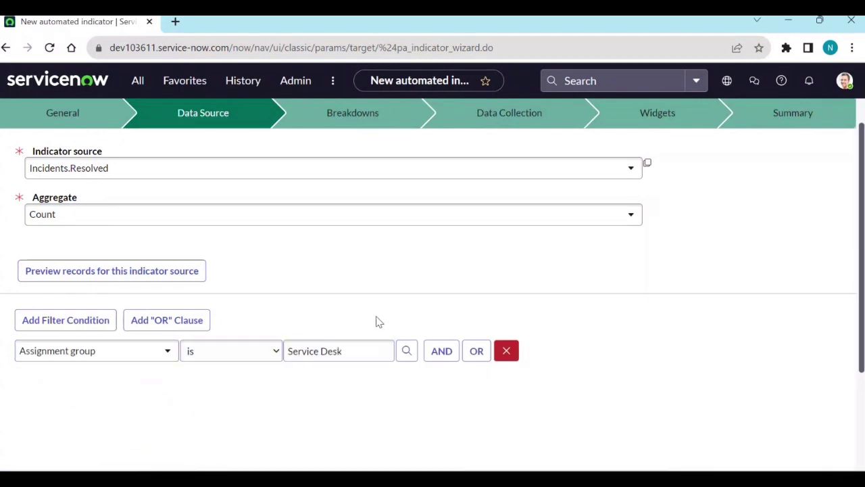
- Preview the indicator source records without the Resolved on Today condition, and close the preview
left_click(102, 277)
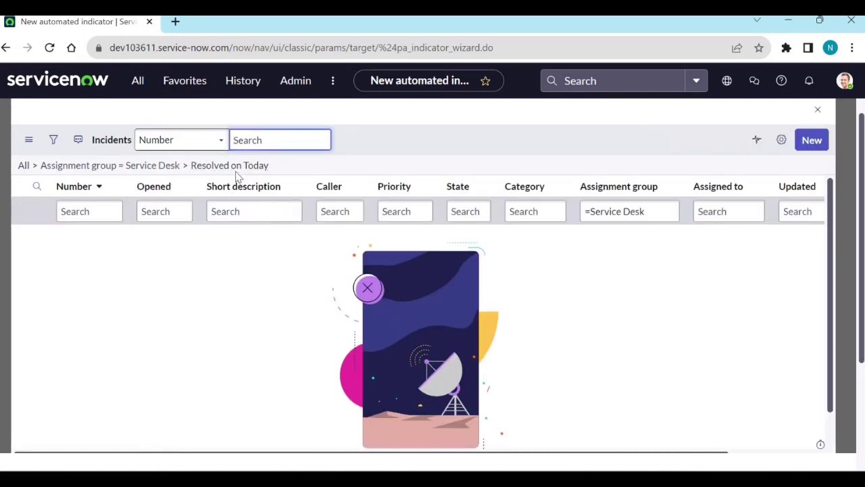
left_click(186, 167)
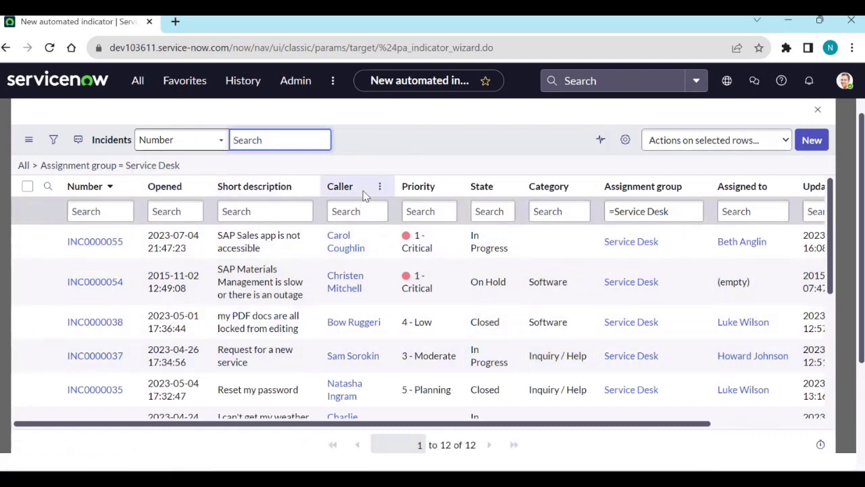
left_click(817, 119)
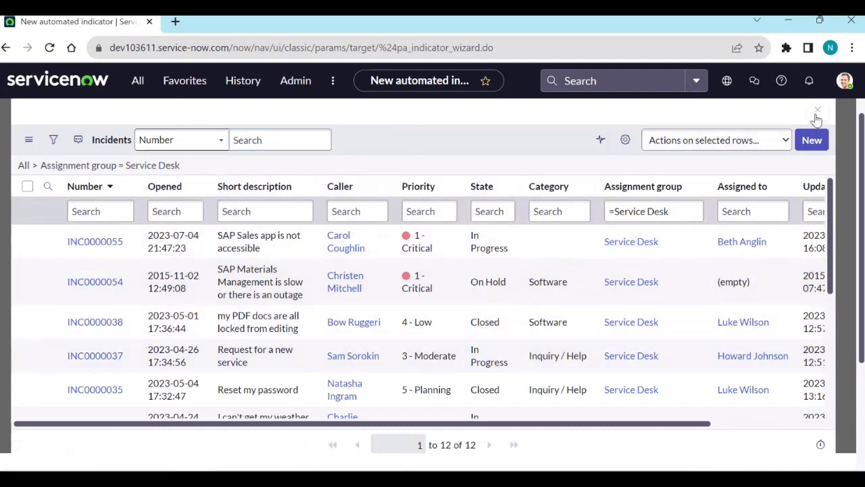
- Proceed to the Breakdowns stage and break down the scores by Priority and Category, with the breakdown matrix collected
scroll(193, 390, "down", 1)
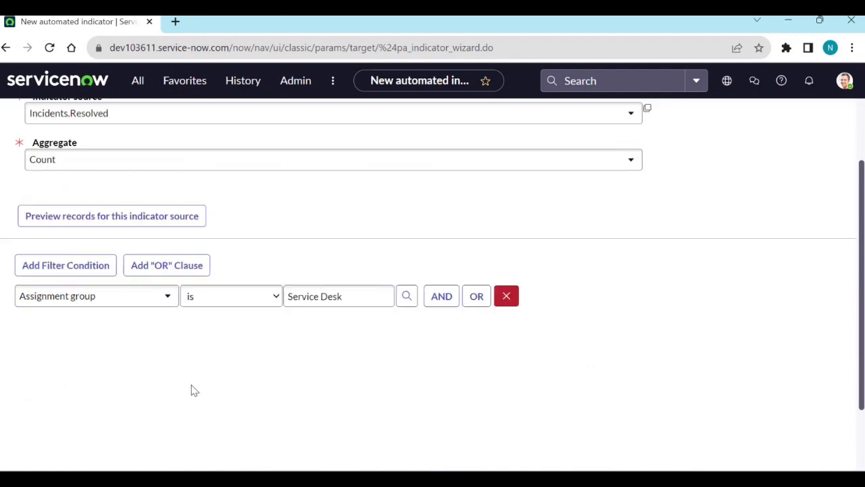
scroll(193, 388, "down", 2)
left_click(68, 463)
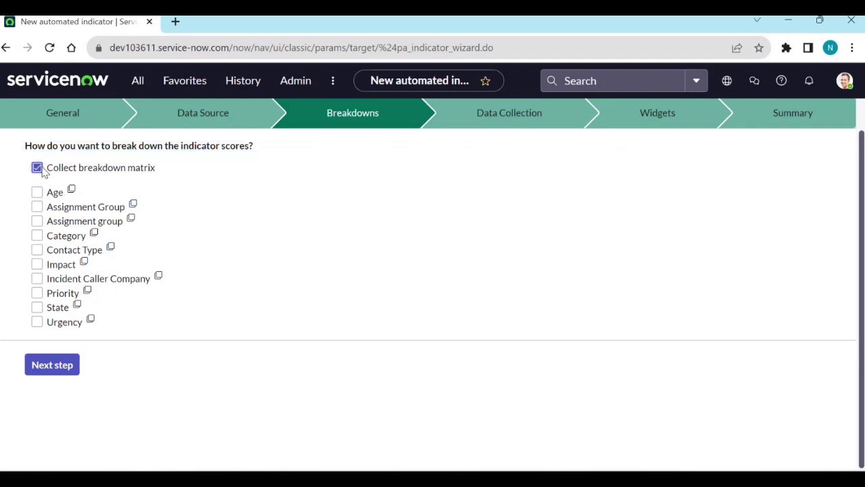
left_click(37, 295)
left_click(37, 236)
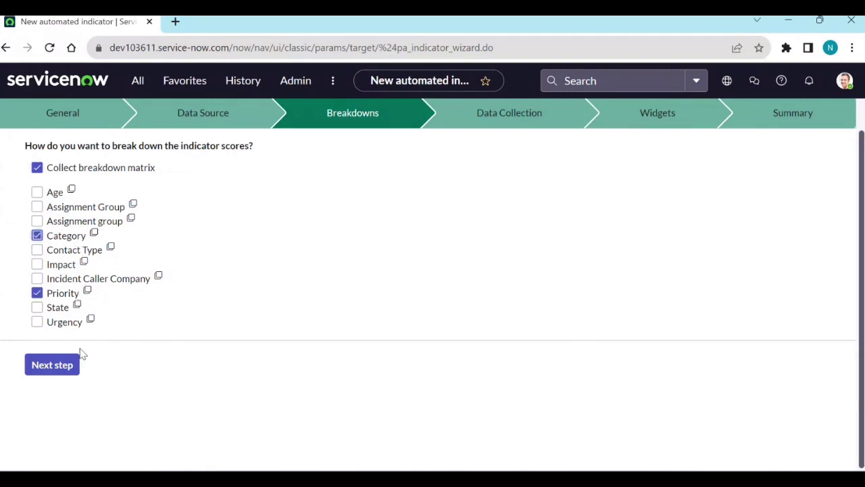
- Proceed to the Data Collection stage, choose the [PA Incident] Daily Data Collection job and collect past data from 90 days ago
left_click(67, 368)
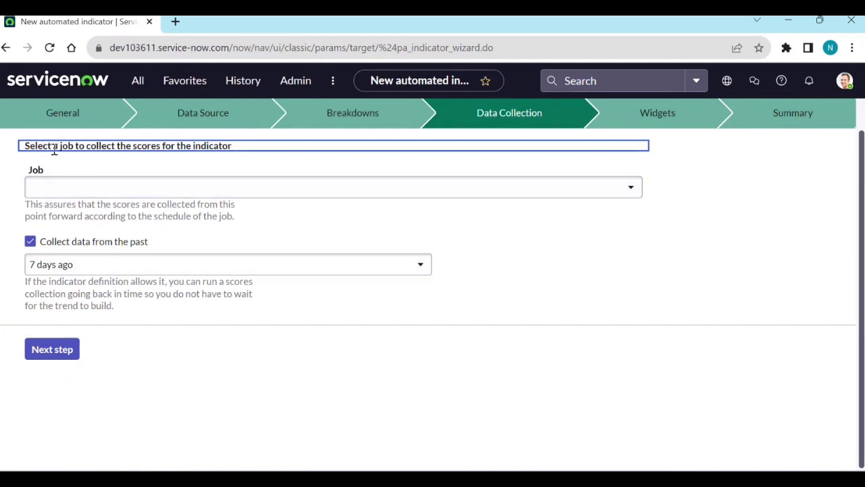
left_click(209, 189)
type("inc")
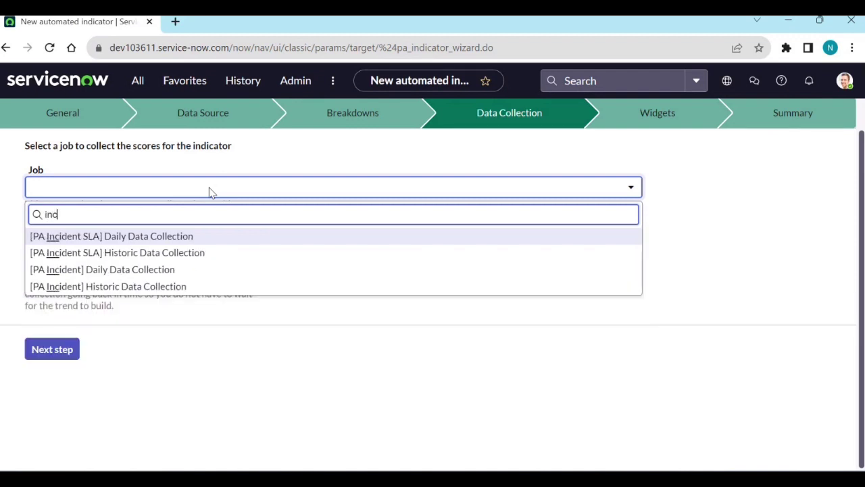
left_click(190, 270)
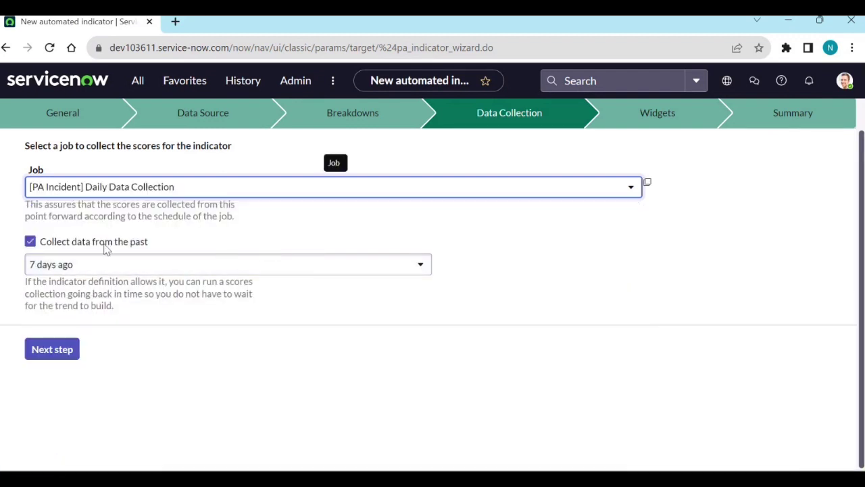
left_click(100, 270)
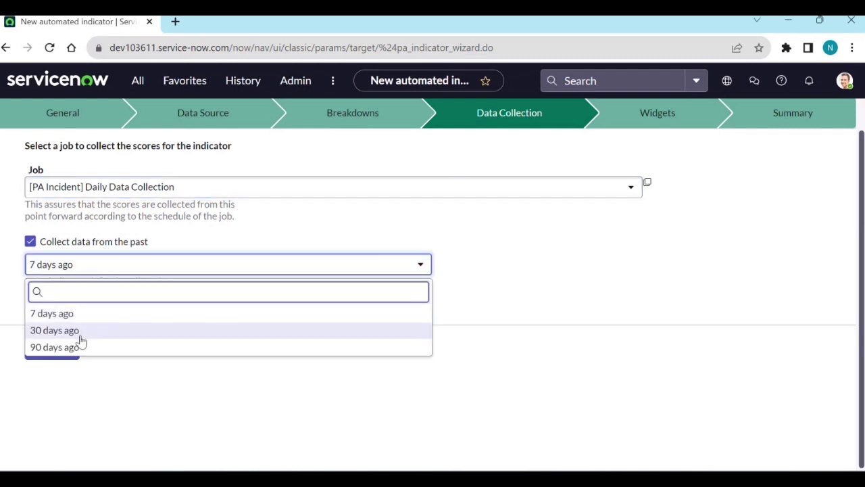
left_click(80, 348)
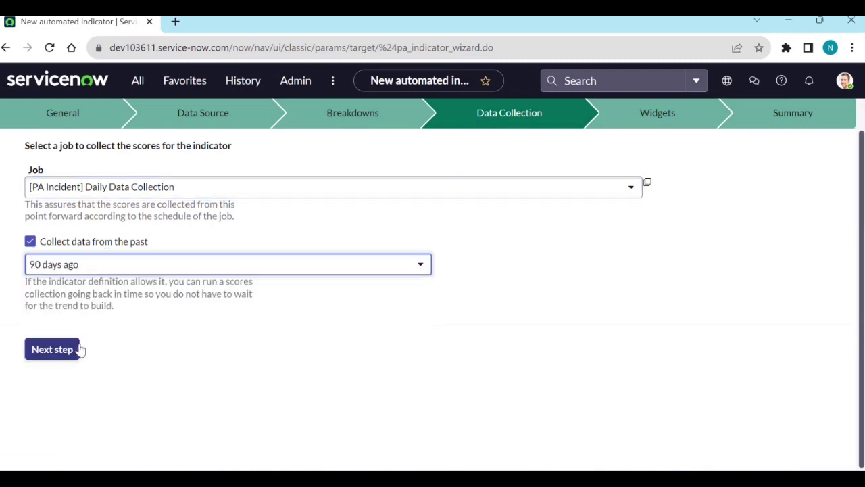
- Proceed to the Widgets stage and include the time series, last score and breakdown widgets
left_click(70, 352)
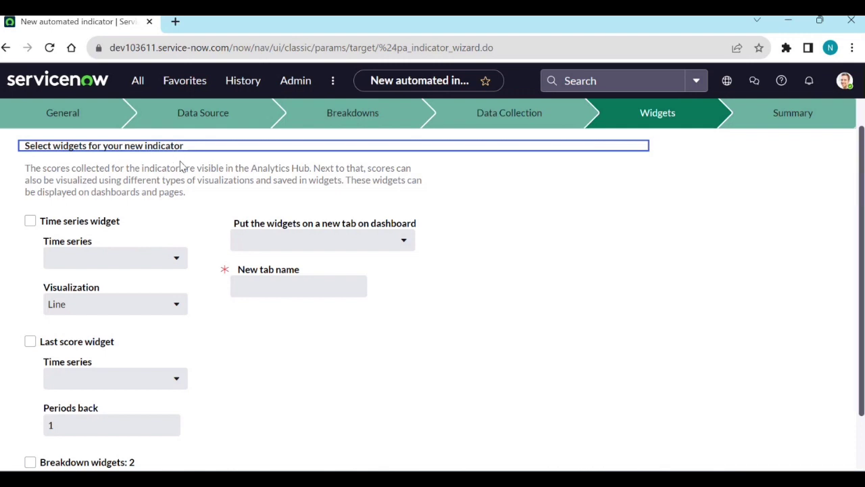
left_click(30, 221)
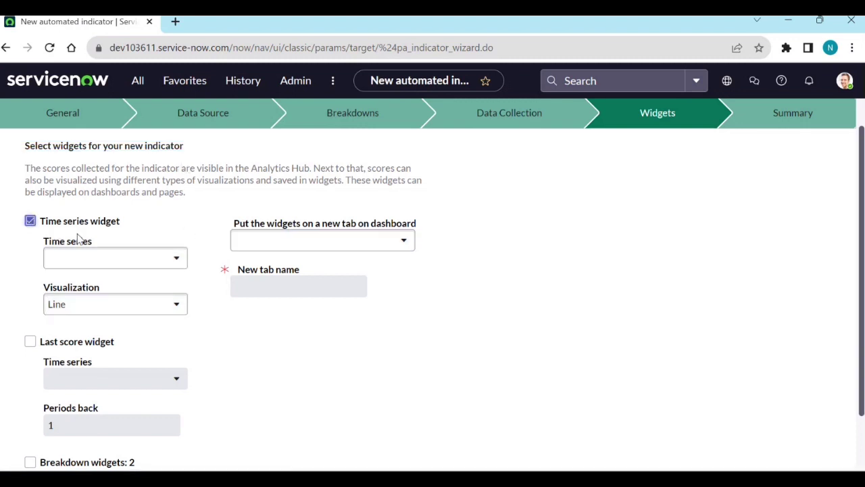
scroll(93, 283, "down", 1)
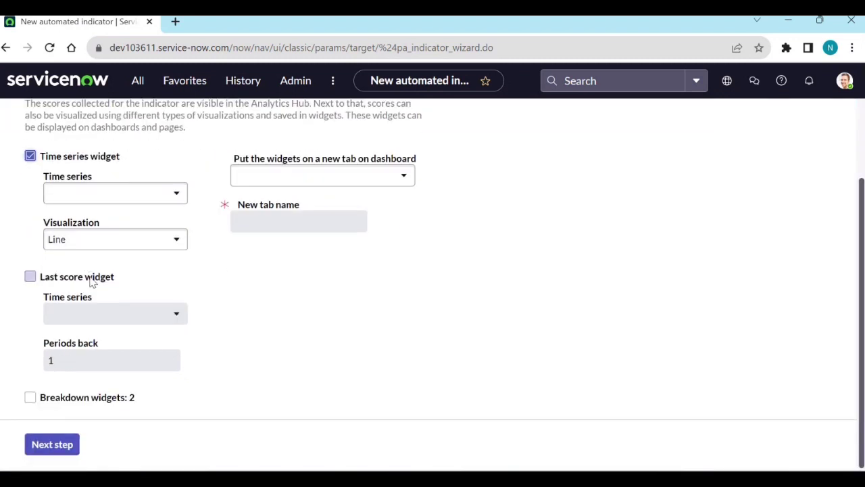
left_click(31, 277)
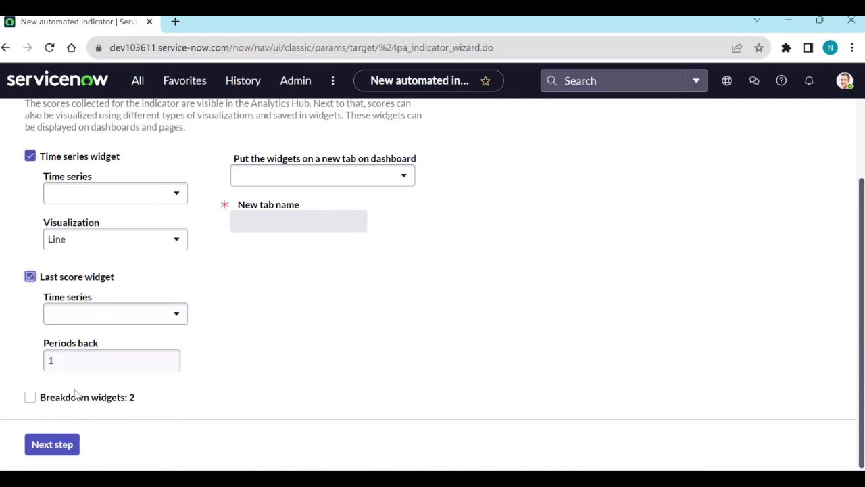
left_click(30, 398)
- Put the widgets on a new tab named "Incidents by SD" on the Incident Management dashboard
left_click(287, 177)
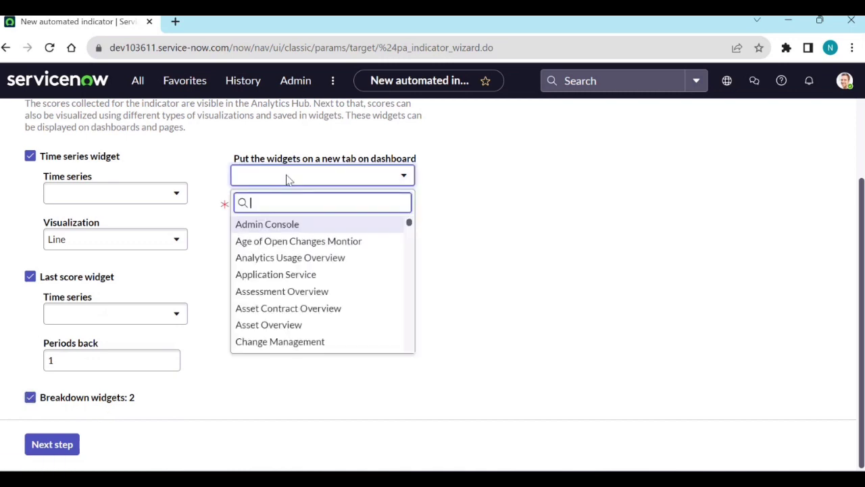
type("inci")
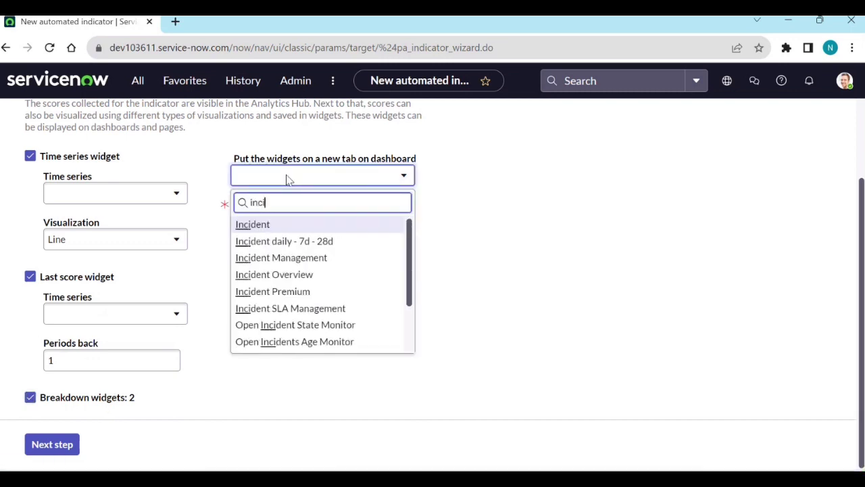
left_click(301, 260)
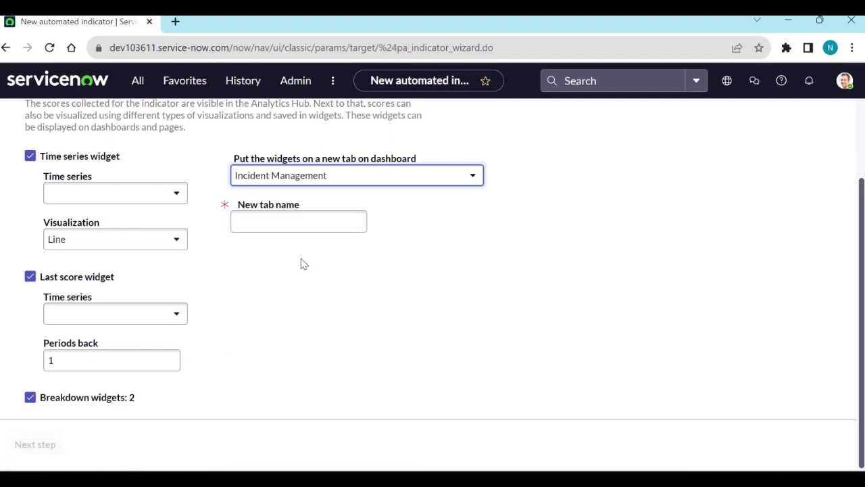
left_click(305, 221)
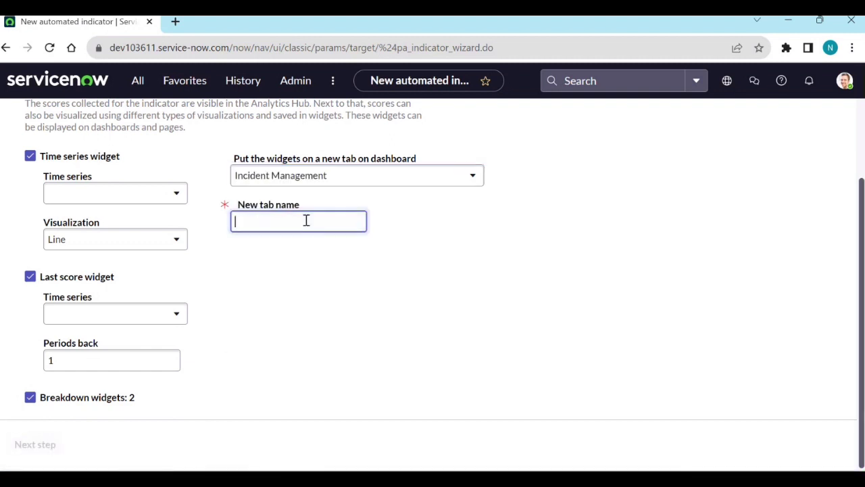
type("In")
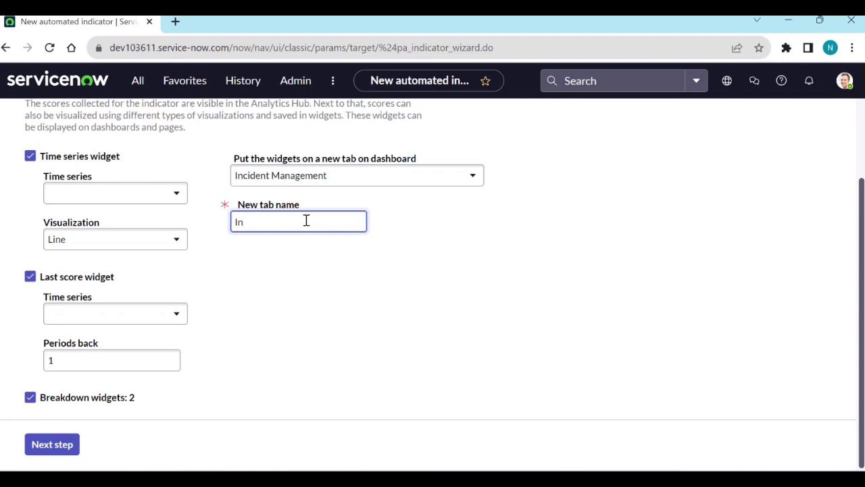
type("cidents by SD")
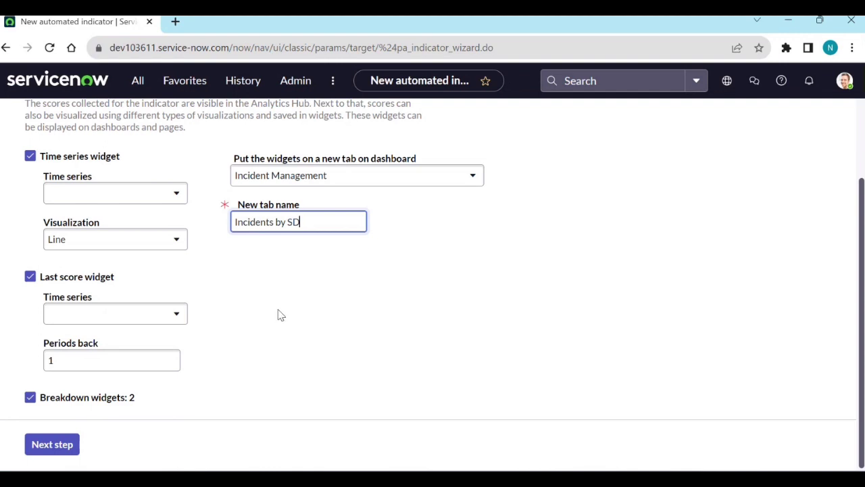
- Proceed to the Summary stage and apply the indicator configuration
left_click(64, 444)
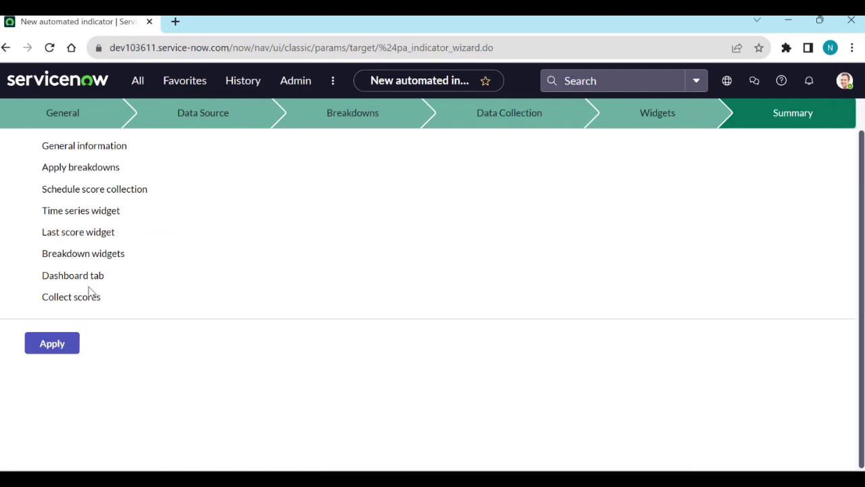
left_click(63, 350)
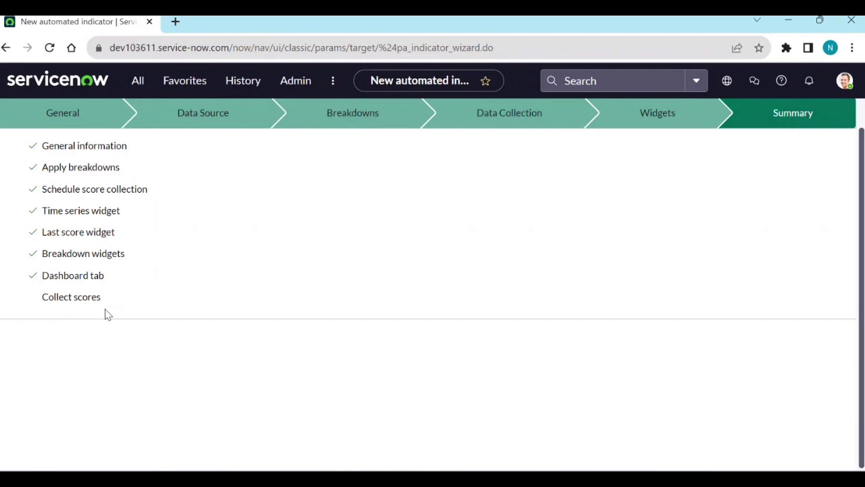
scroll(111, 315, "up", 1)
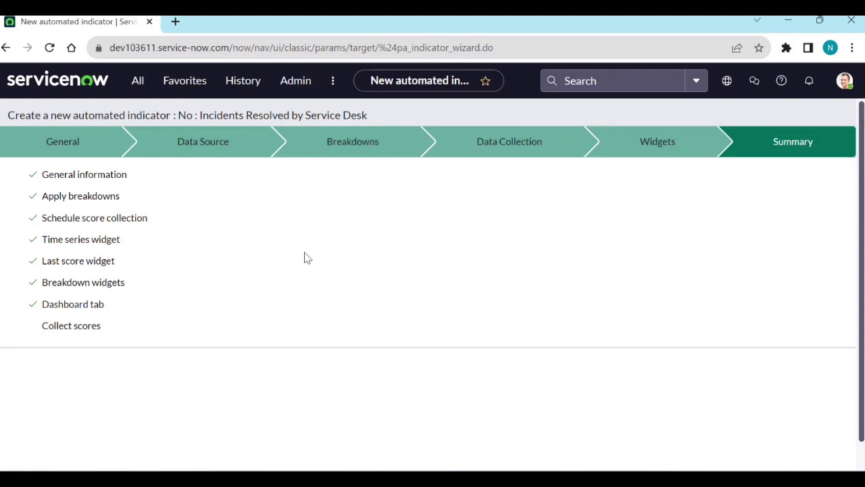
scroll(303, 257, "down", 1)
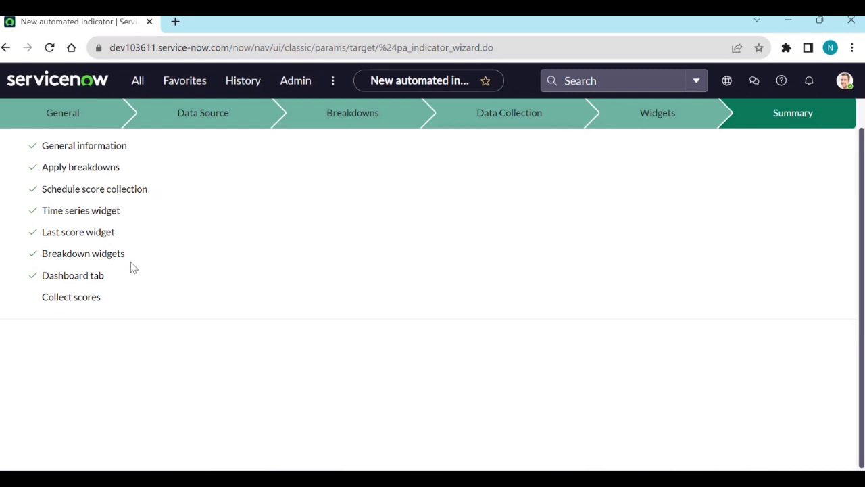
left_click(137, 80)
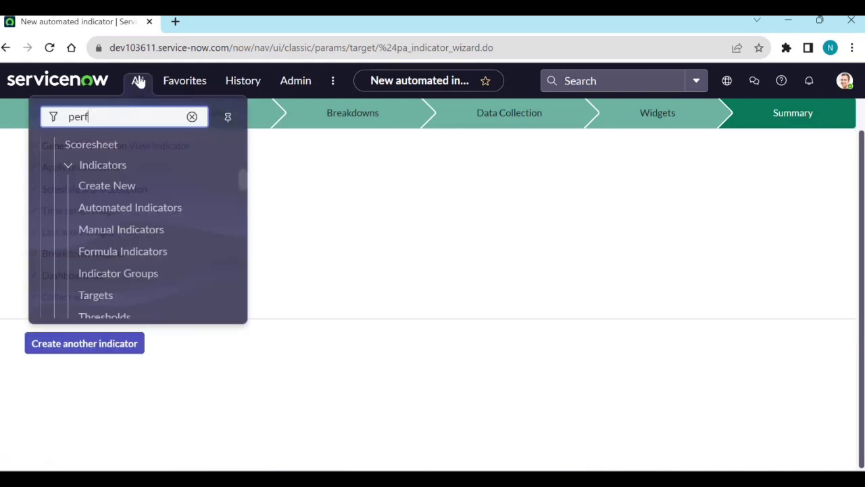
left_click(324, 218)
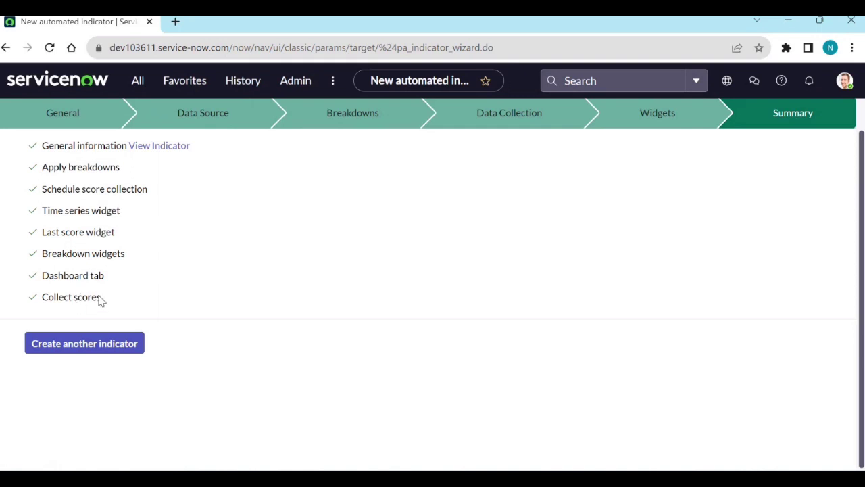
- Open the new indicator's record from the summary and review its general details, properties and source settings
left_click(169, 147)
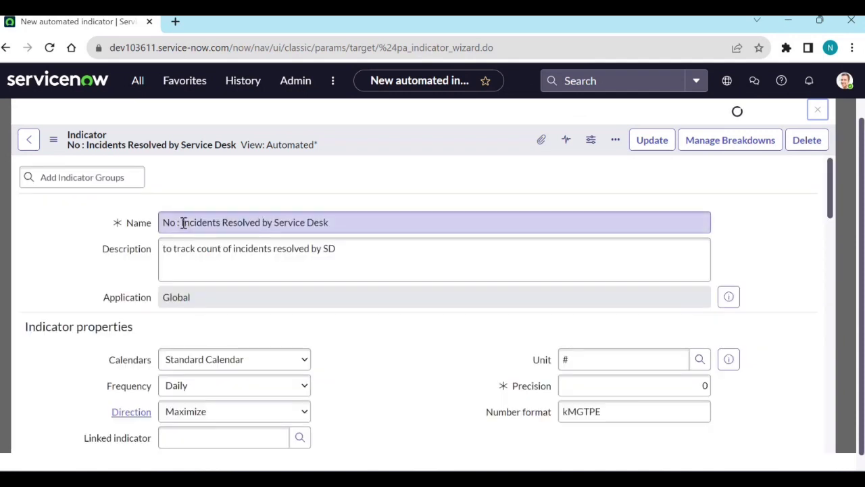
left_click(119, 172)
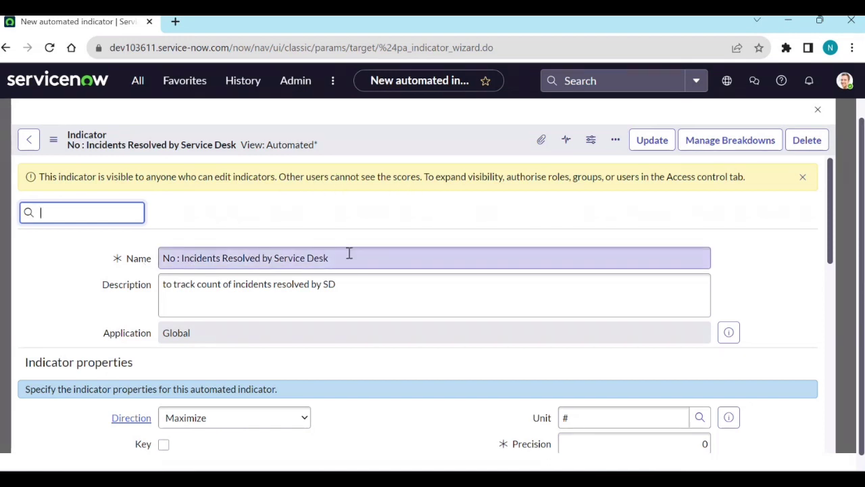
scroll(325, 298, "down", 2)
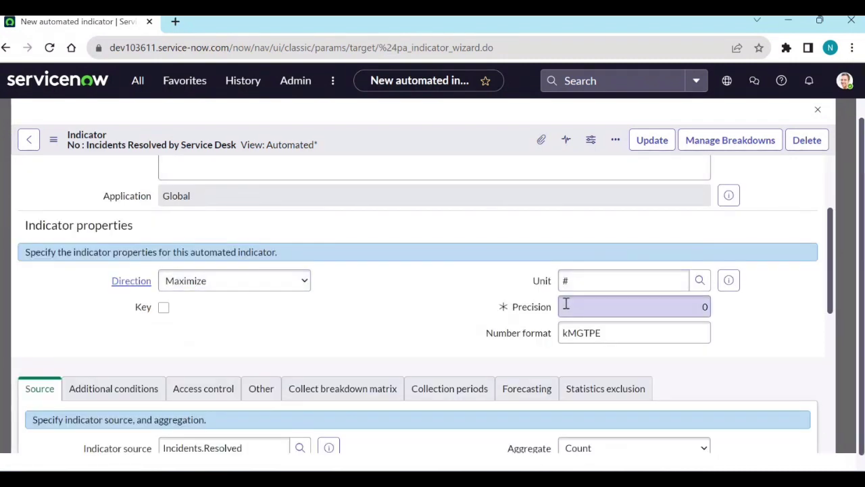
scroll(319, 327, "down", 1)
scroll(320, 327, "down", 1)
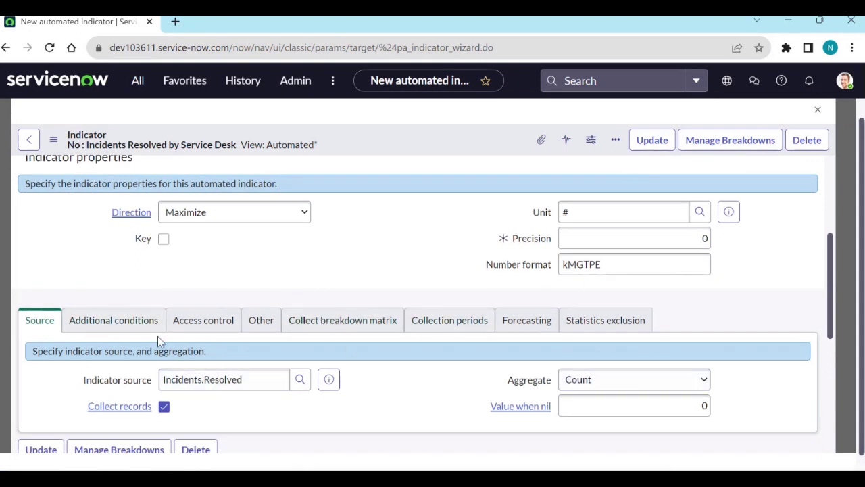
- Review the indicator's breakdowns, source, additional conditions and access control settings
scroll(137, 302, "down", 2)
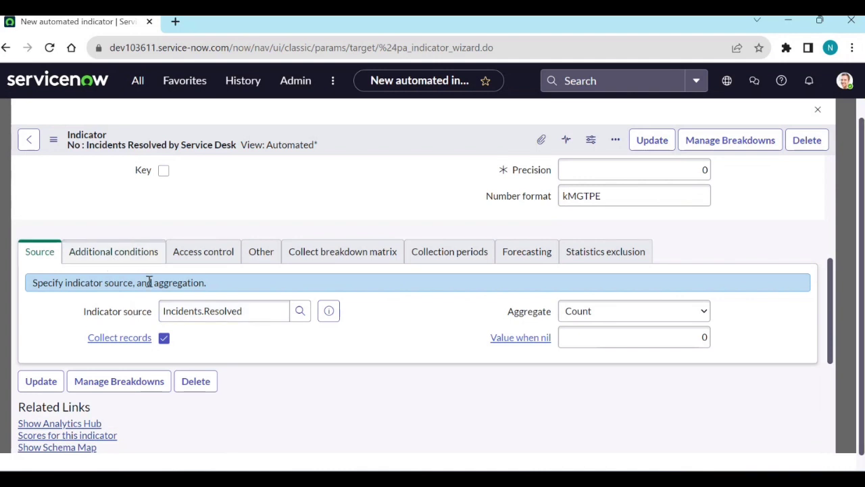
scroll(145, 284, "down", 4)
scroll(95, 381, "down", 2)
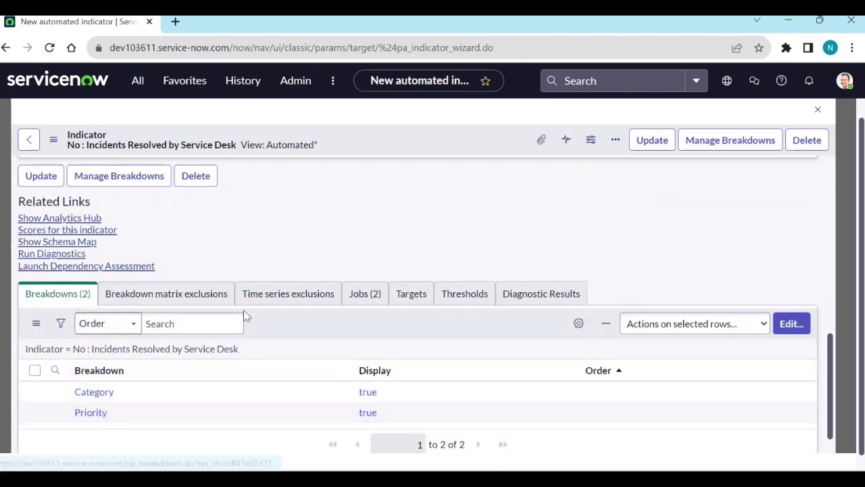
scroll(193, 294, "up", 4)
scroll(194, 293, "up", 4)
scroll(118, 330, "down", 2)
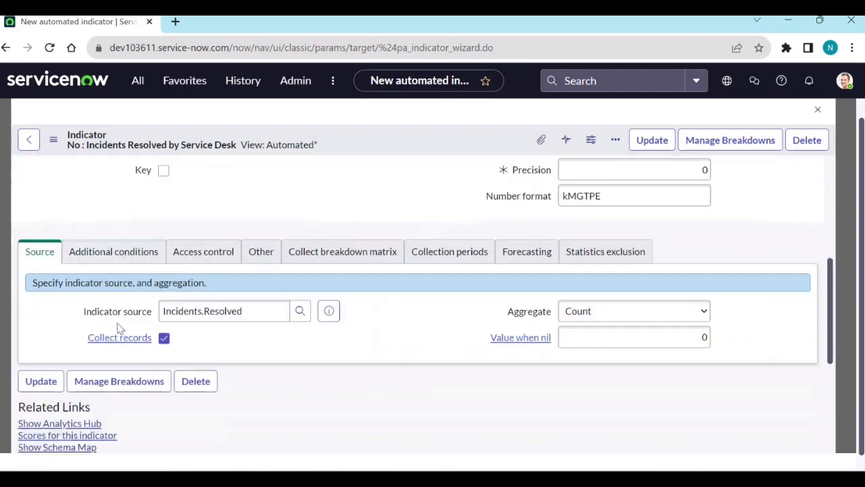
left_click(135, 259)
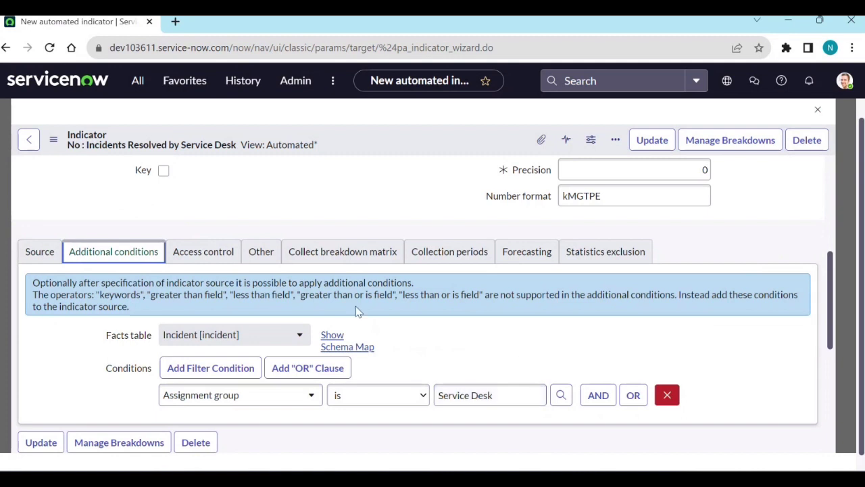
left_click(209, 261)
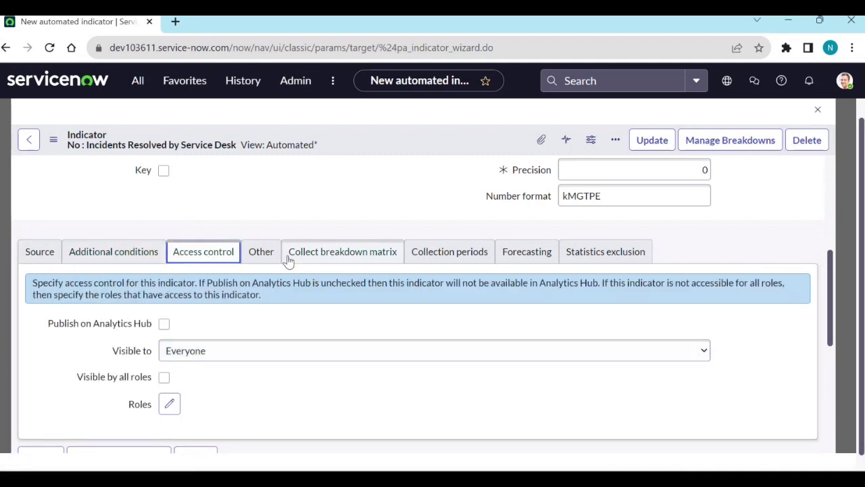
left_click(361, 264)
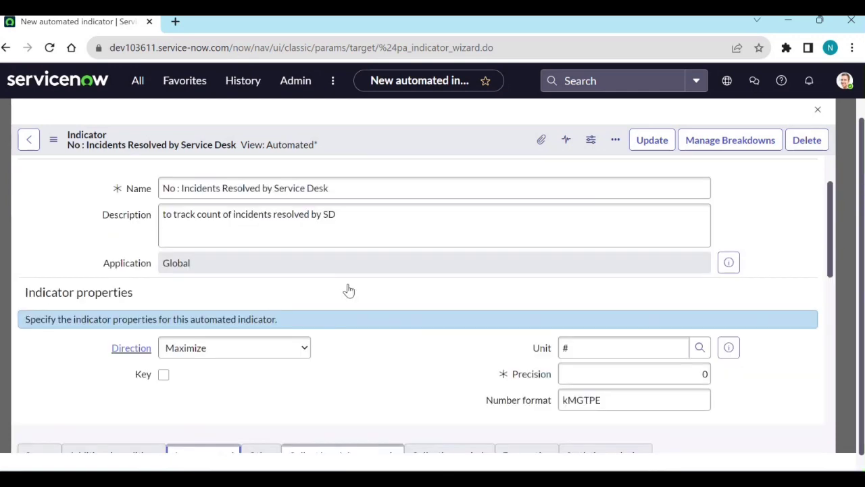
- Save the indicator record and mark it as a Key indicator in its indicator properties
right_click(374, 150)
left_click(378, 157)
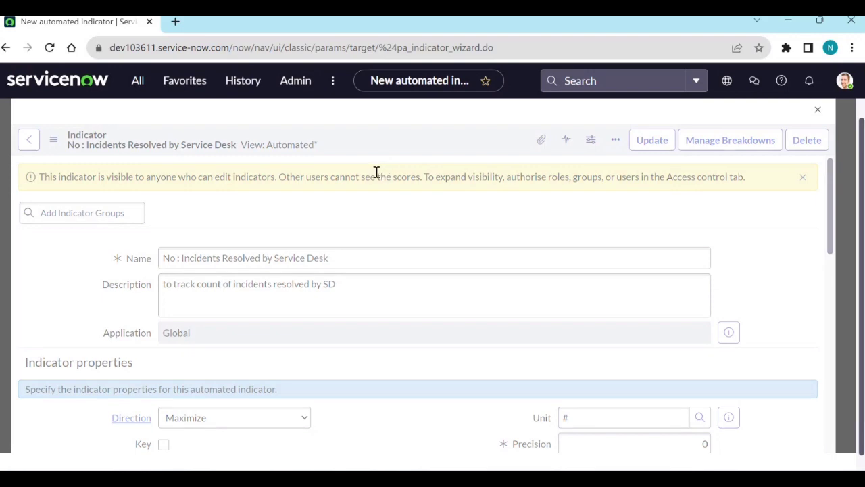
scroll(308, 273, "down", 15)
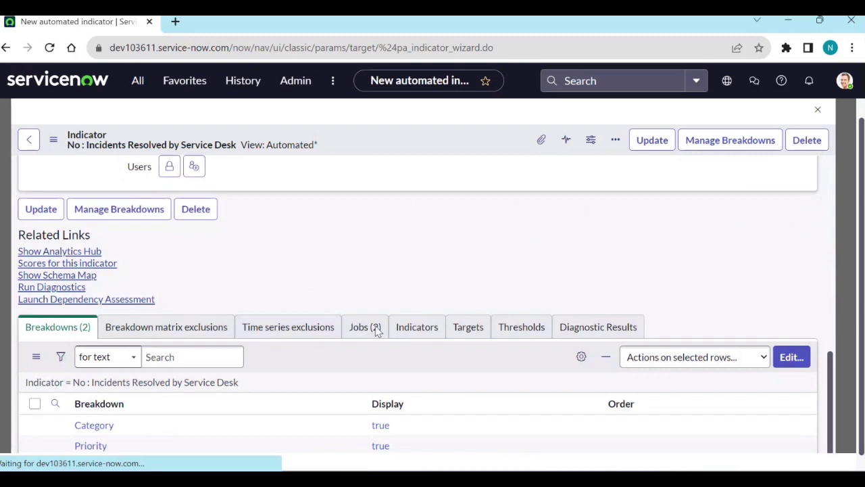
scroll(246, 293, "down", 5)
scroll(246, 291, "up", 3)
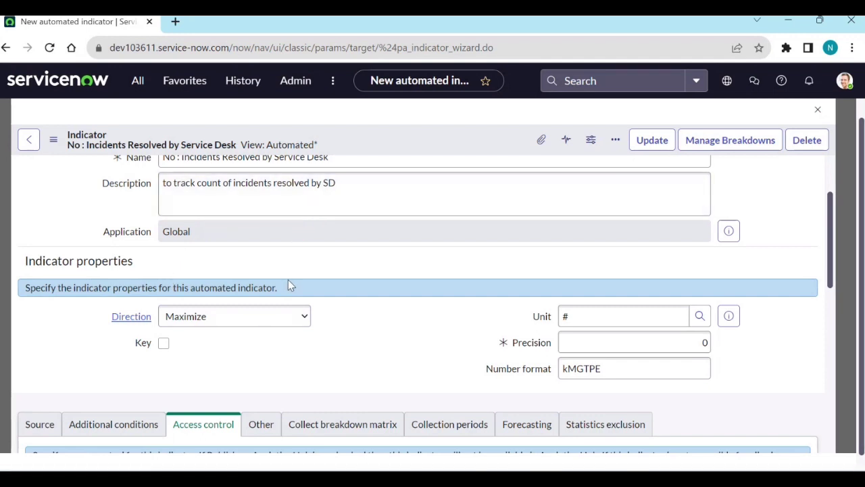
scroll(289, 282, "down", 1)
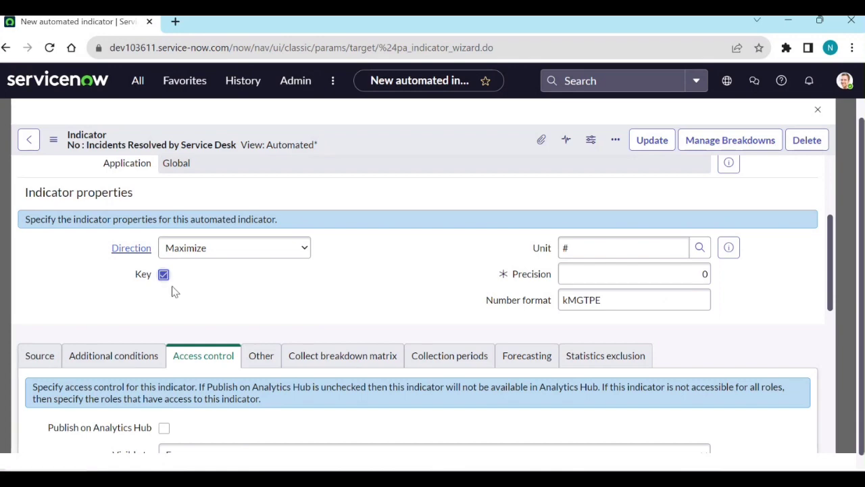
scroll(179, 287, "up", 1)
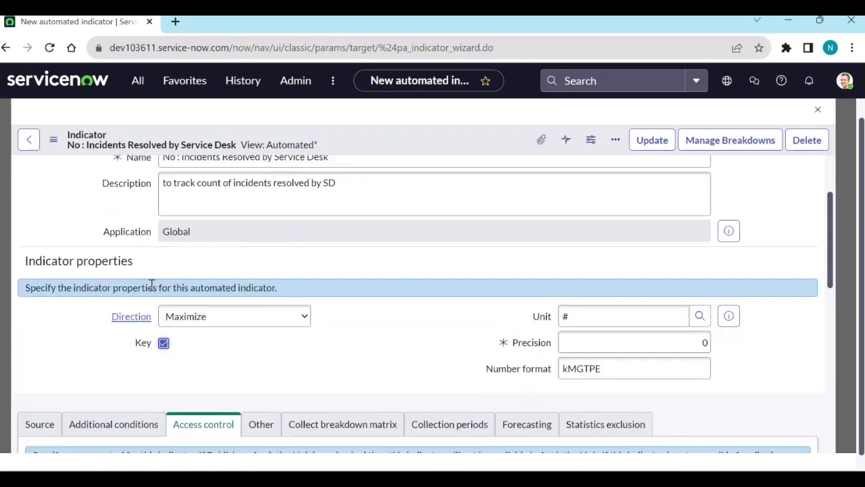
scroll(149, 298, "down", 1)
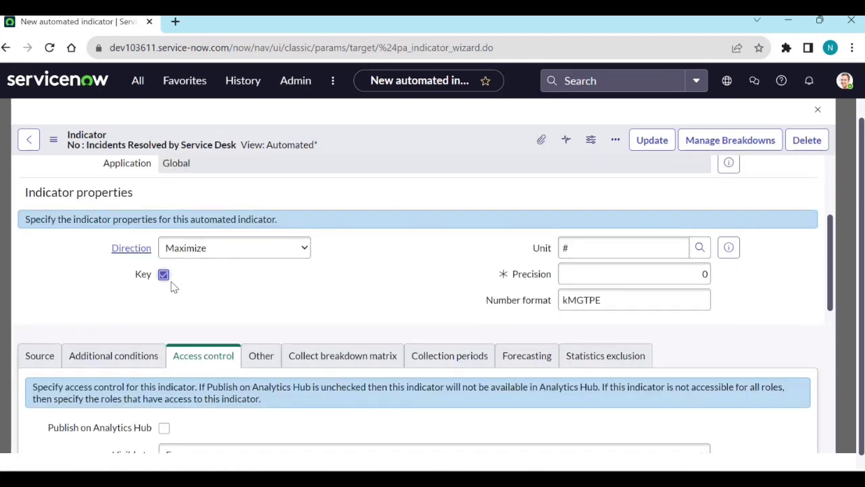
- Enable Publish on Analytics Hub in the indicator's access control settings, check its additional conditions and save the record
scroll(171, 288, "down", 2)
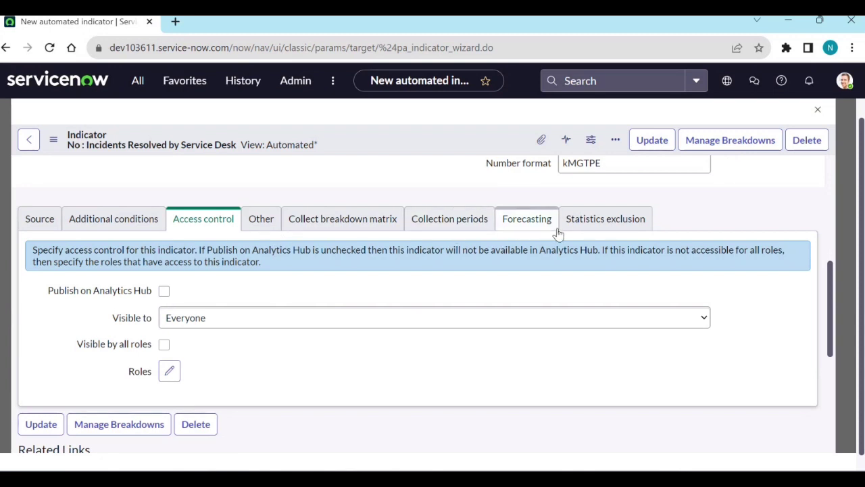
left_click(448, 229)
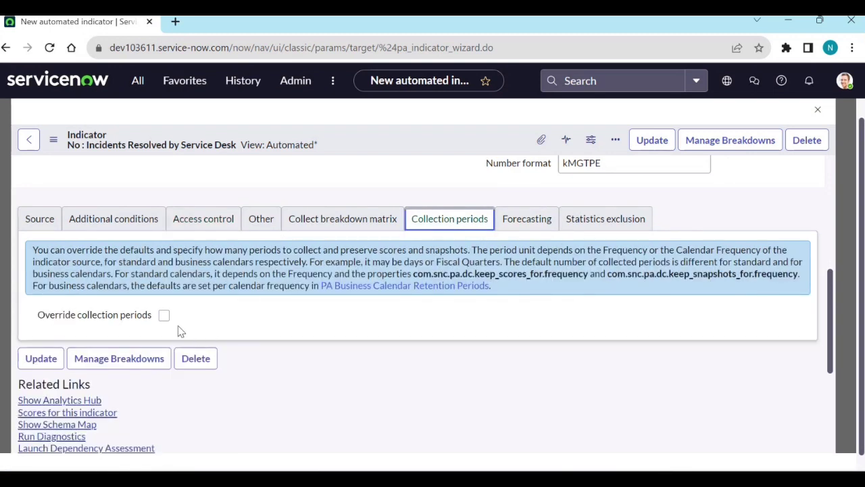
left_click(373, 219)
left_click(205, 223)
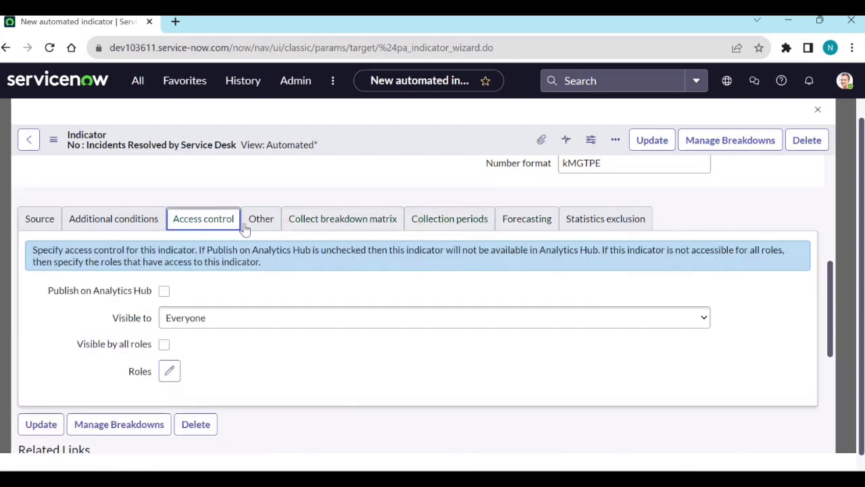
left_click(164, 292)
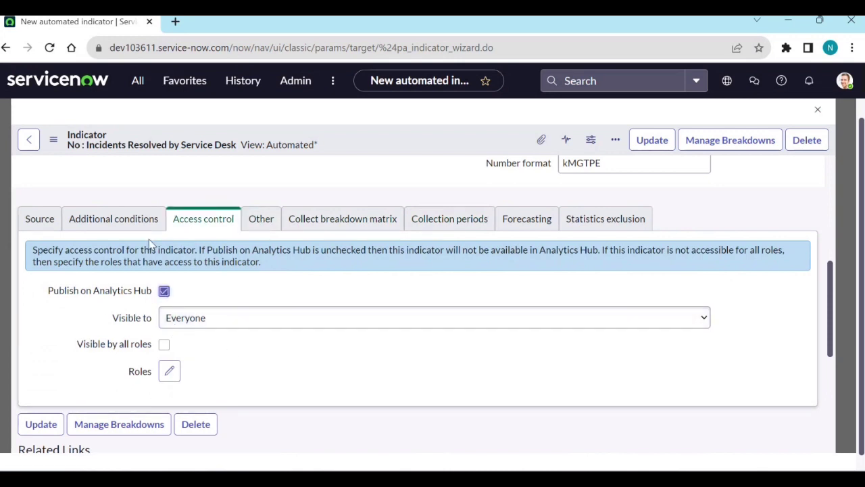
left_click(132, 225)
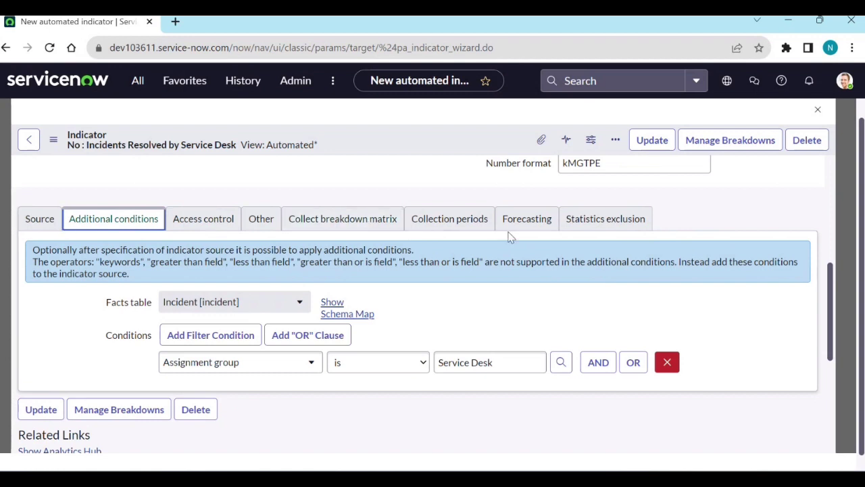
right_click(409, 143)
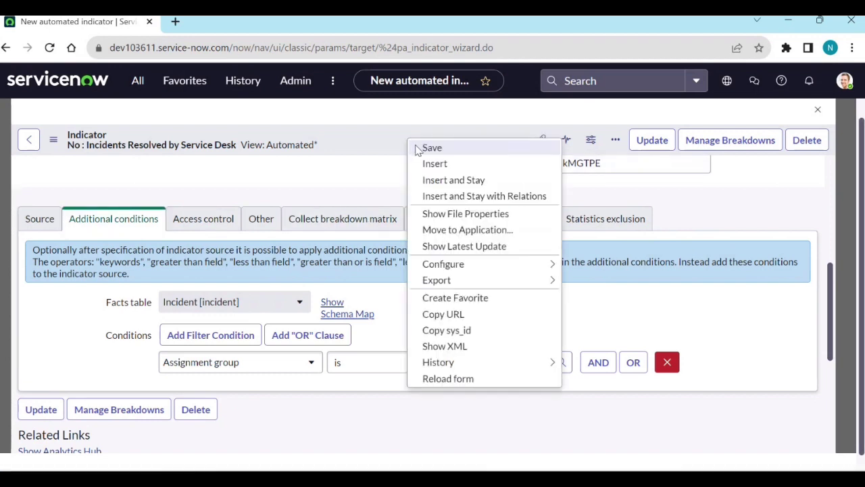
left_click(416, 148)
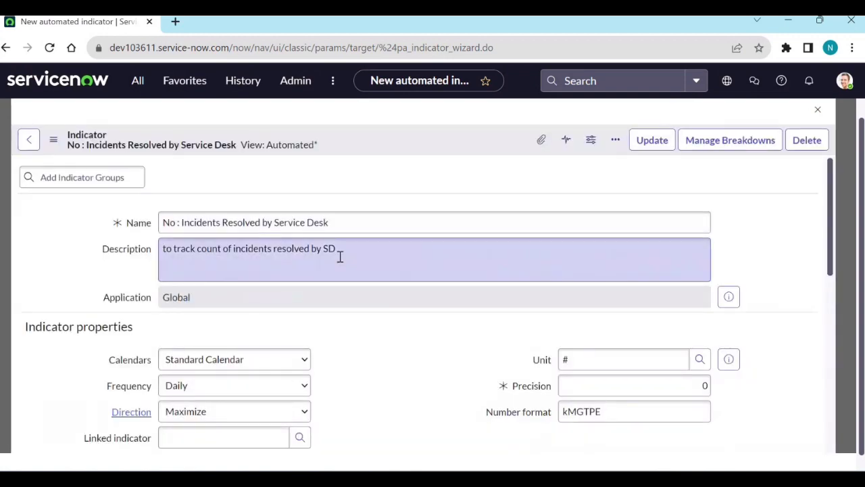
- Open the temporary data collection job from the indicator's related jobs in a separate browser tab
scroll(342, 274, "down", 6)
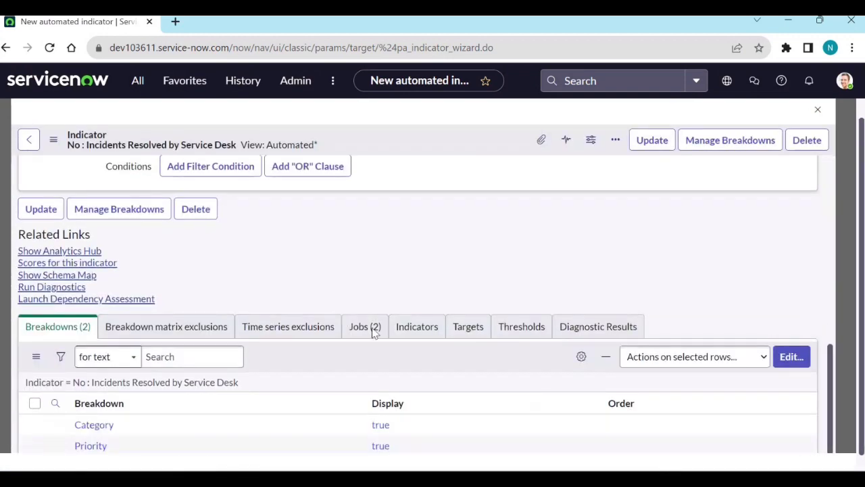
scroll(359, 338, "up", 6)
scroll(357, 338, "down", 5)
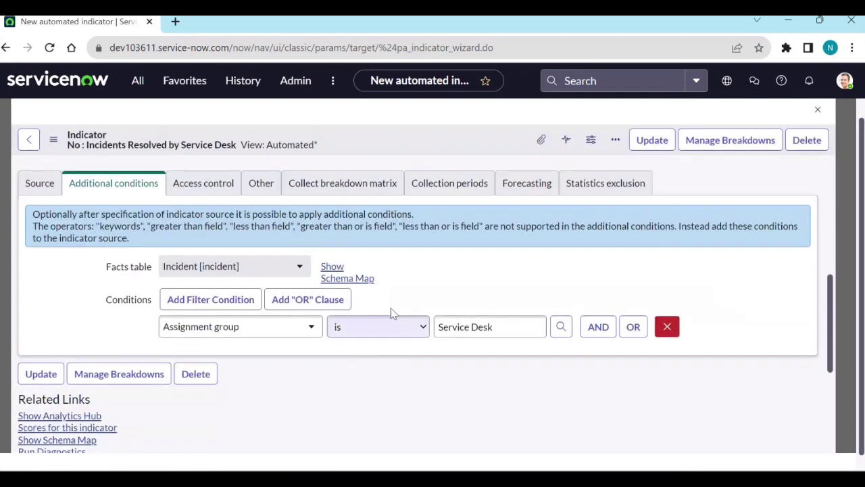
scroll(391, 313, "down", 4)
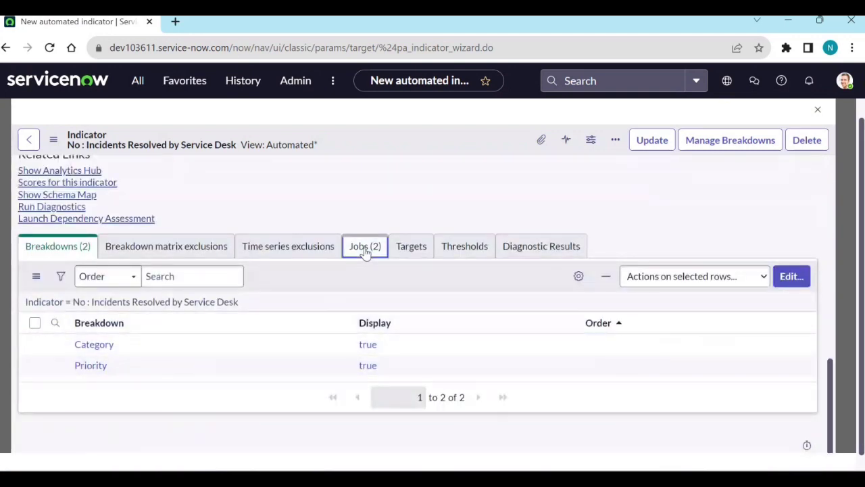
left_click(365, 248)
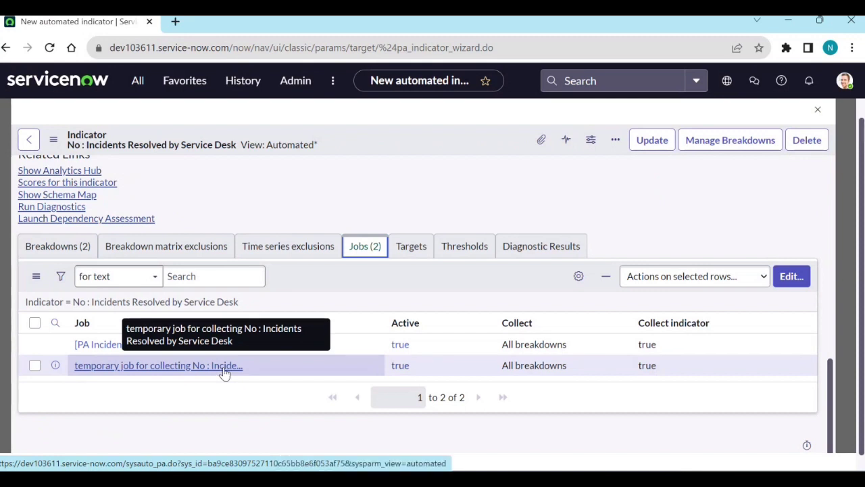
left_click(177, 368, "ctrl")
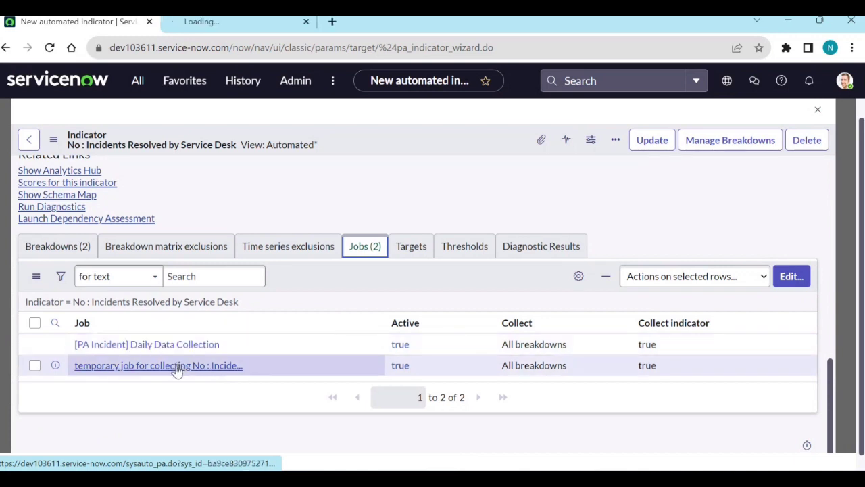
left_click(245, 24)
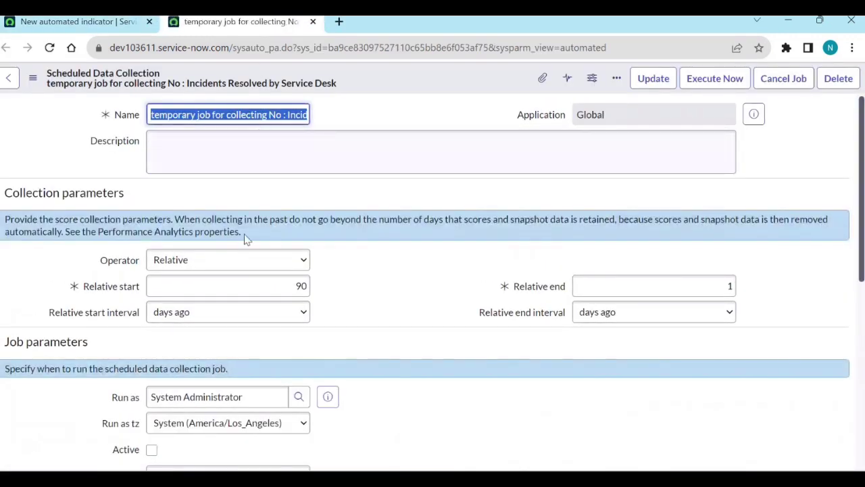
- Examine the temporary job's collection parameters, linked indicator, job logs and run-as setting
scroll(279, 346, "down", 1)
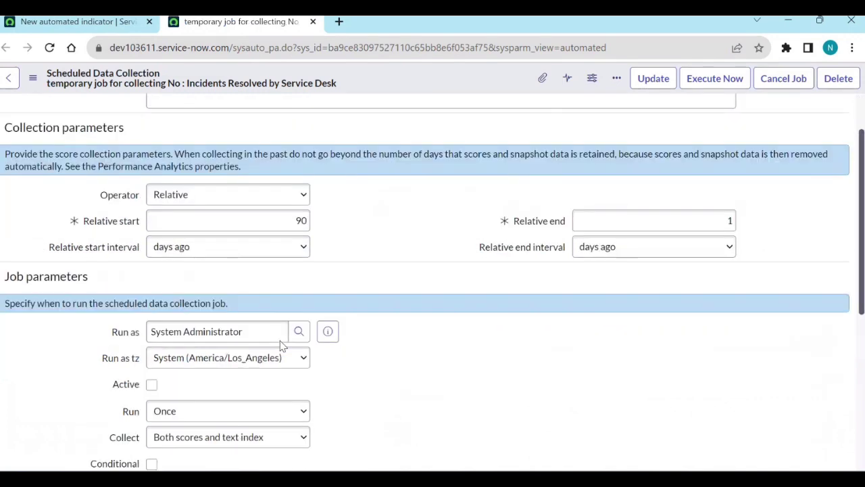
scroll(283, 345, "down", 5)
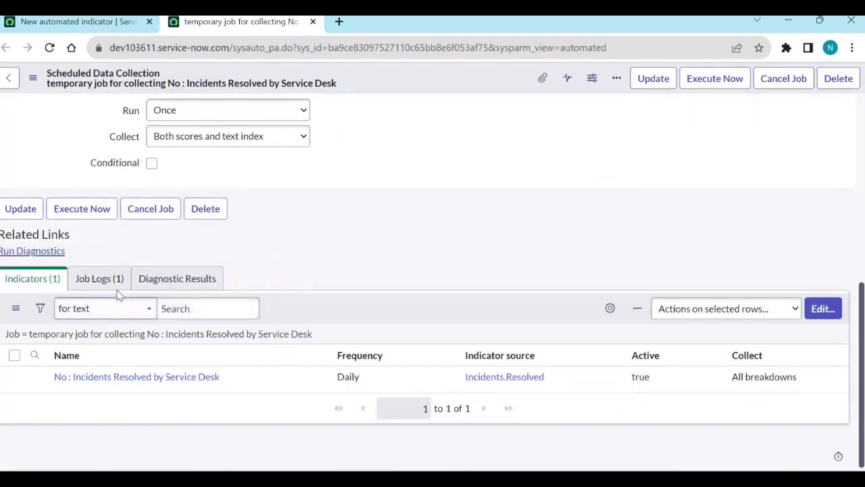
left_click(111, 283)
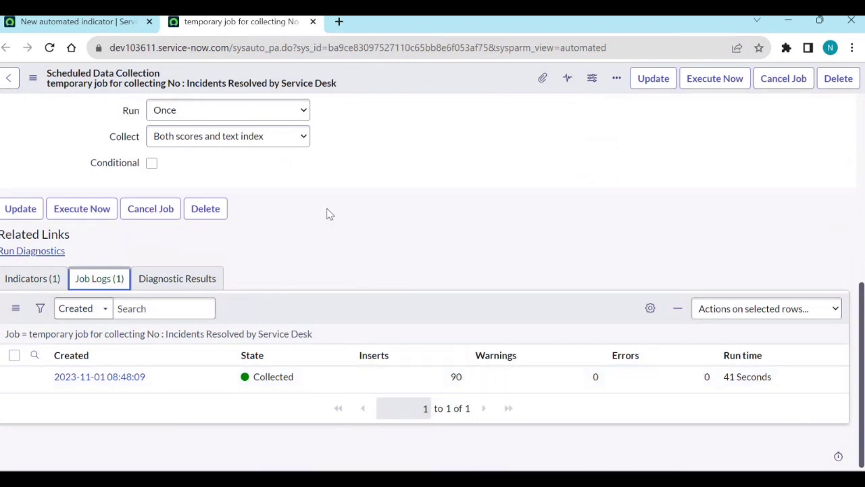
scroll(327, 223, "up", 4)
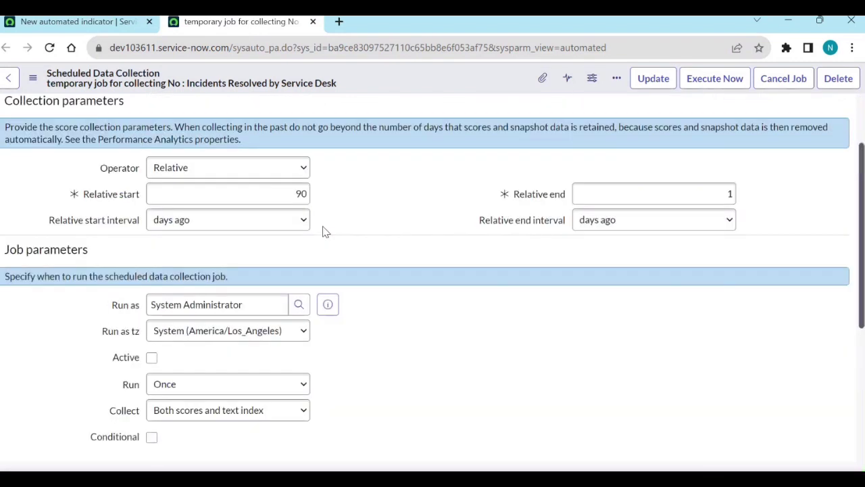
triple_click(235, 304)
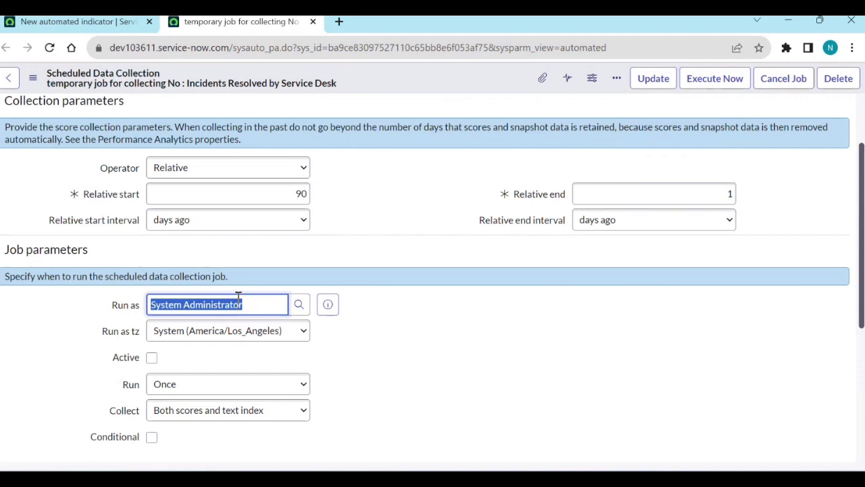
- Return to the indicator record, close it, and open the Incident Management dashboard from the Performance Analytics dashboards
left_click(86, 23)
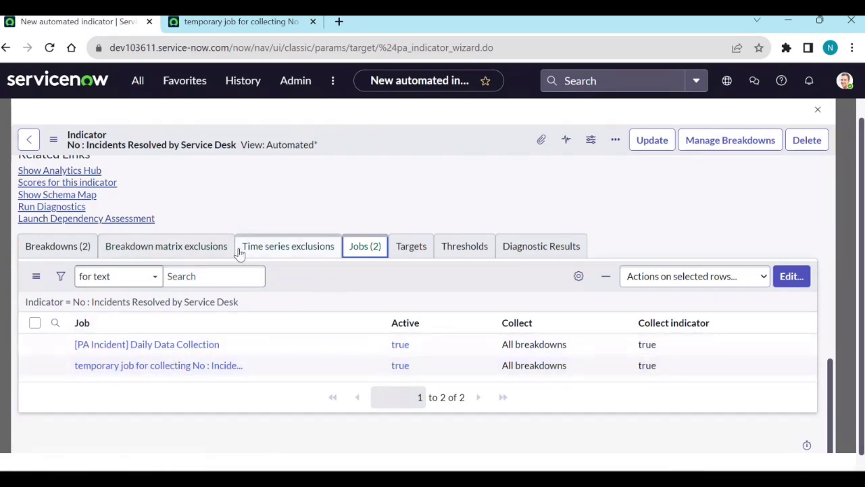
scroll(247, 253, "up", 15)
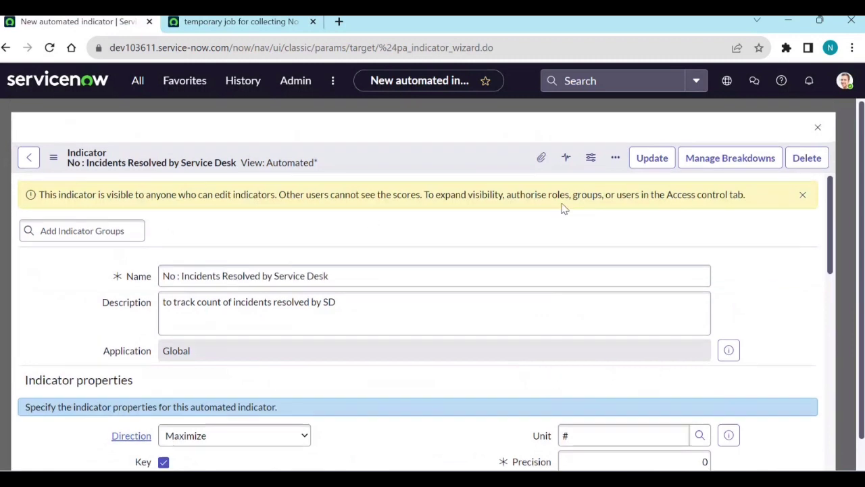
left_click(815, 130)
left_click(133, 82)
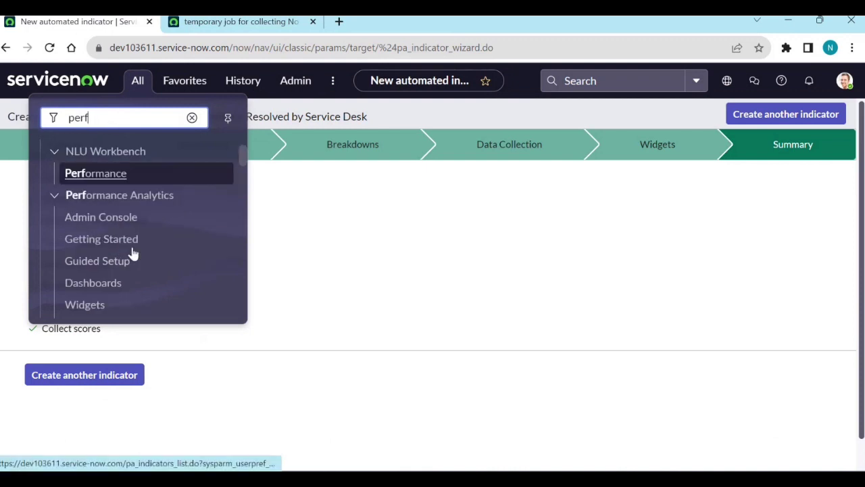
left_click(106, 286)
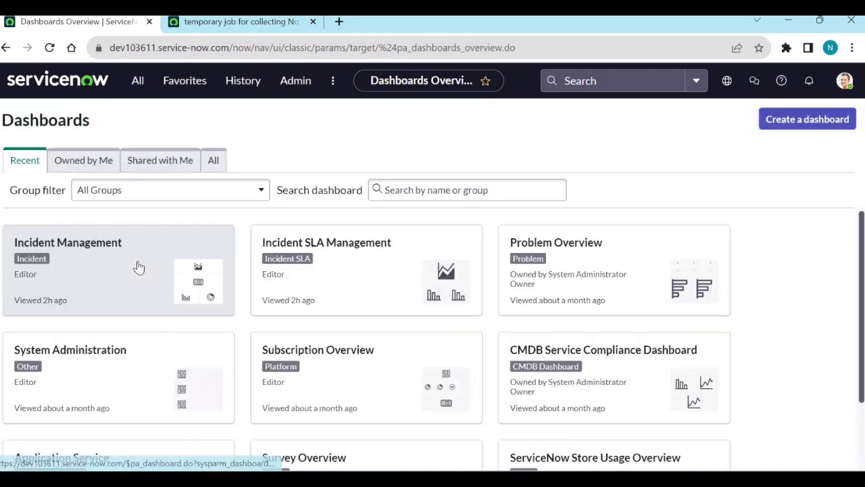
left_click(93, 255)
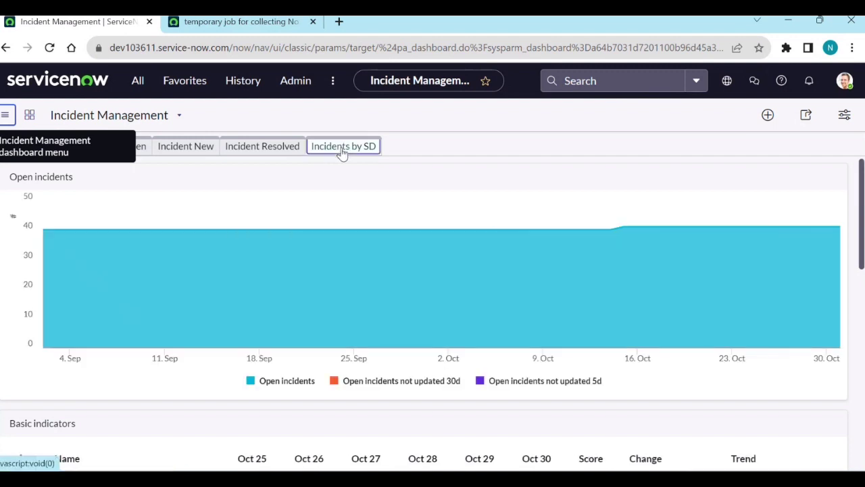
- Open the dashboard's Incidents by SD tab and switch the per Category widget's breakdown to Priority
left_click(342, 147)
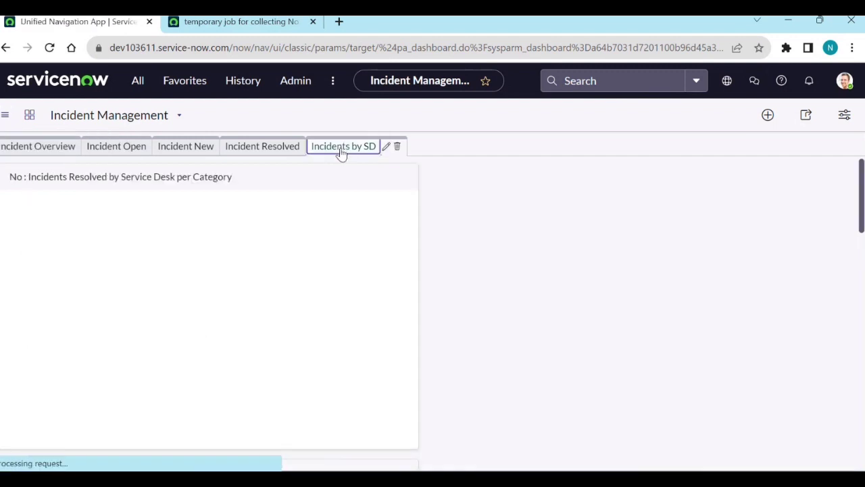
scroll(294, 333, "down", 10)
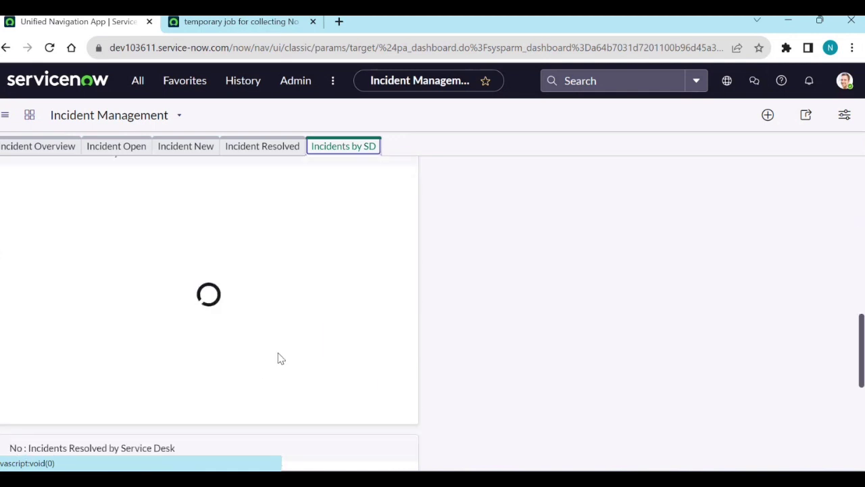
scroll(281, 358, "down", 5)
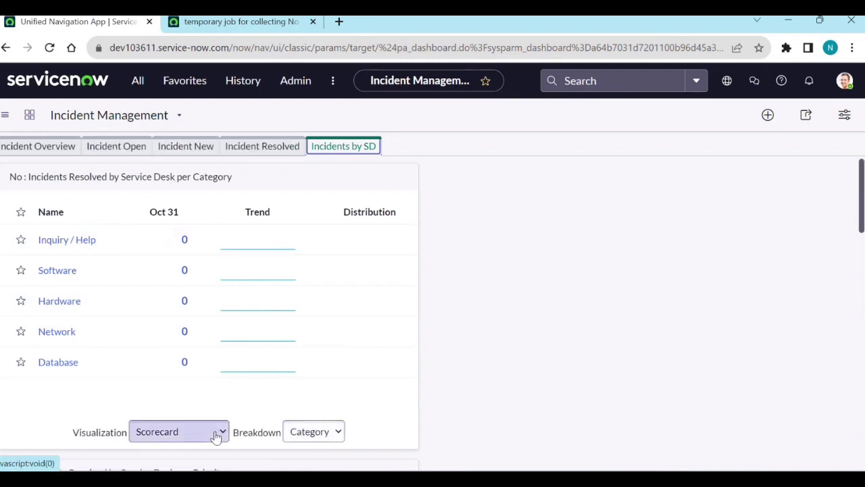
left_click(317, 434)
left_click(327, 461)
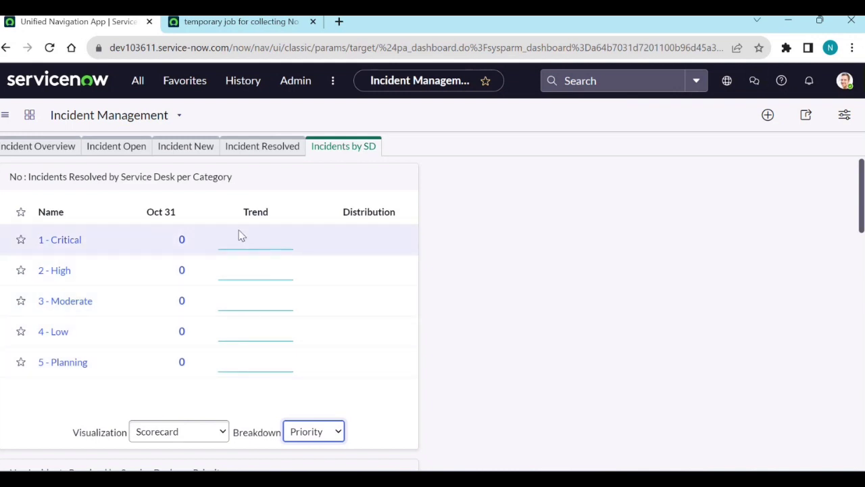
- Examine the Service Desk widgets on the dashboard tab, including the per Priority scorecard, the trend chart and the single score
scroll(242, 235, "down", 4)
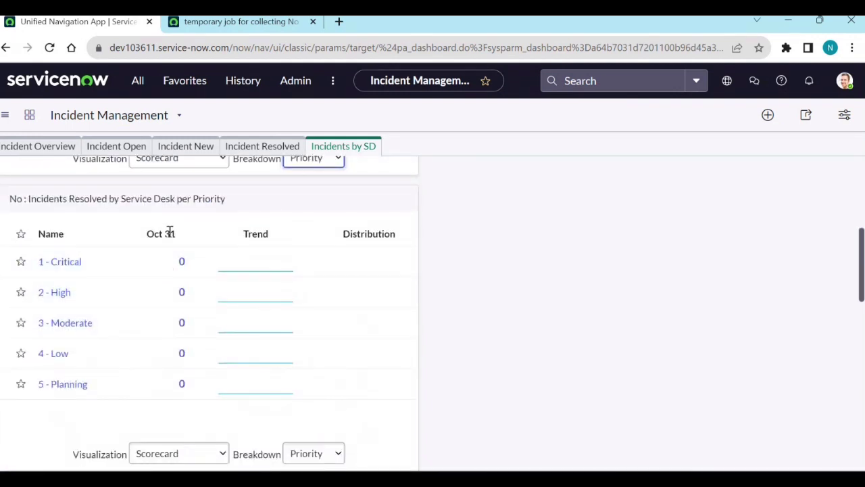
scroll(170, 232, "down", 5)
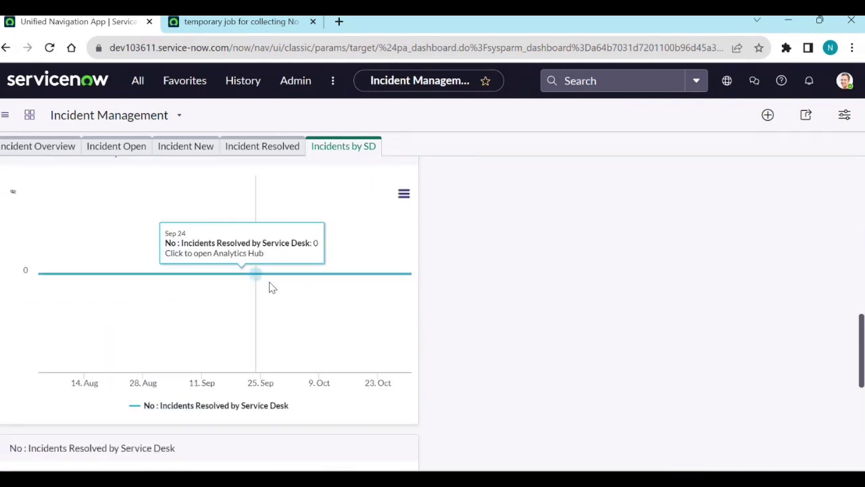
scroll(222, 367, "down", 3)
scroll(227, 376, "down", 2)
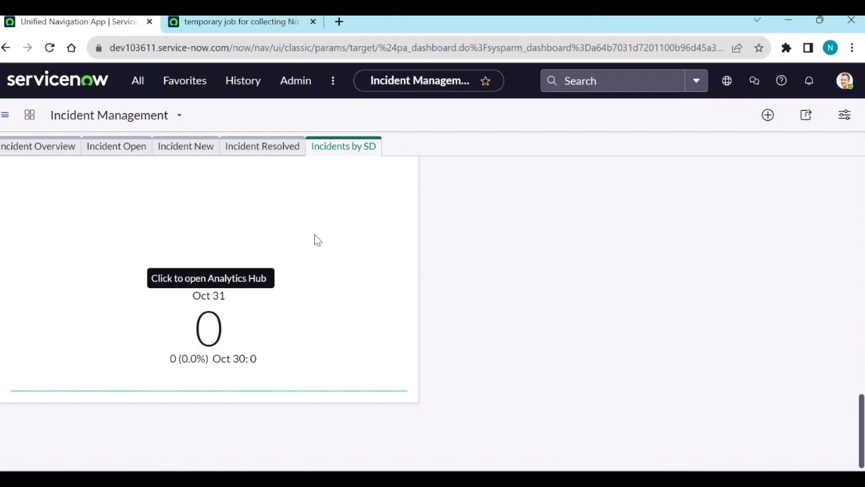
scroll(315, 240, "up", 15)
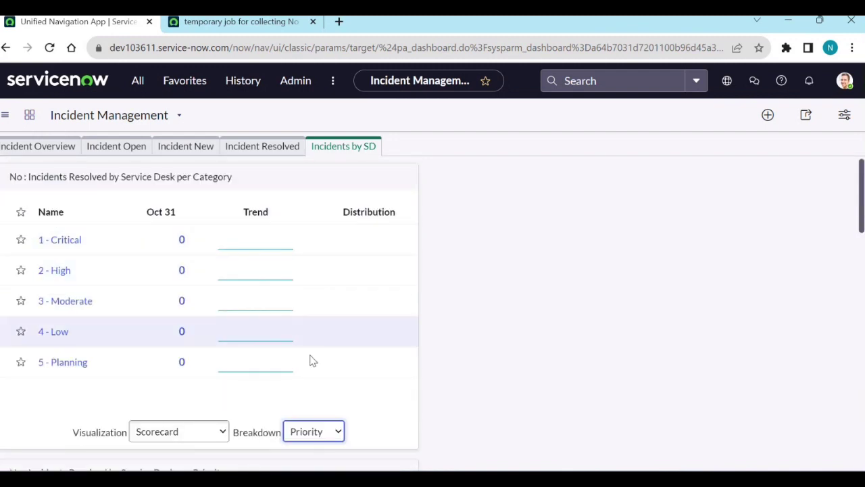
scroll(137, 192, "down", 12)
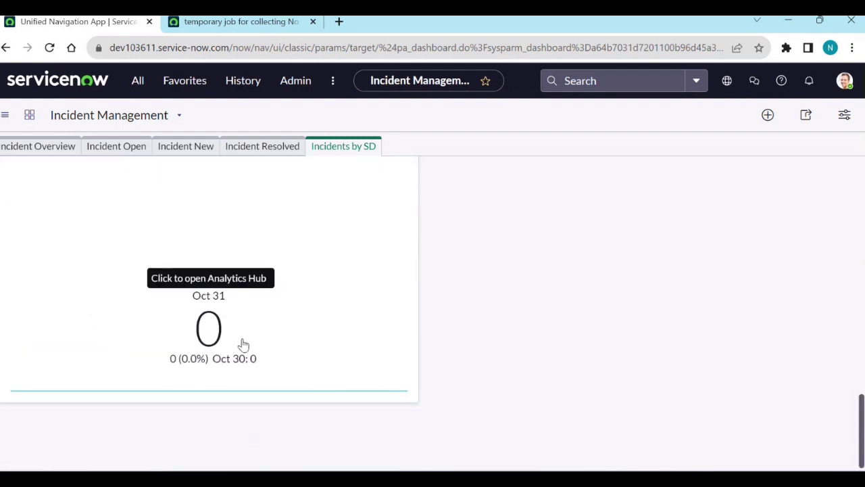
scroll(144, 276, "up", 10)
scroll(203, 262, "up", 2)
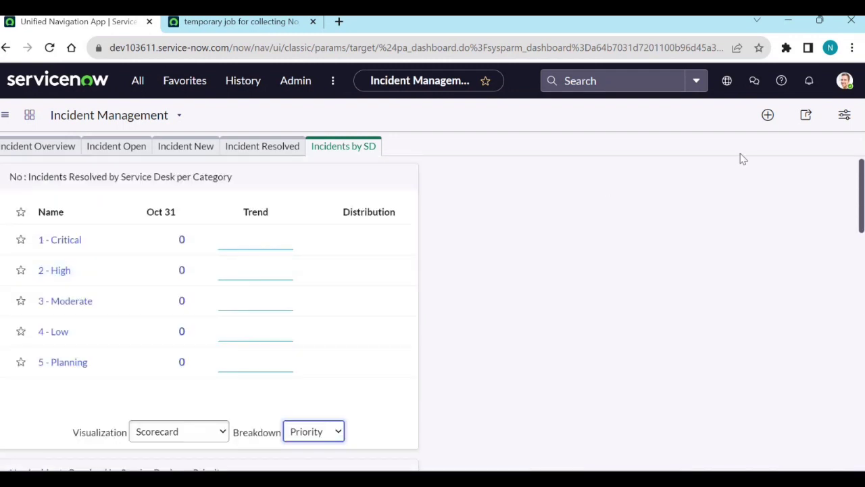
- Rearrange the widgets into two columns, placing the per Priority scorecard beside the per Category one and the single score beside the trend chart
left_click(776, 127)
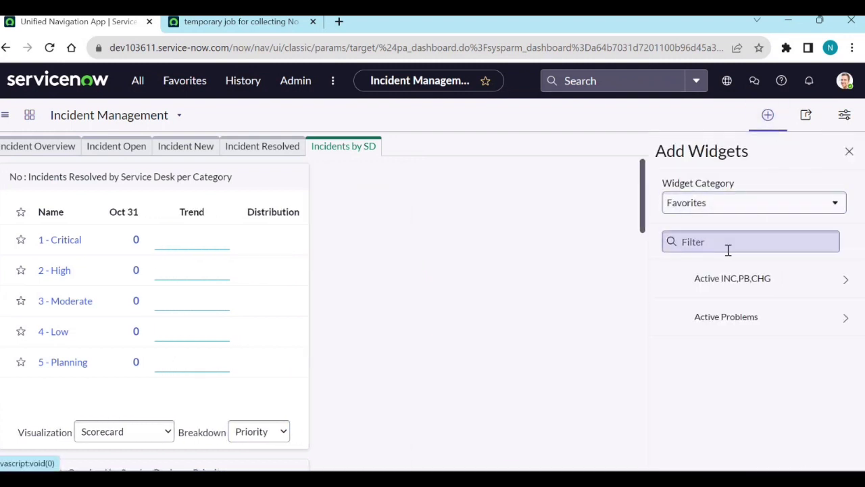
scroll(264, 379, "down", 2)
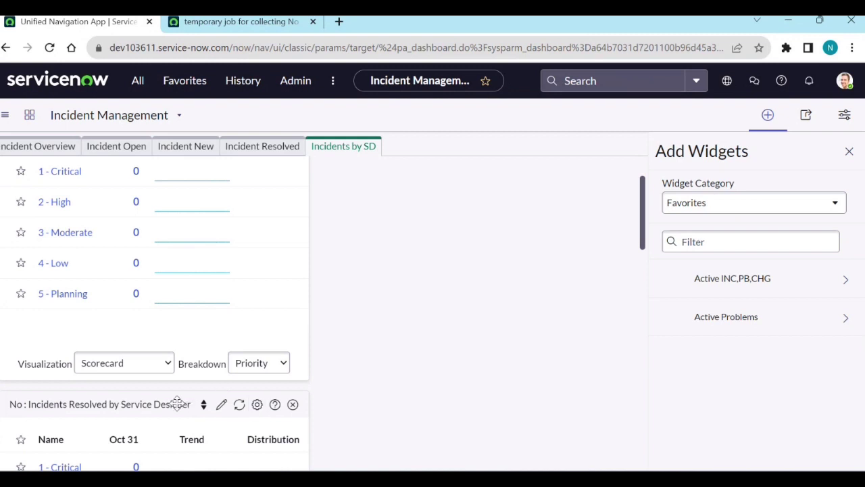
left_click_drag(177, 403, 486, 160)
scroll(249, 392, "down", 3)
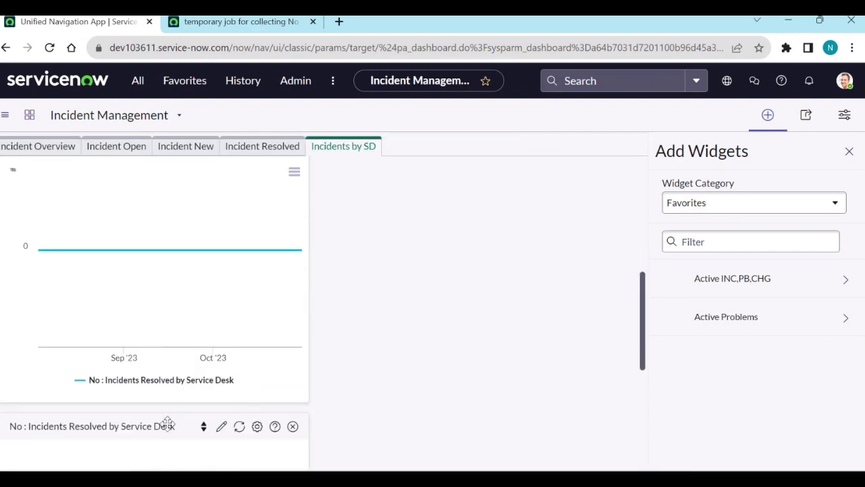
left_click_drag(167, 424, 406, 329)
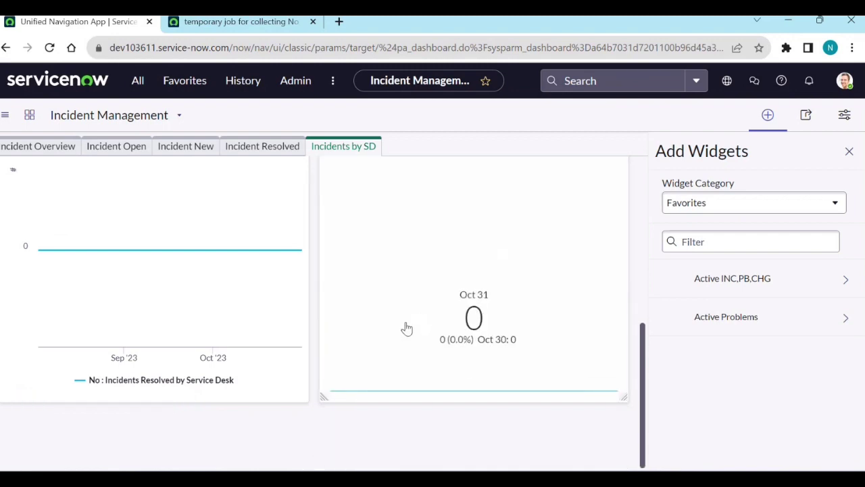
scroll(406, 329, "up", 5)
scroll(406, 329, "down", 3)
scroll(405, 331, "up", 4)
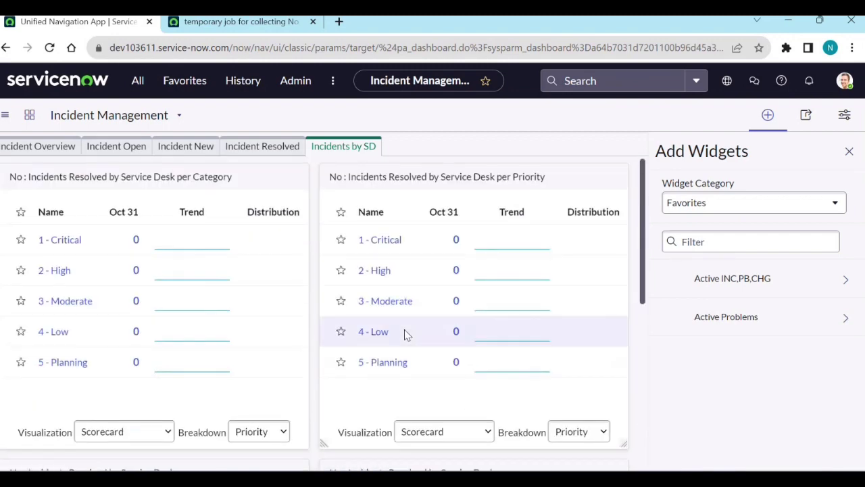
left_click(850, 152)
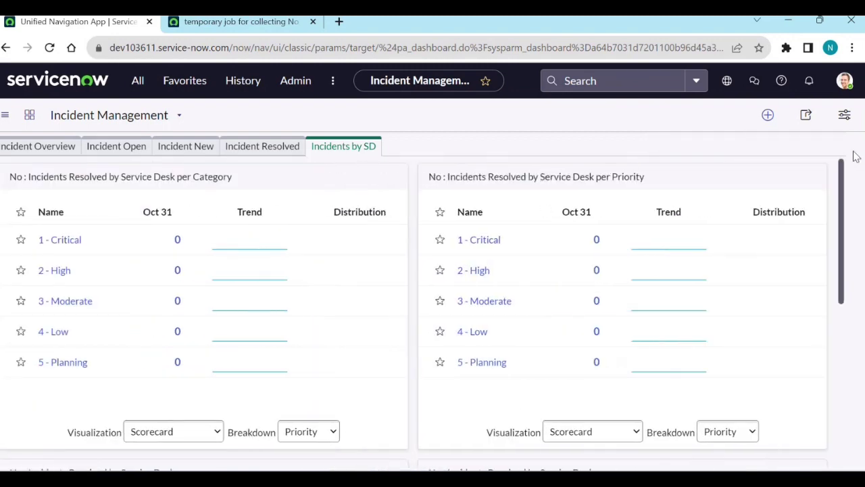
scroll(317, 344, "down", 5)
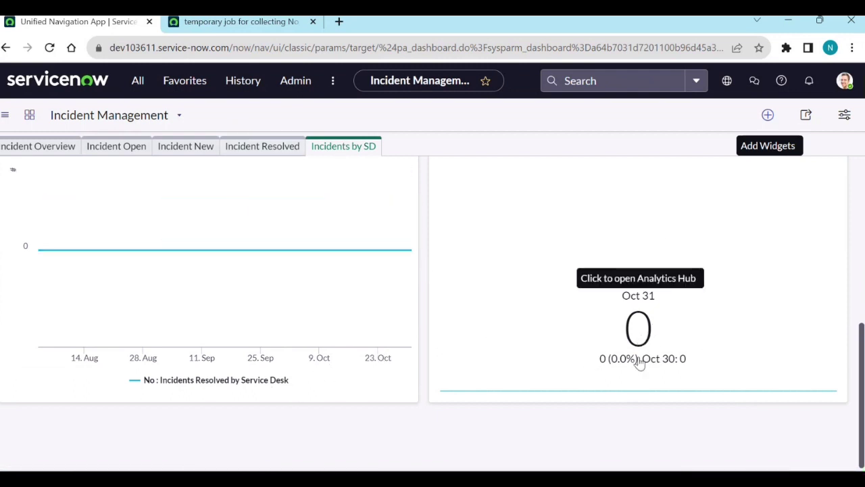
scroll(196, 334, "up", 3)
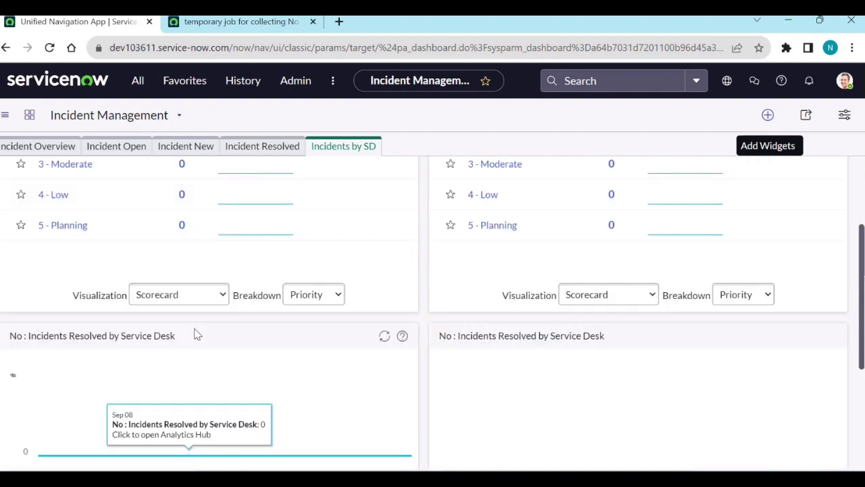
scroll(197, 325, "up", 2)
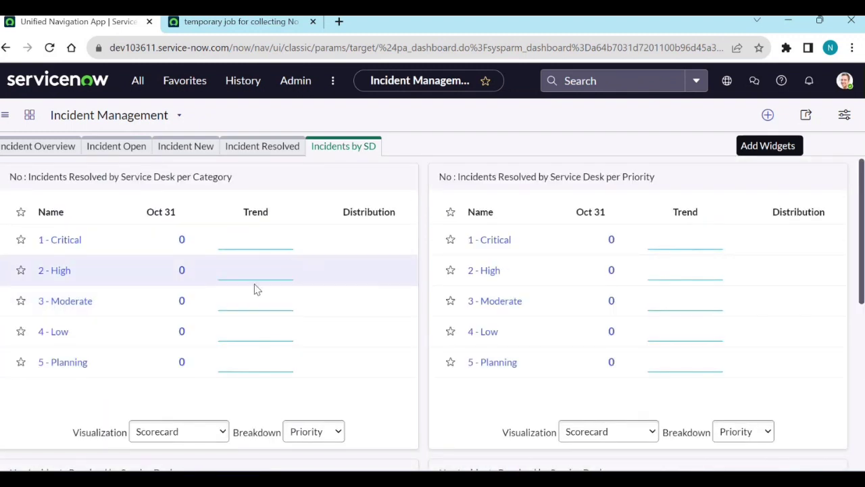
- Close the temporary collection job's browser tab and return to the Incidents by SD tab of the dashboard
left_click(265, 146)
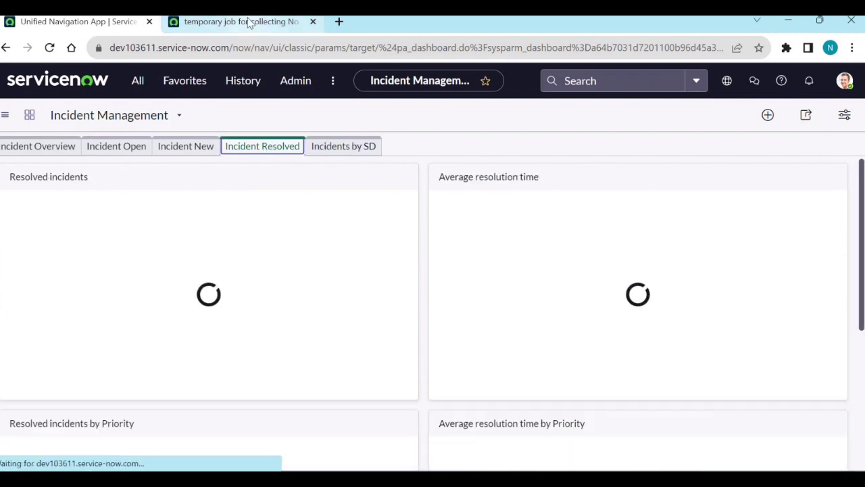
left_click(249, 22)
left_click(312, 21)
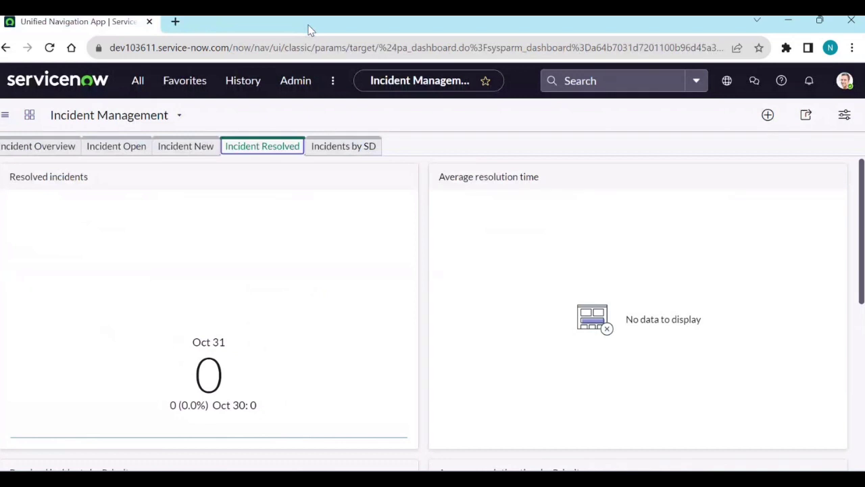
left_click(327, 148)
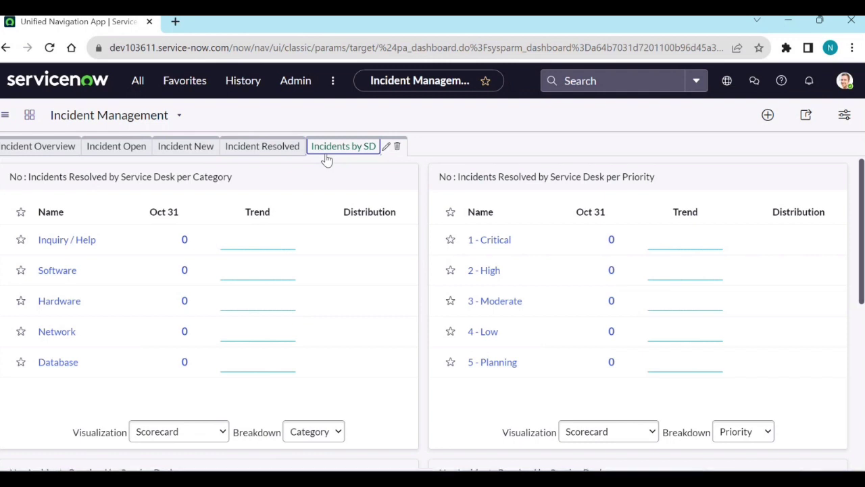
left_click(326, 158)
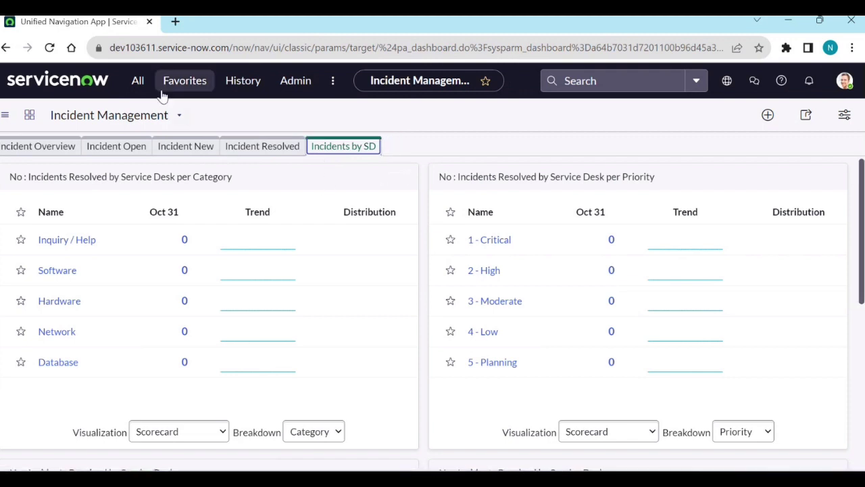
- Find the Performance Analytics modules with the search term "perfo" and open the Indicator Sources list
left_click(137, 80)
double_click(137, 119)
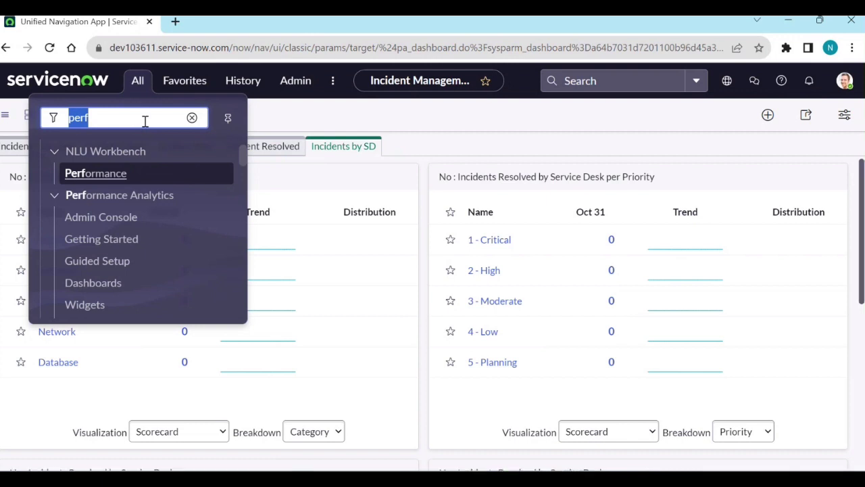
type("pe")
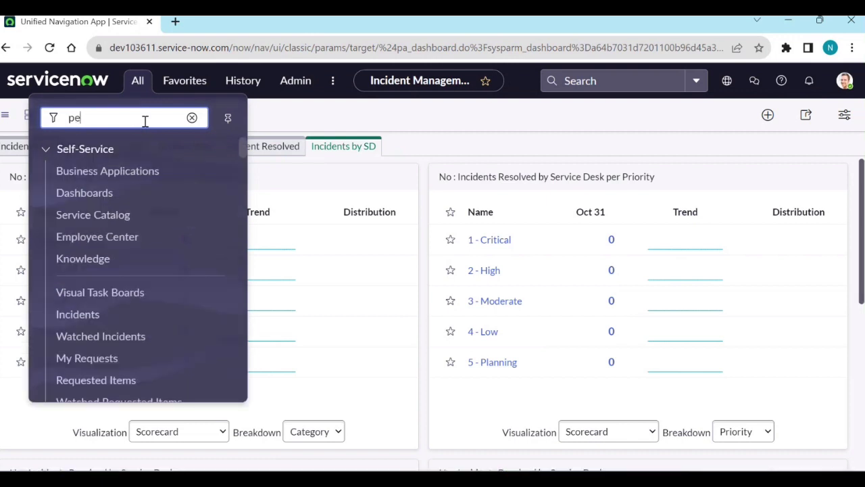
type("rfo")
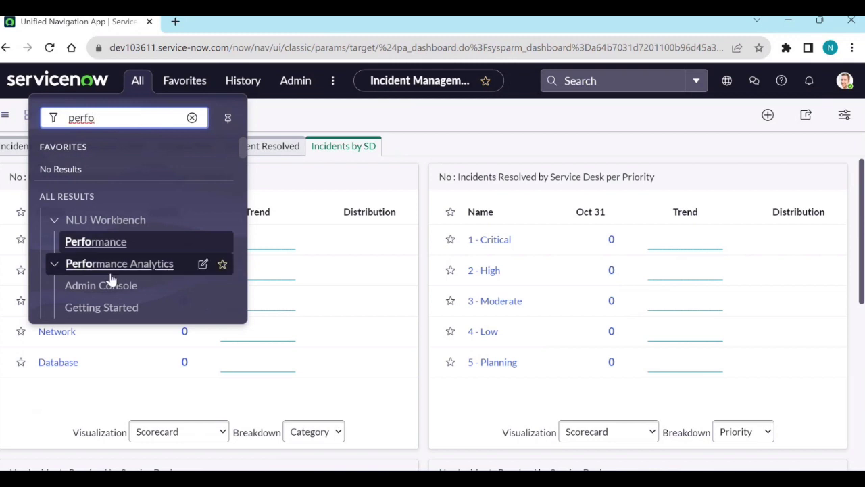
scroll(111, 280, "down", 2)
scroll(116, 270, "down", 2)
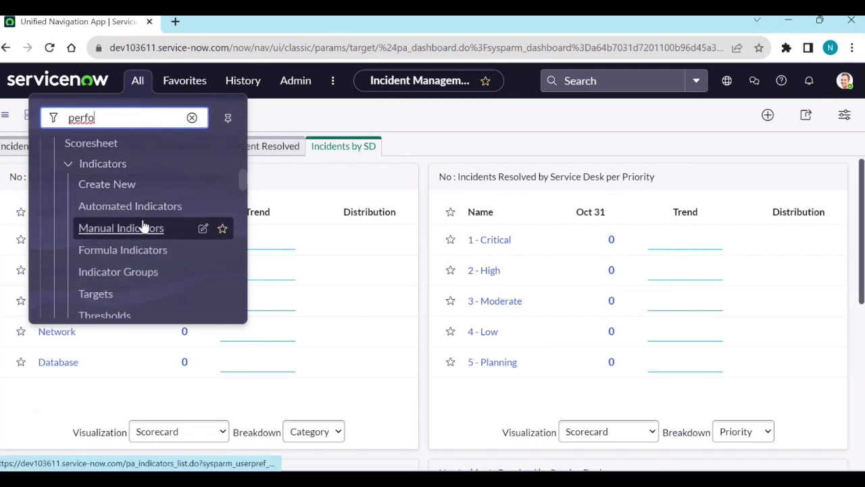
scroll(97, 252, "down", 4)
scroll(151, 252, "down", 3)
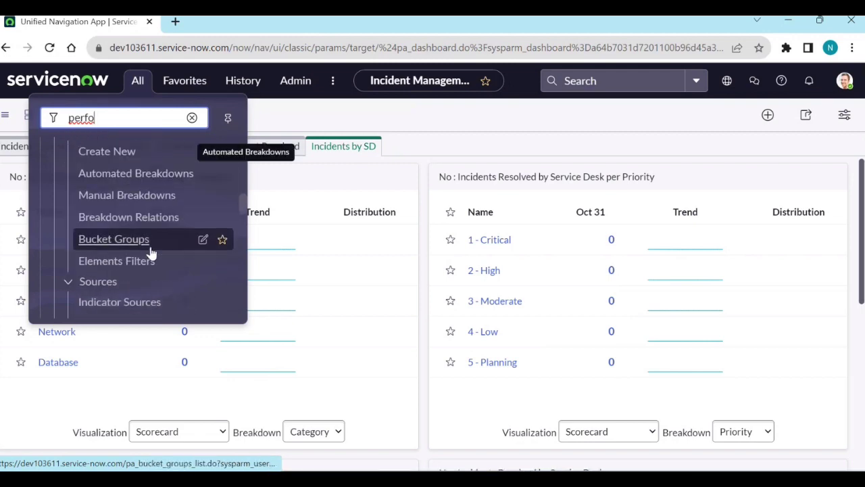
left_click(128, 235)
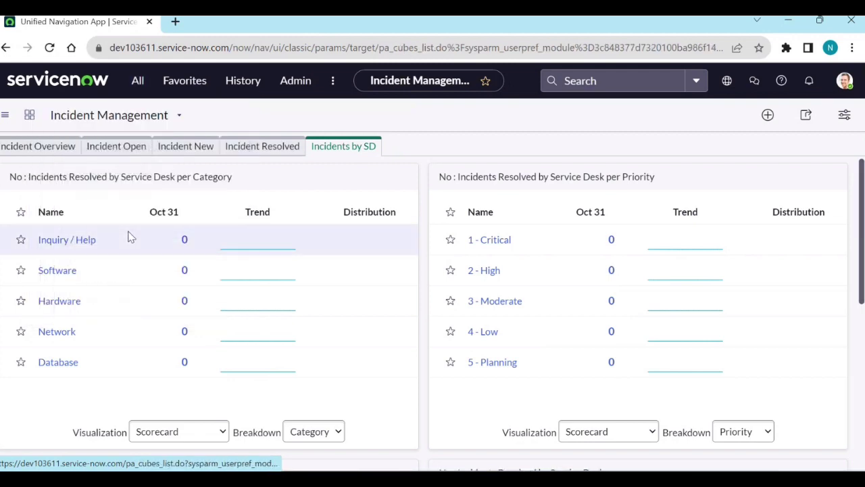
scroll(155, 323, "down", 6)
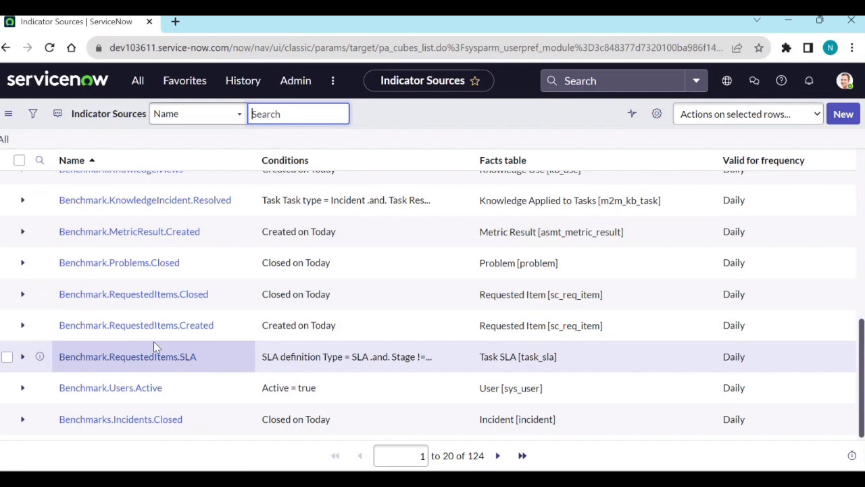
scroll(221, 283, "up", 2)
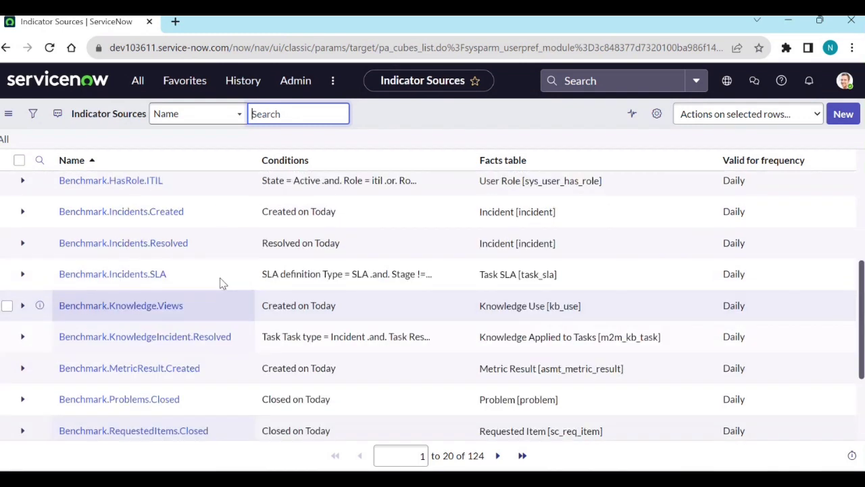
- Start a new indicator source named "Incident Updated" and describe it as "daily incidents update"
left_click(843, 125)
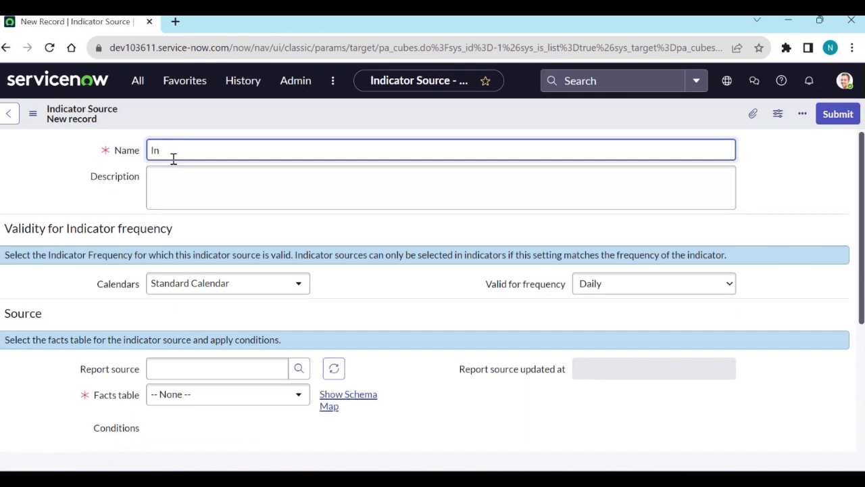
type("cident Updated")
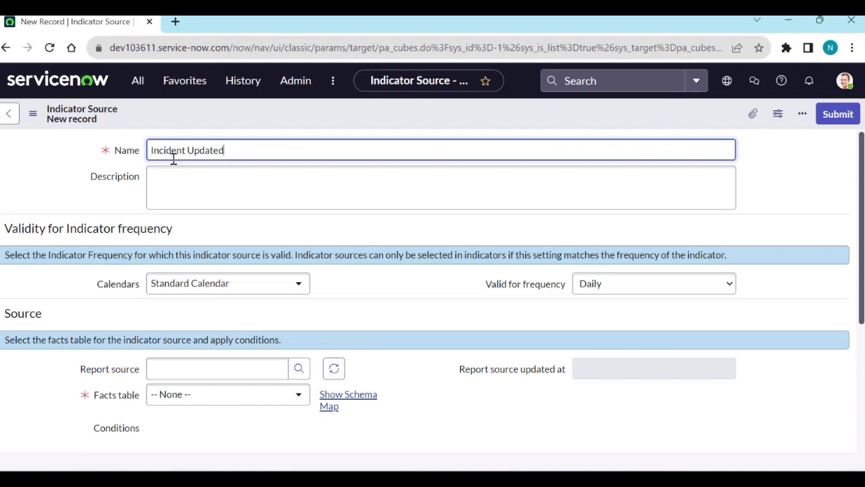
left_click(163, 192)
type("dai")
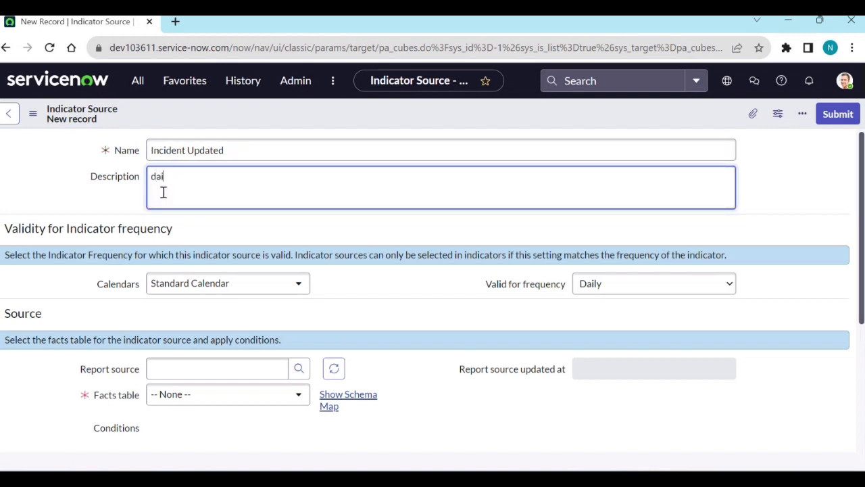
type("ly incidents update")
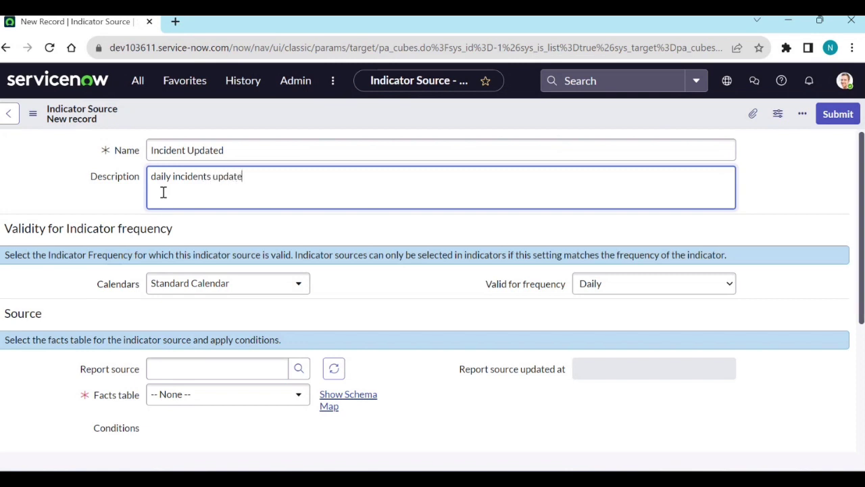
- Complete the description as "daily incidents updated" and choose Daily as the valid frequency
type("d")
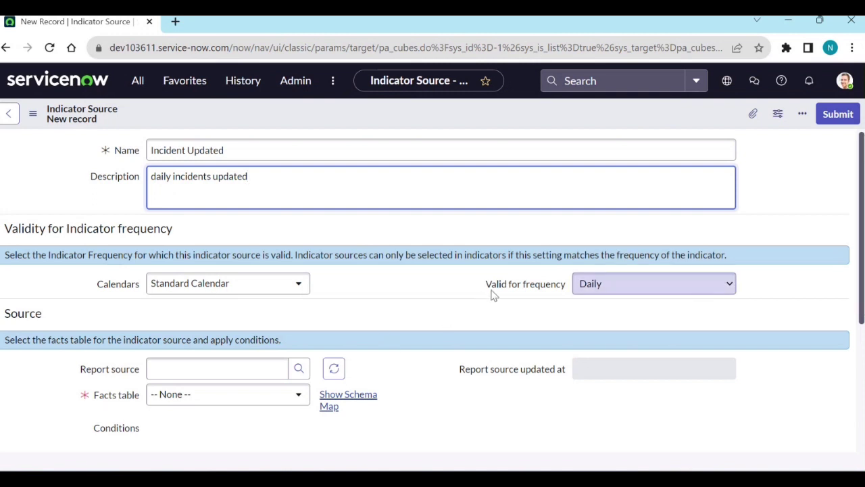
left_click(598, 291)
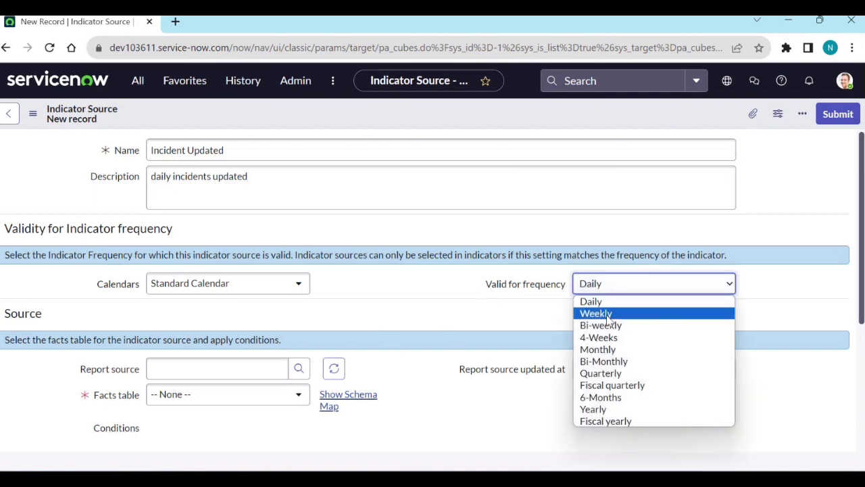
left_click(607, 300)
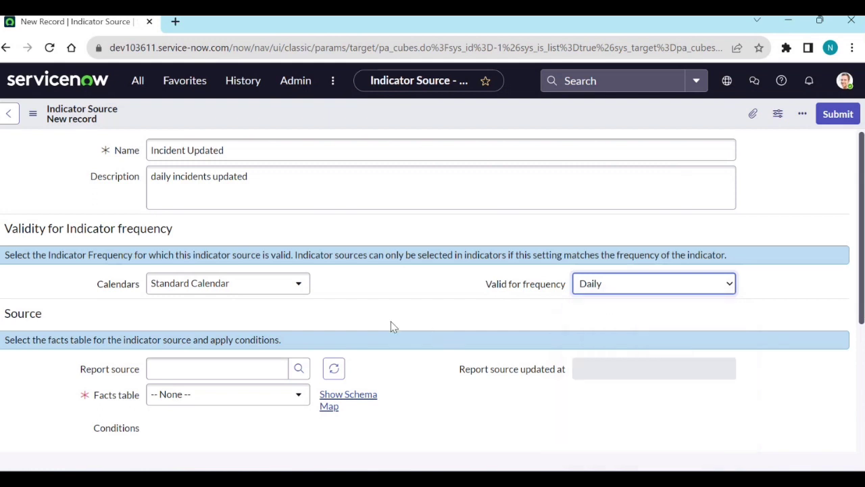
- Set the indicator source's facts table to Incident [incident]
scroll(391, 326, "down", 1)
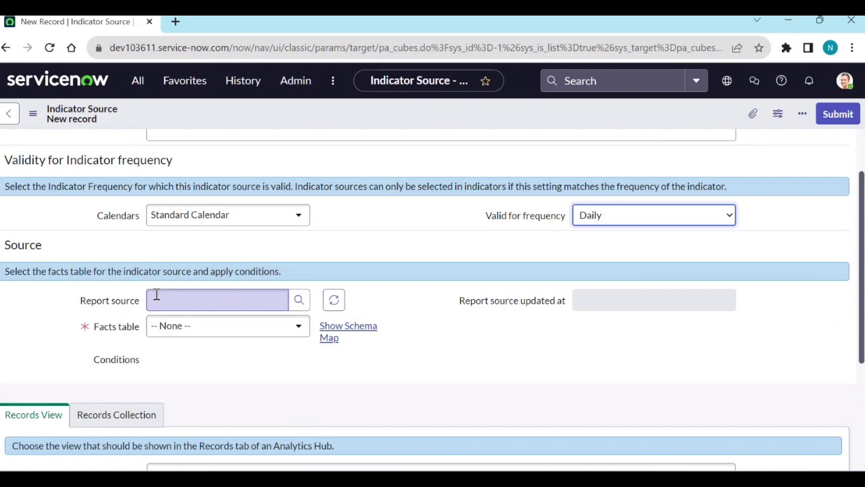
left_click(263, 329)
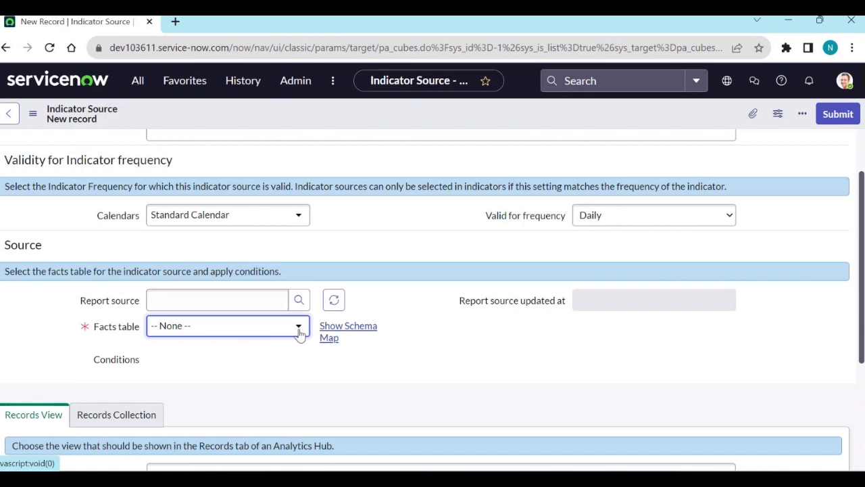
left_click(196, 327)
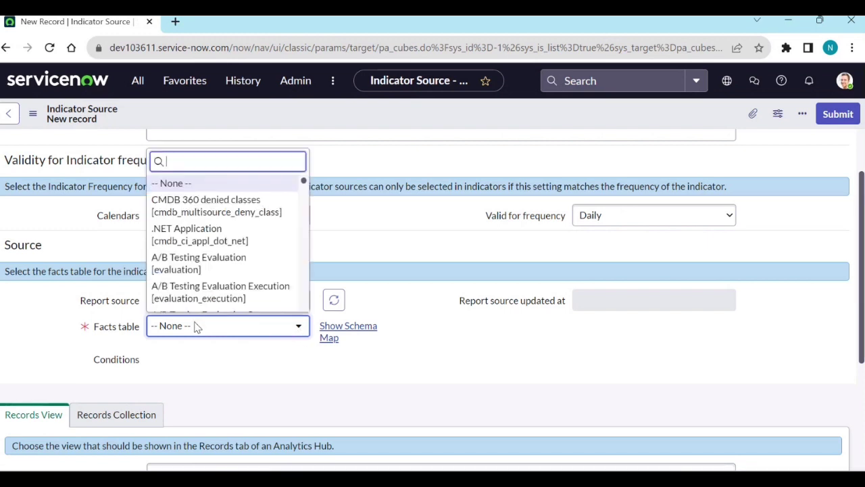
type("incid")
key("Return")
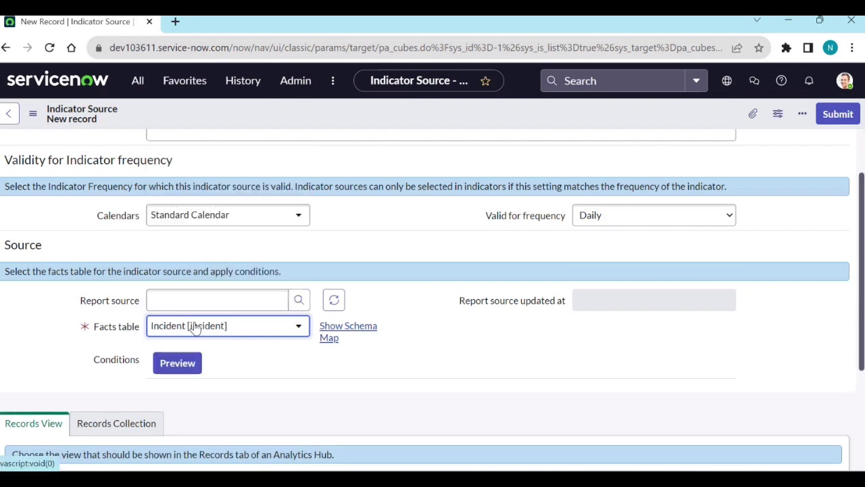
- Add a first source condition requiring that the Resolved field is empty
scroll(272, 378, "down", 1)
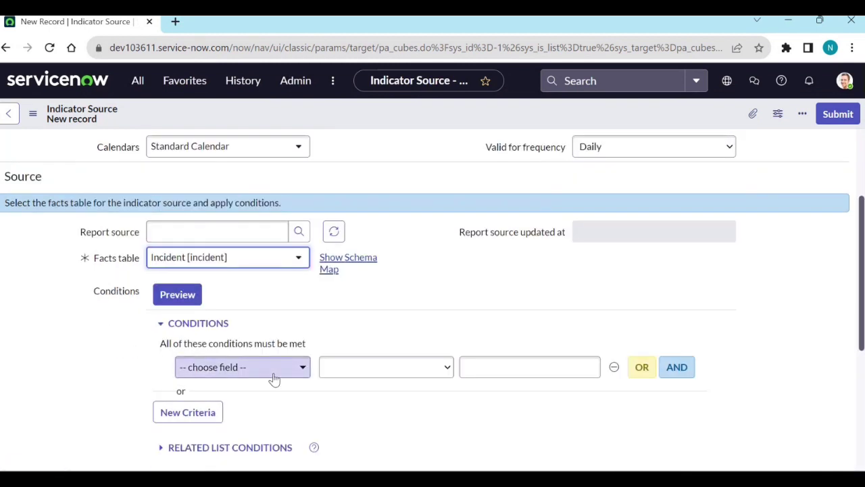
scroll(274, 378, "down", 1)
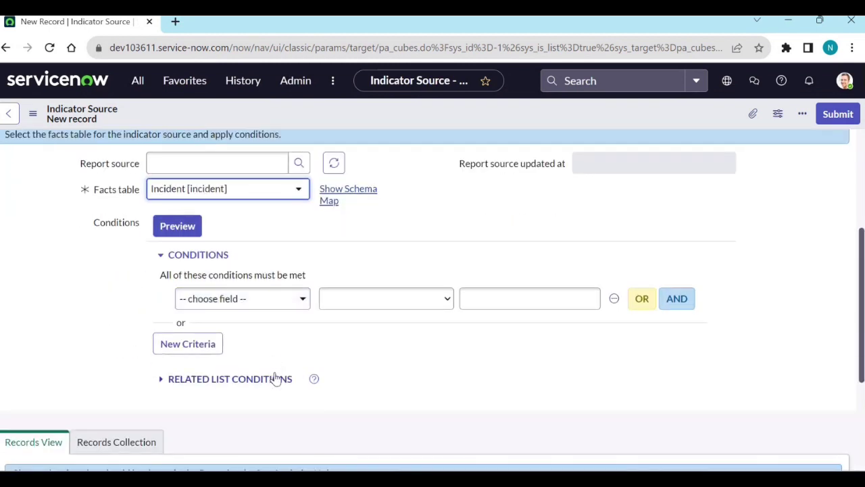
left_click(228, 304)
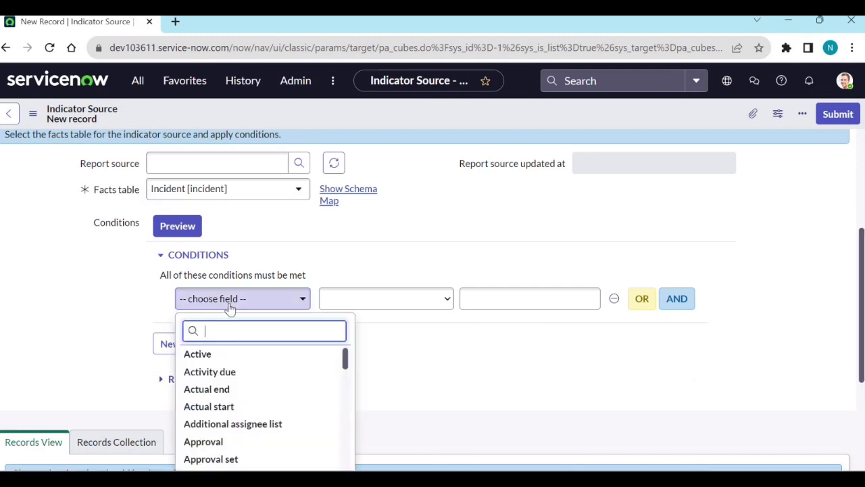
type("res")
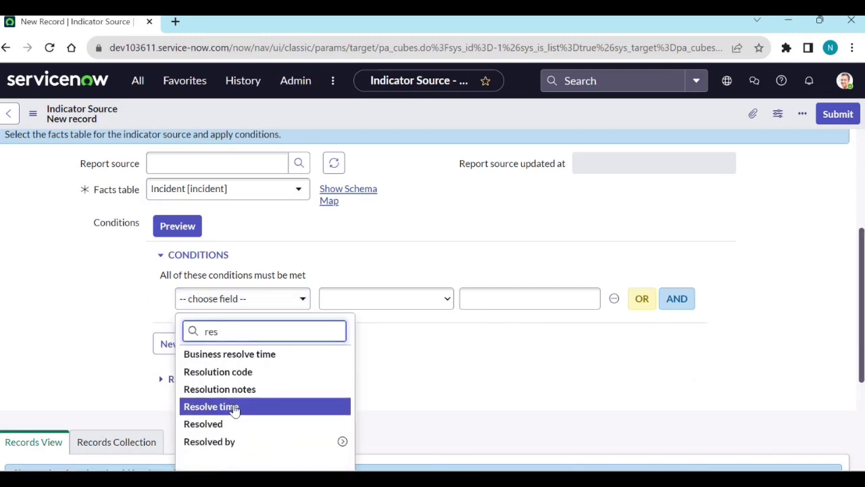
left_click(228, 423)
left_click(384, 306)
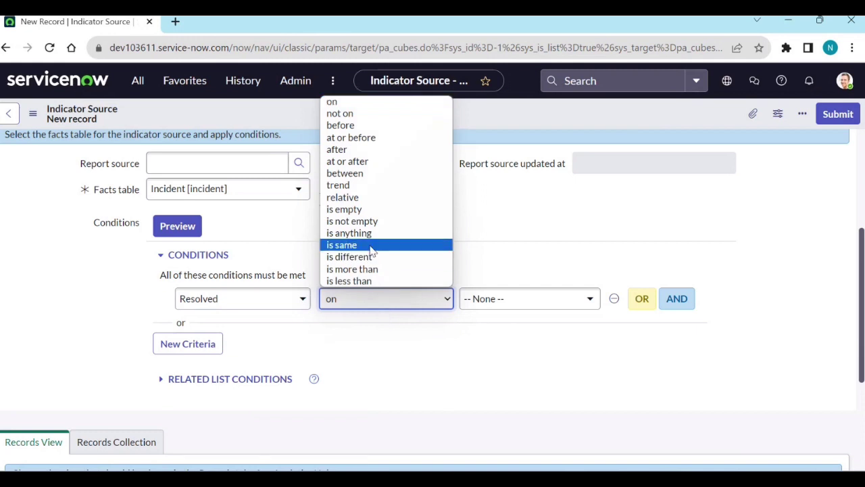
left_click(372, 208)
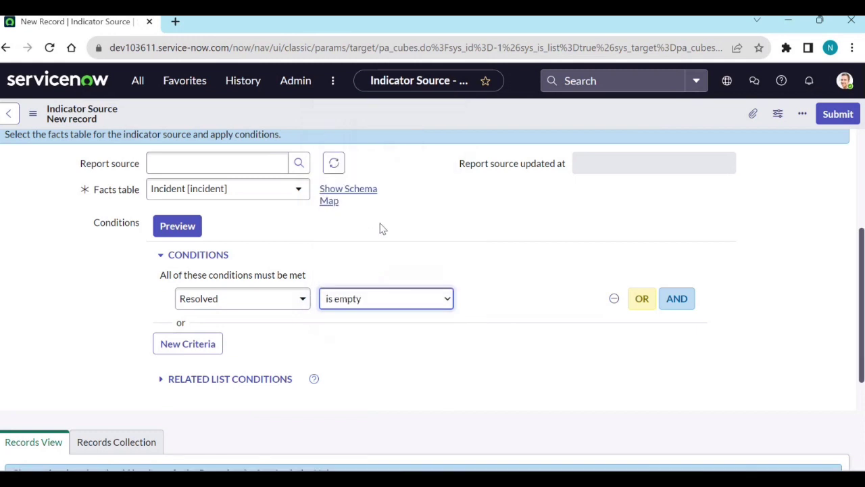
- Add an AND condition requiring that the Closed field is empty
left_click(669, 305)
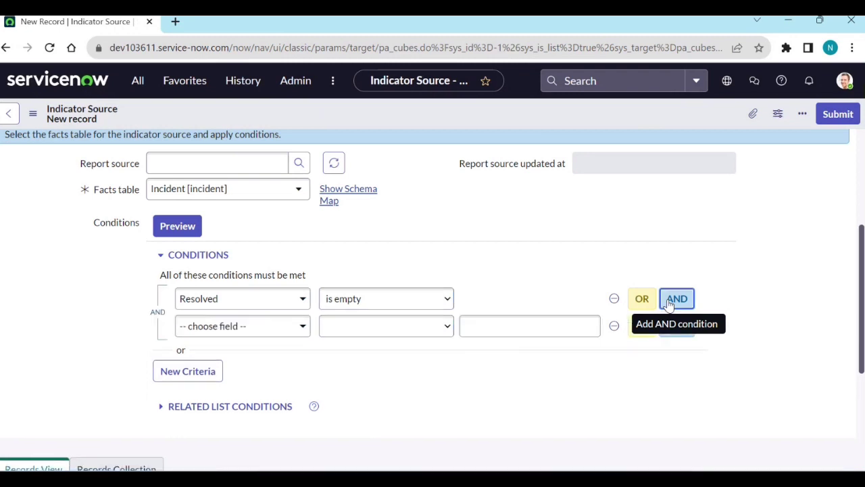
left_click(243, 327)
type("c")
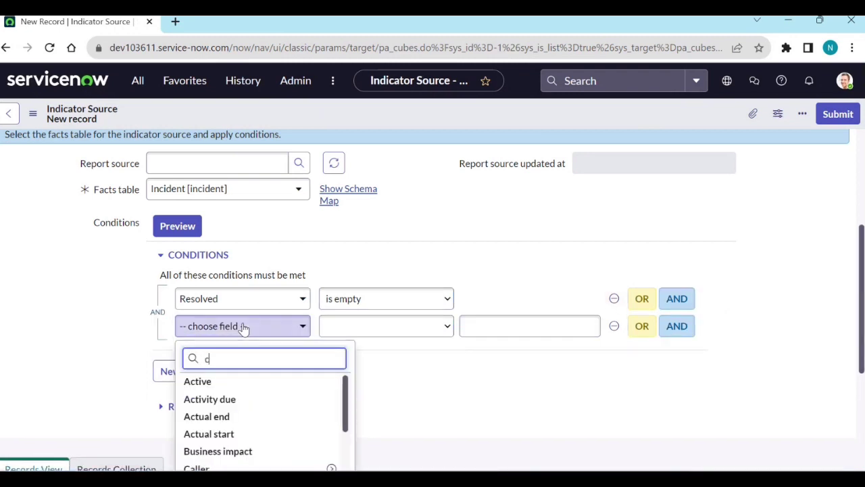
type("lo")
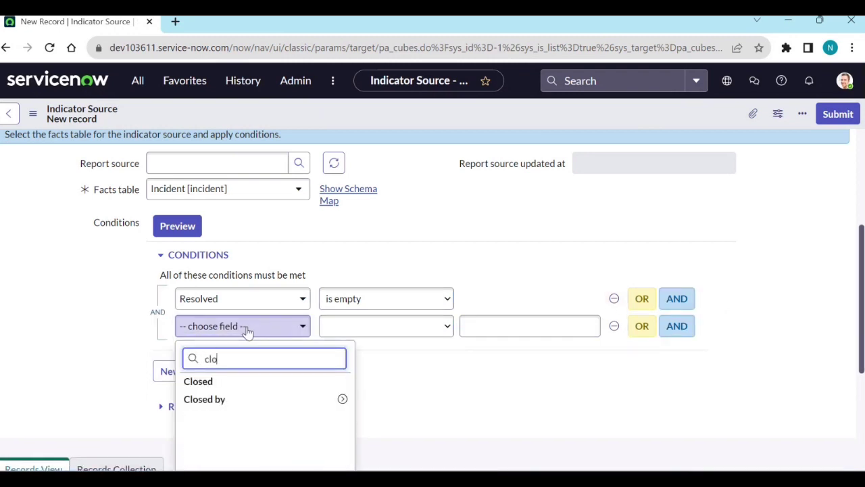
left_click(240, 382)
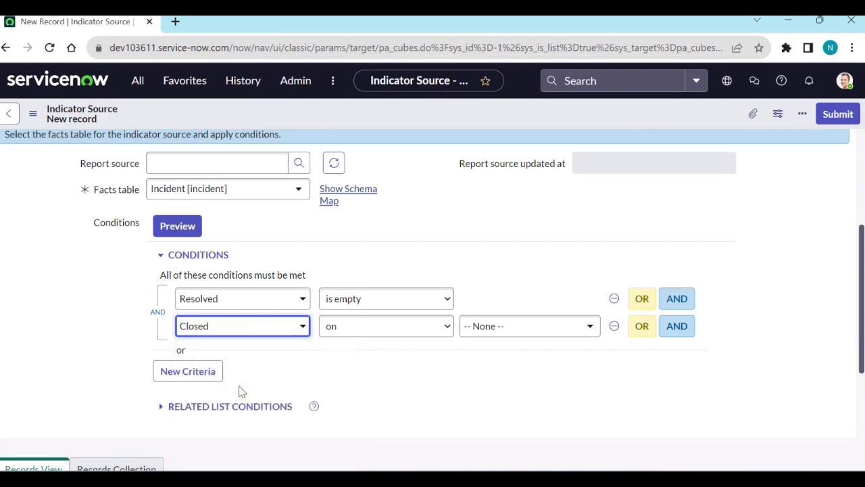
left_click(372, 330)
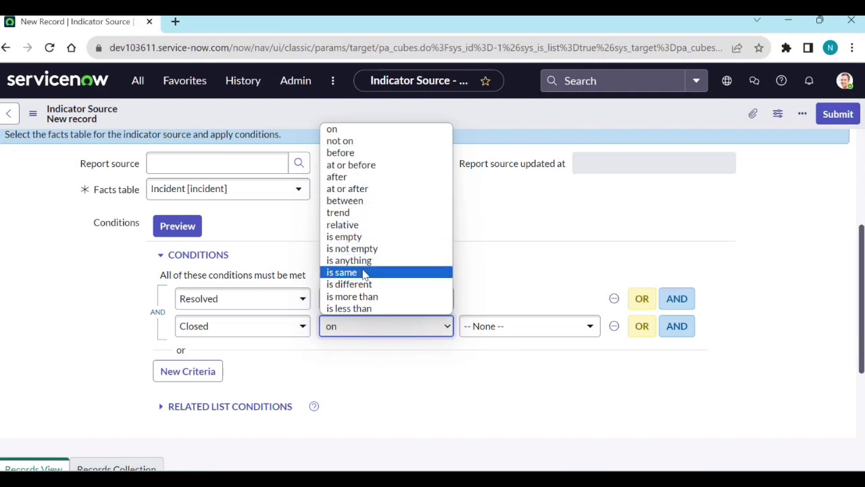
left_click(364, 237)
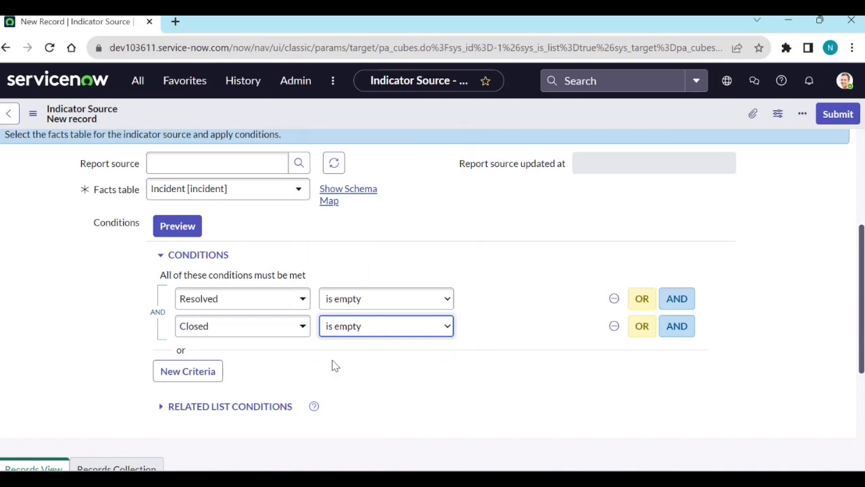
- Add a third AND condition that limits the records to those Updated on Today
left_click(676, 330)
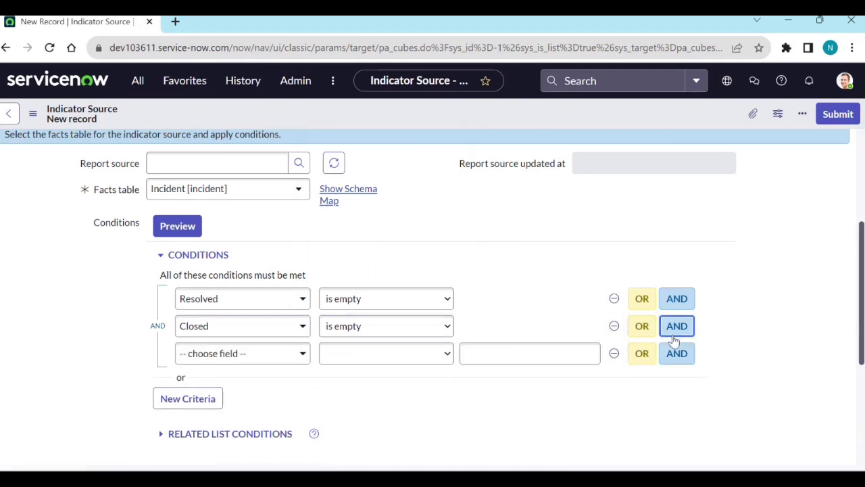
left_click(253, 362)
type("upd")
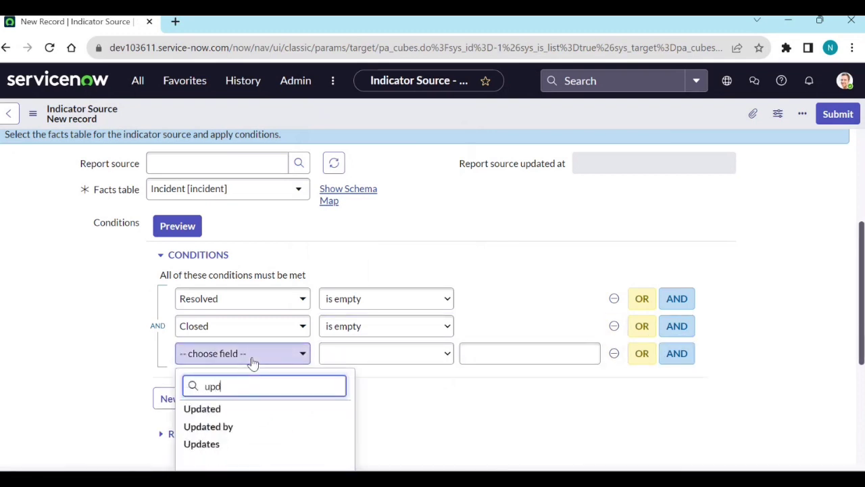
type("ate")
key("Return")
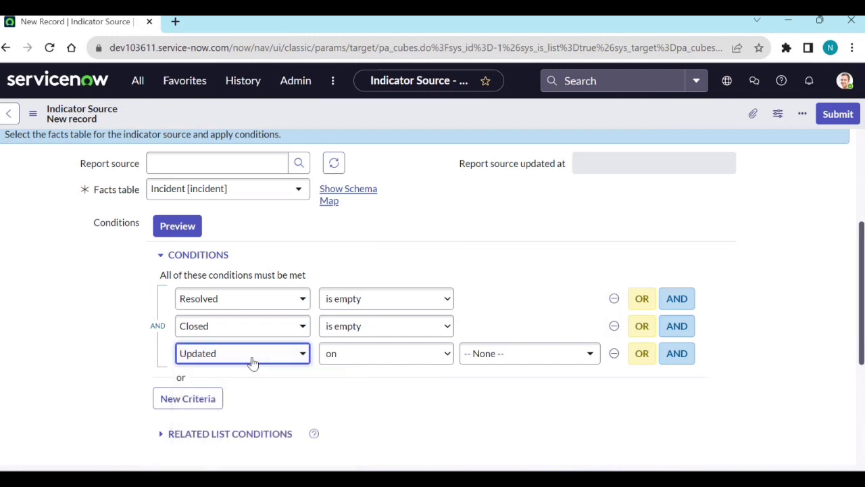
left_click(510, 358)
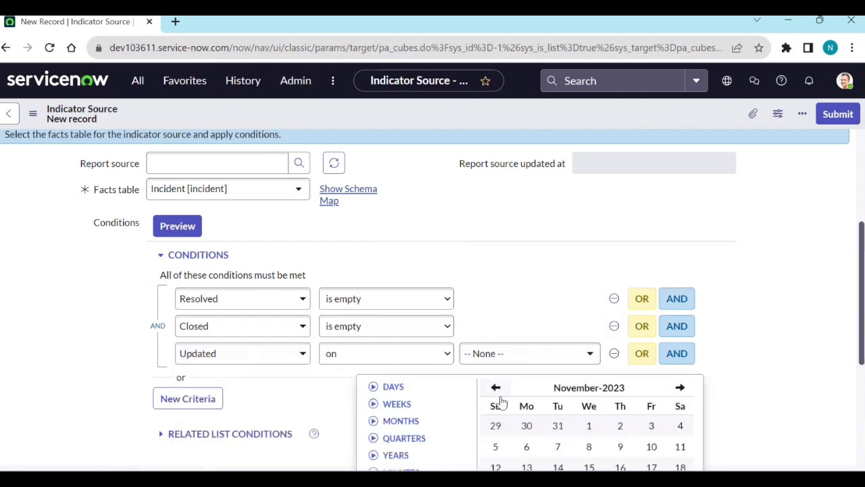
left_click(373, 387)
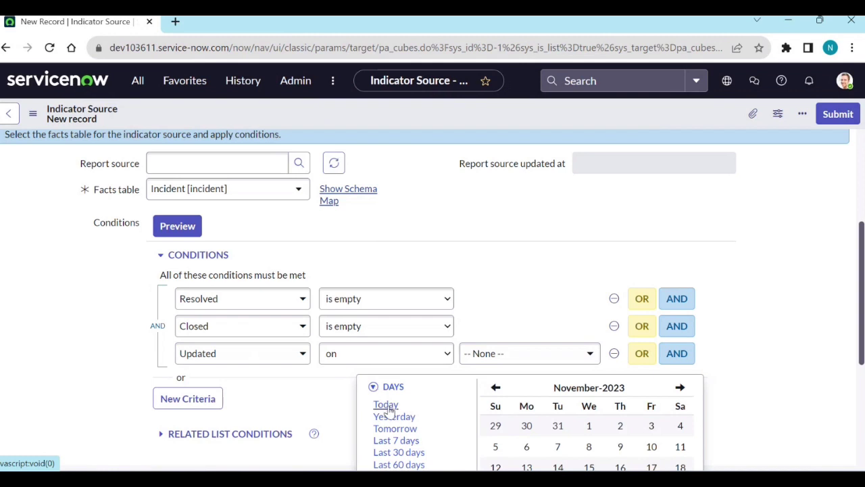
left_click(390, 408)
- Preview the records matching the conditions and save the indicator source, staying on its record
scroll(479, 322, "up", 3)
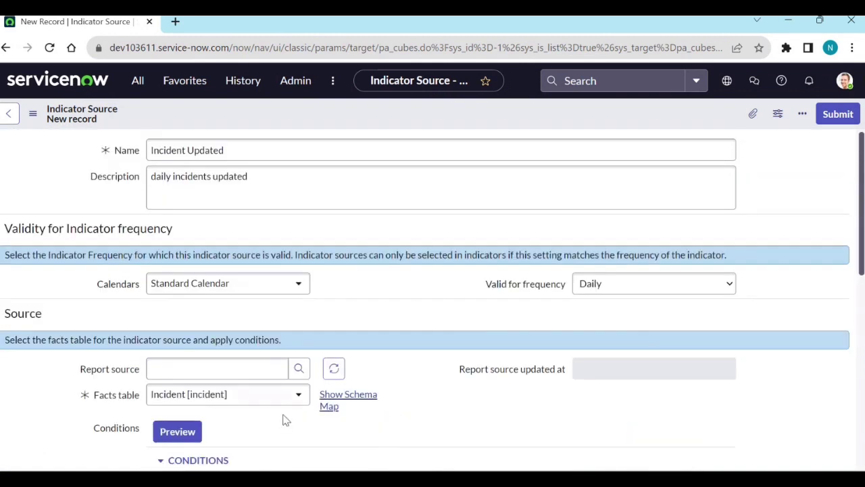
left_click(177, 431)
scroll(463, 407, "down", 1)
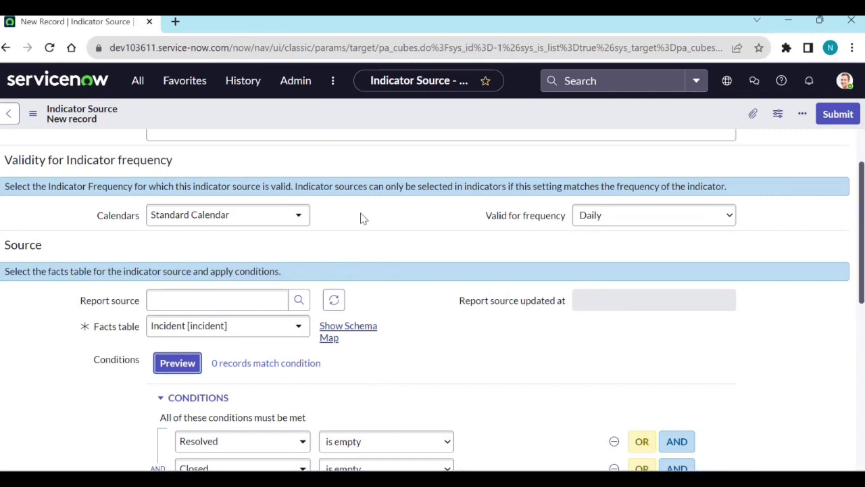
right_click(388, 124)
left_click(412, 134)
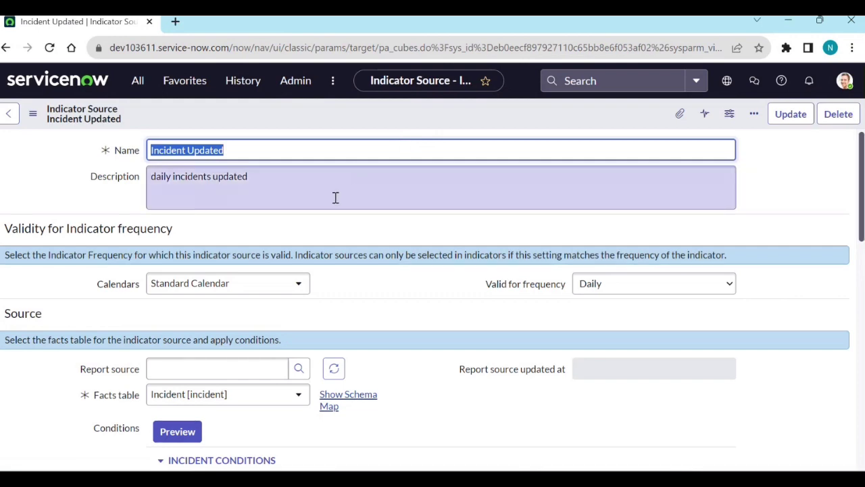
scroll(336, 230, "down", 6)
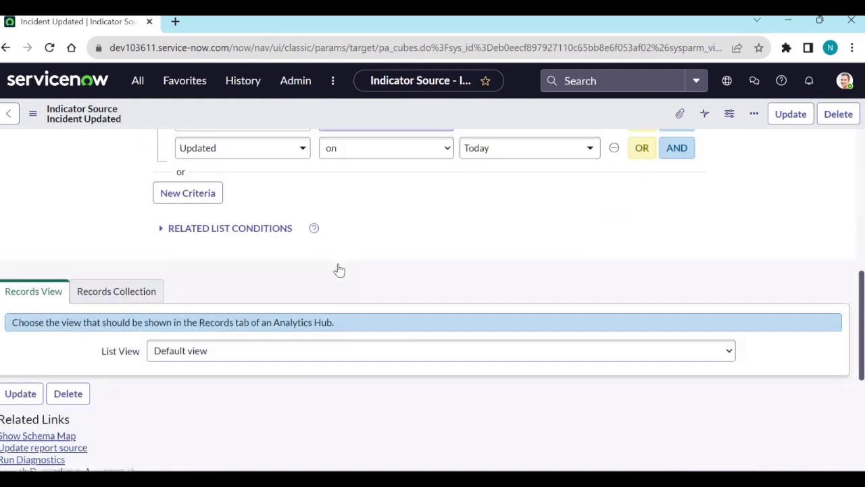
scroll(339, 271, "down", 2)
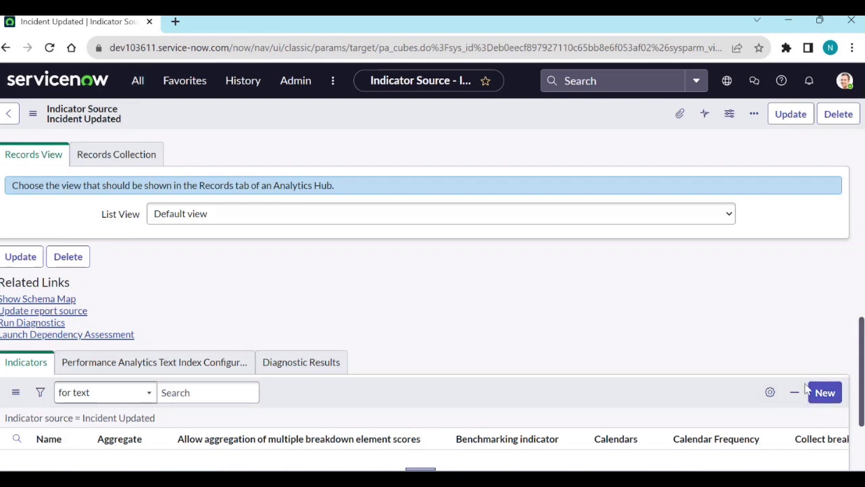
left_click(829, 399)
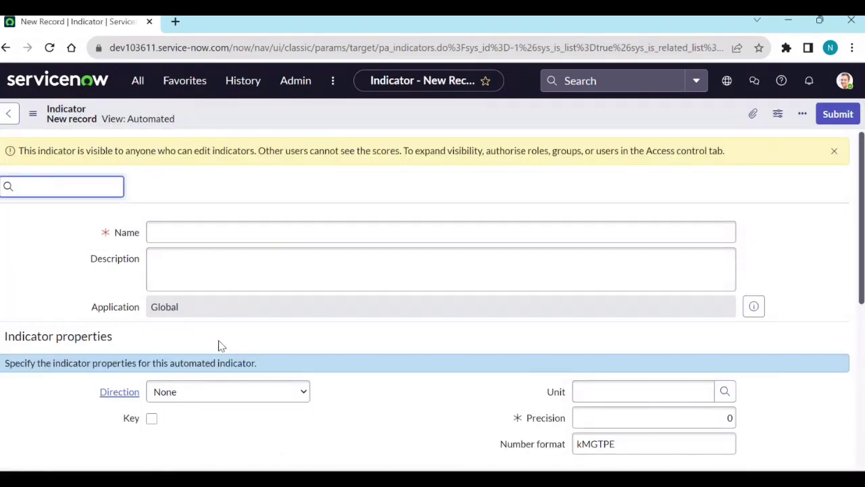
- Open the Automated Indicators list from the Performance Analytics modules and start a new automated indicator
left_click(136, 82)
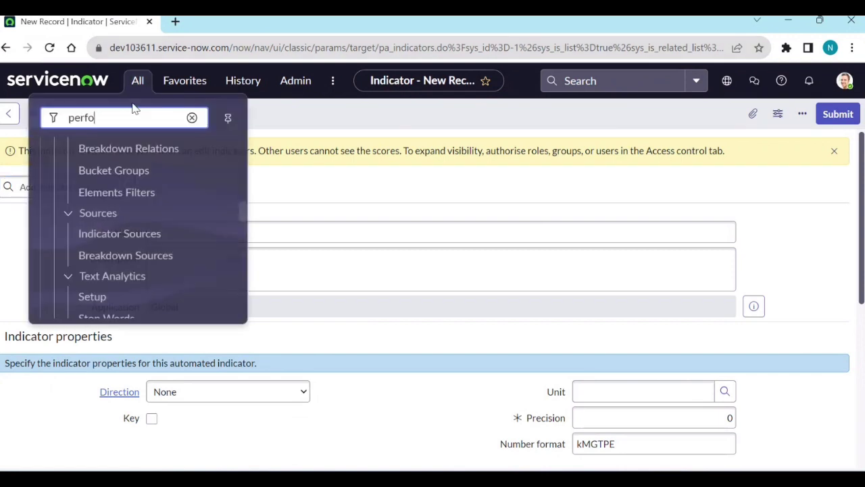
double_click(118, 117)
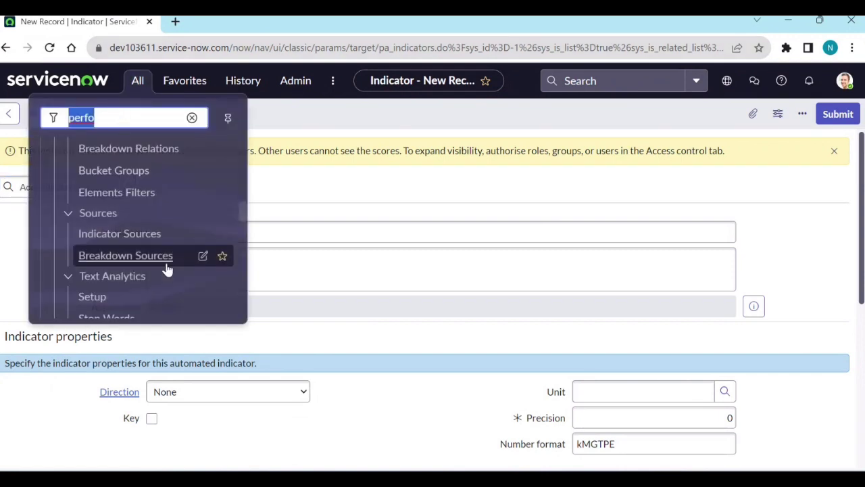
scroll(166, 268, "up", 6)
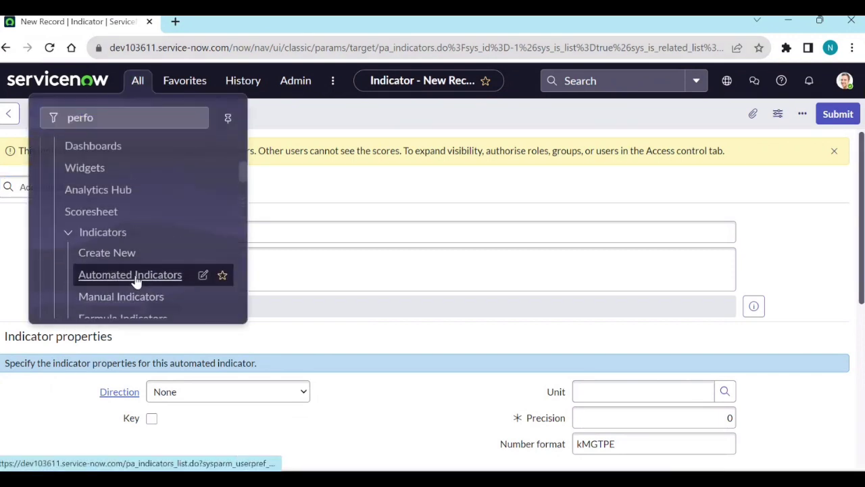
left_click(136, 276)
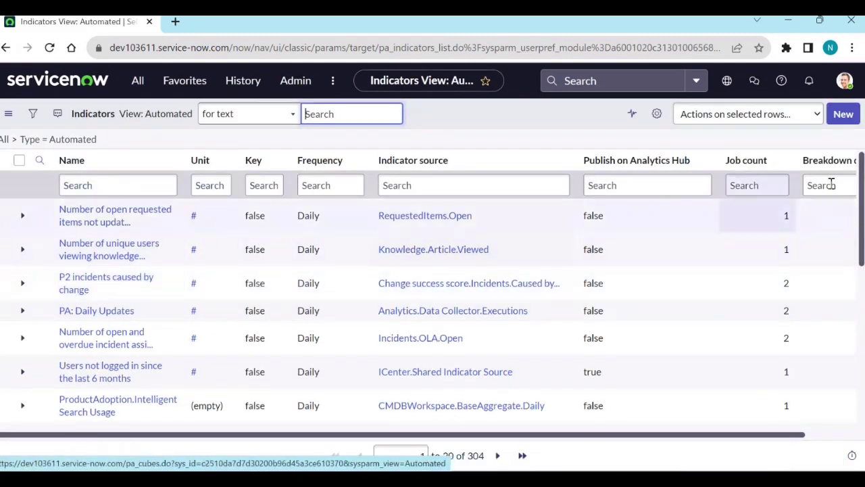
left_click(844, 115)
left_click(843, 115)
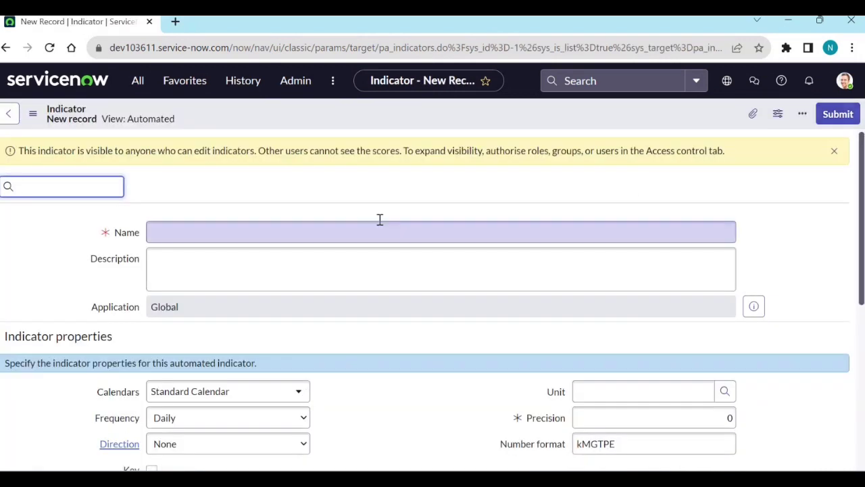
- Name the new automated indicator "No:of updated Incidents"
left_click(239, 230)
type("N")
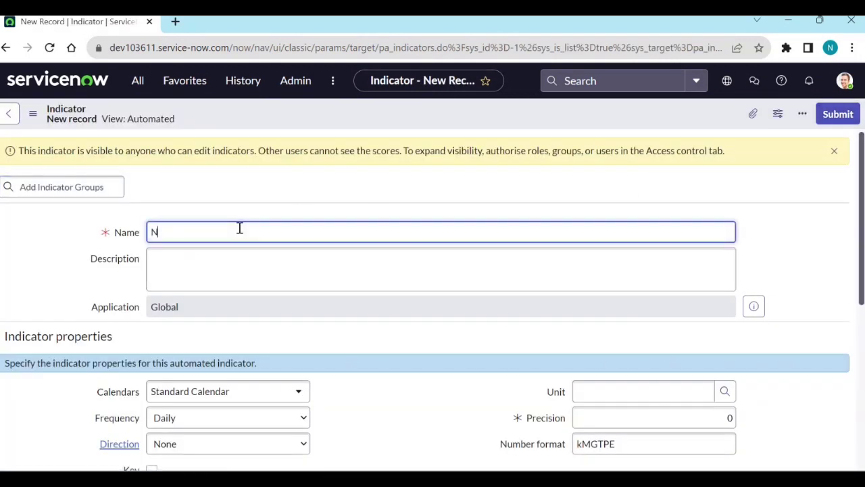
type("o:of updated")
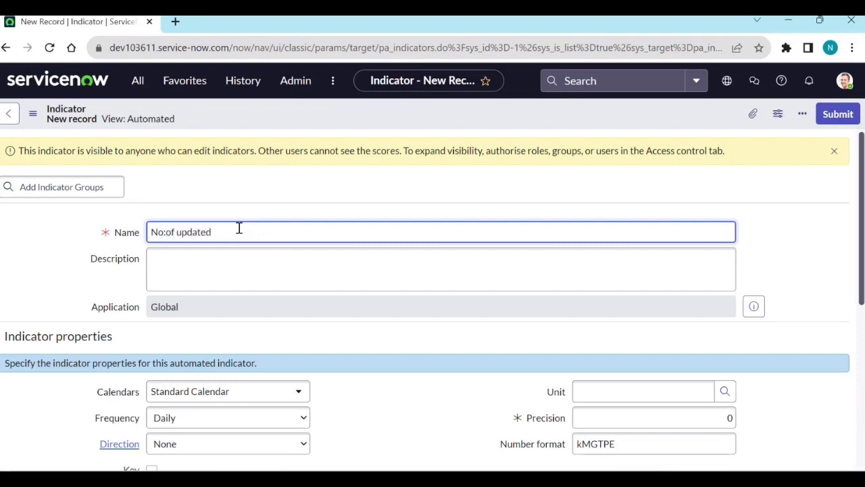
type(" Incidents")
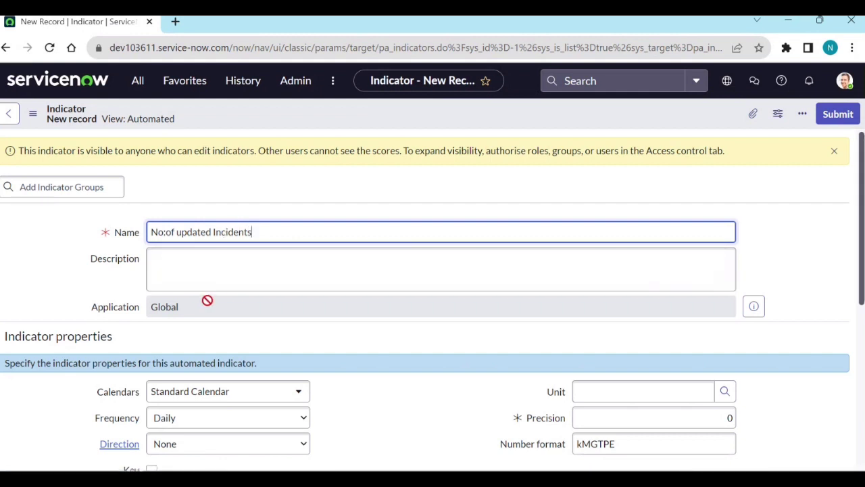
- Set the indicator's direction to Maximize, mark it as a key indicator and choose # as its unit
scroll(223, 324, "down", 1)
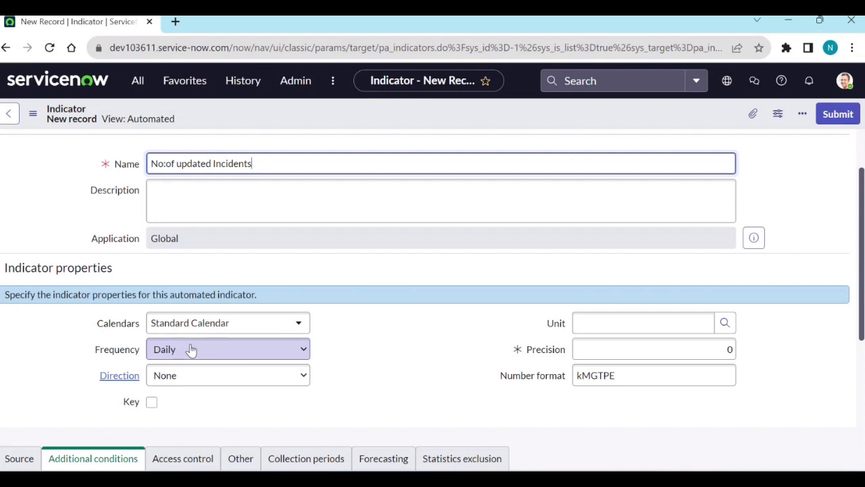
left_click(278, 376)
left_click(228, 415)
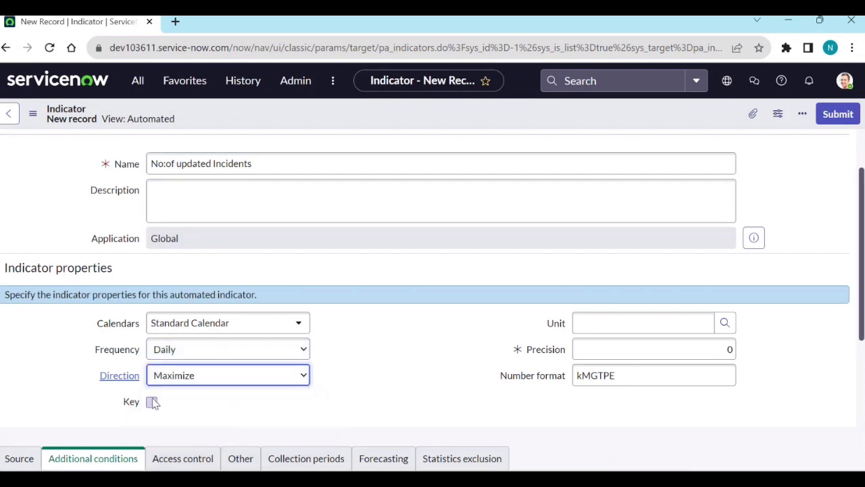
left_click(152, 403)
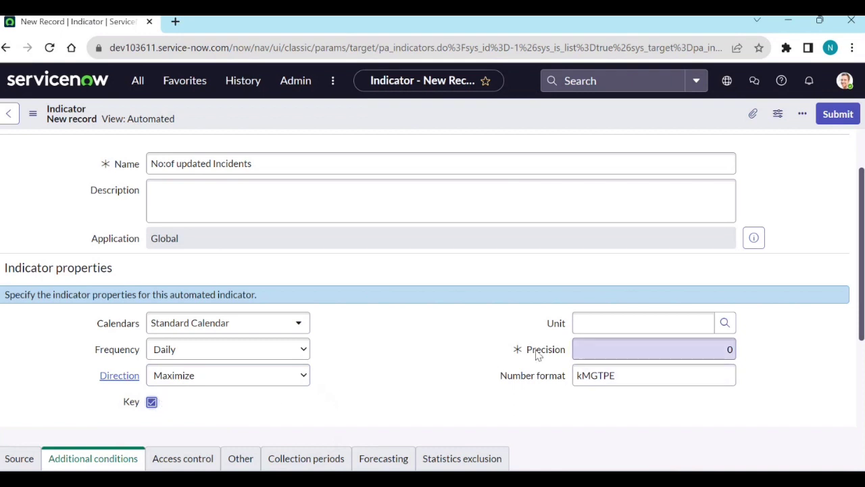
left_click(593, 324)
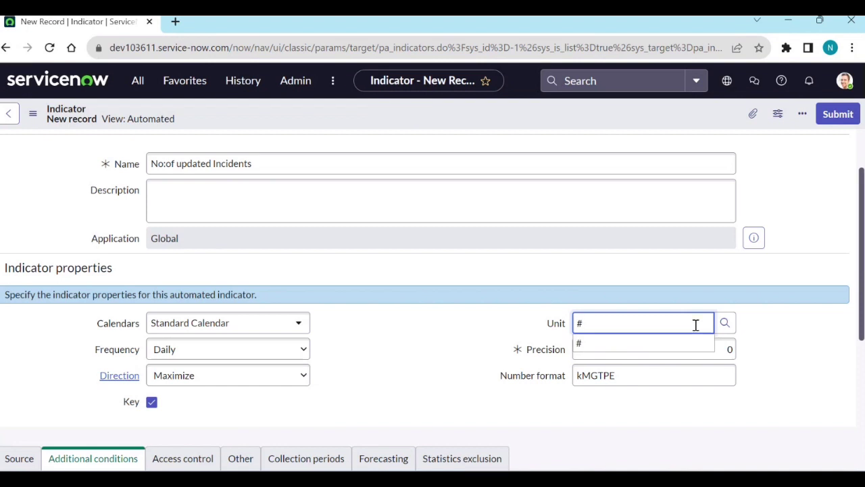
left_click(670, 352)
- Assign Incident Updated as the indicator source for the new indicator
scroll(473, 357, "down", 1)
scroll(458, 358, "down", 2)
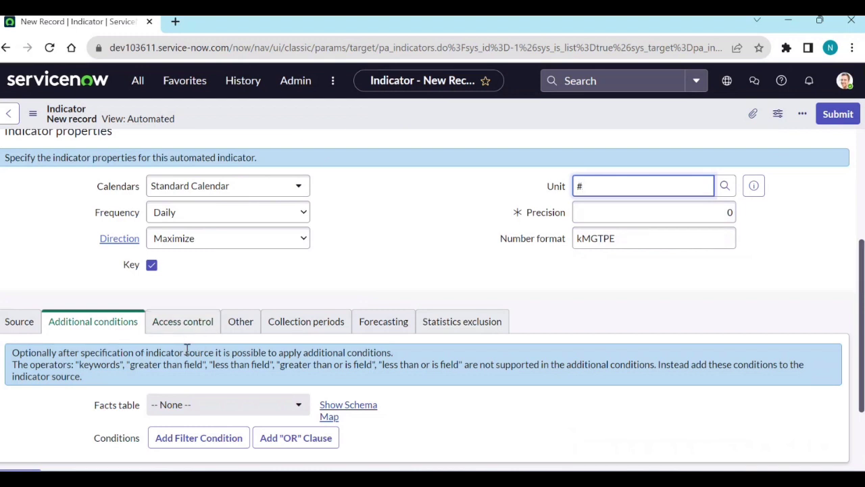
scroll(101, 284, "down", 2)
left_click(21, 222)
left_click(197, 308)
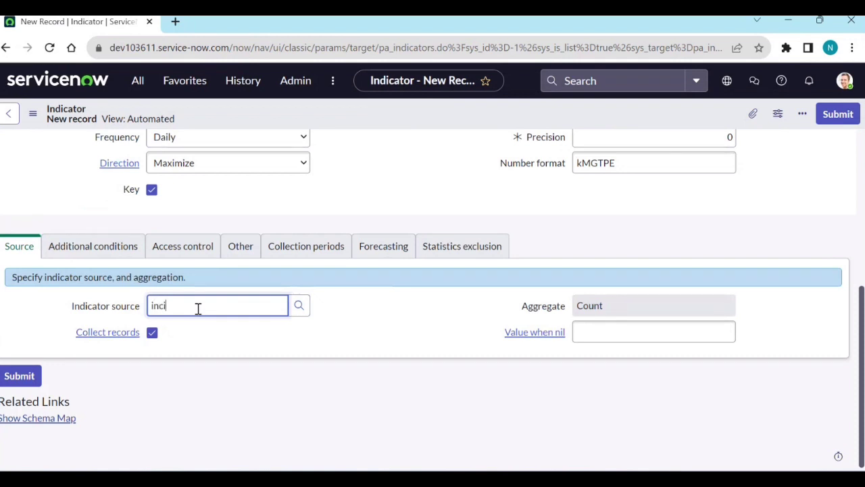
key("Down")
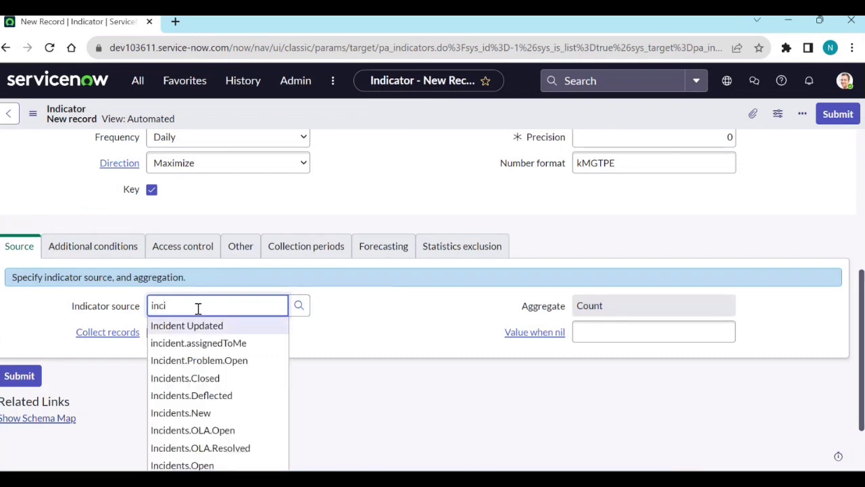
key("Return")
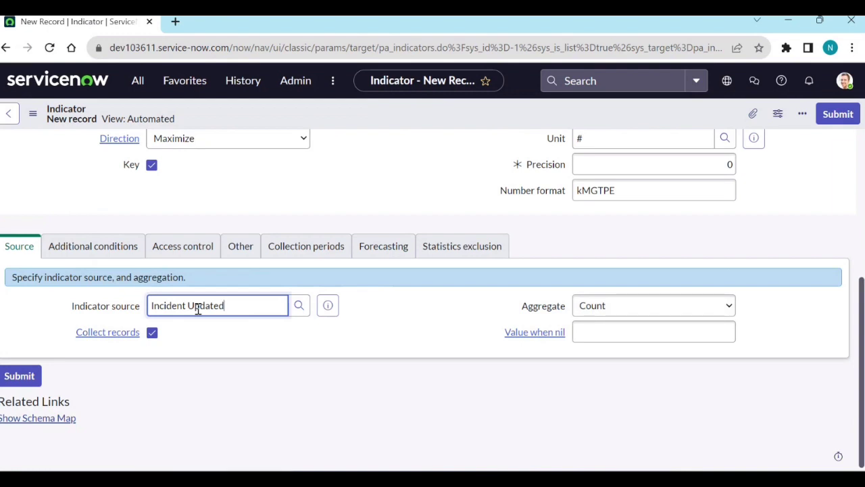
left_click(362, 345)
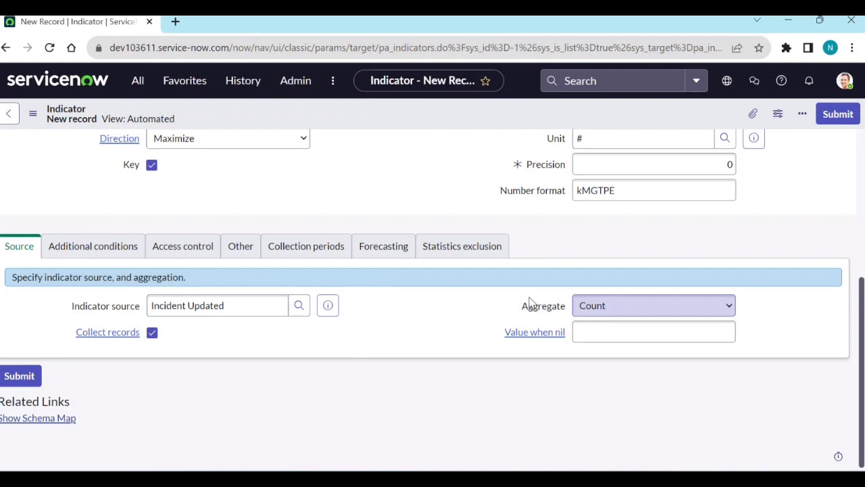
- Check the aggregate options, keep Count, and set the value when nil to 0
left_click(607, 305)
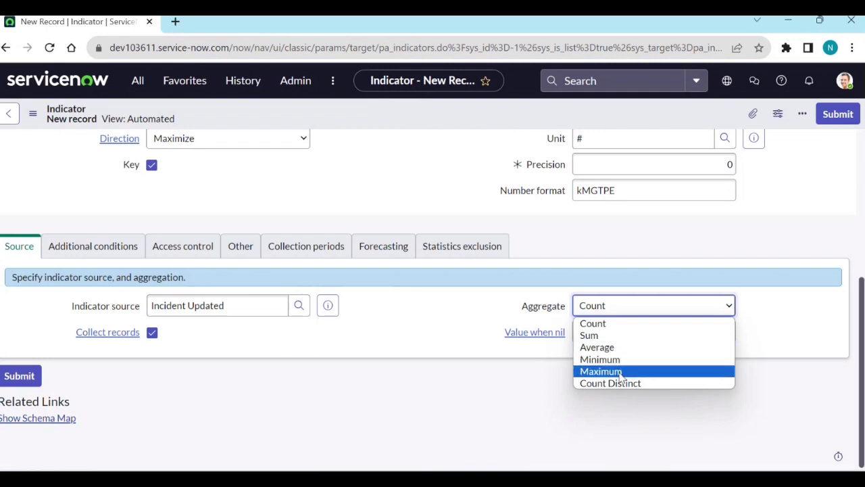
left_click(559, 393)
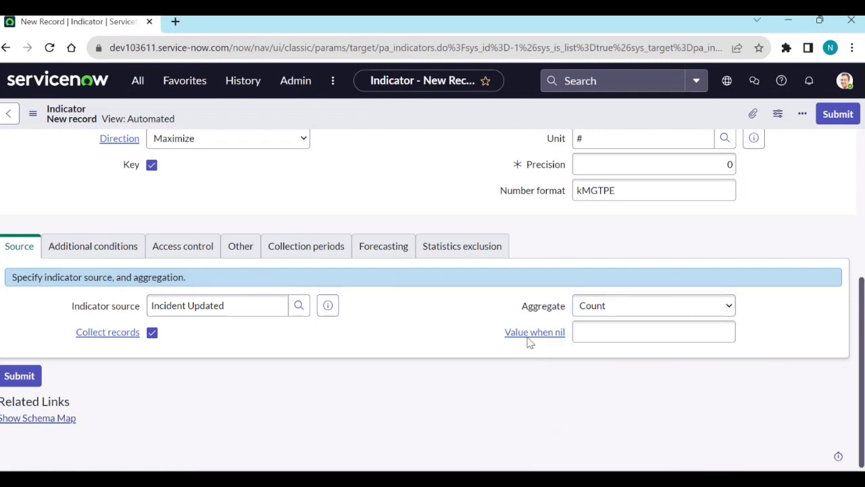
left_click(616, 328)
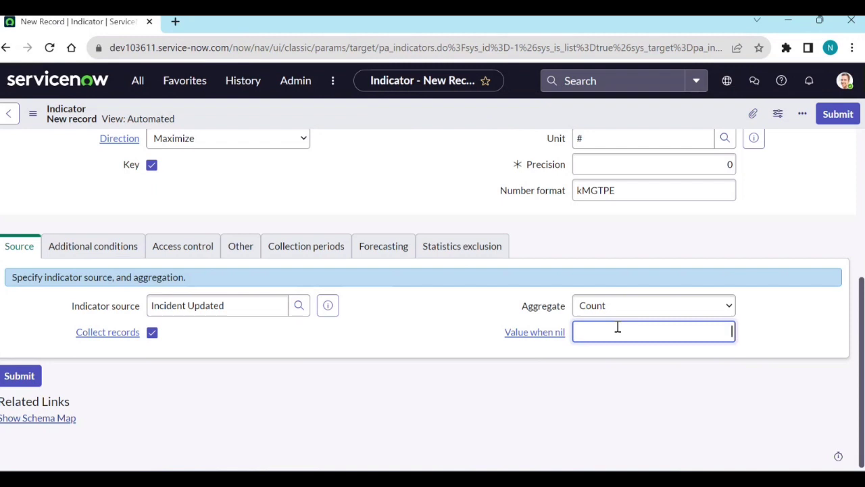
type("0")
left_click(613, 355)
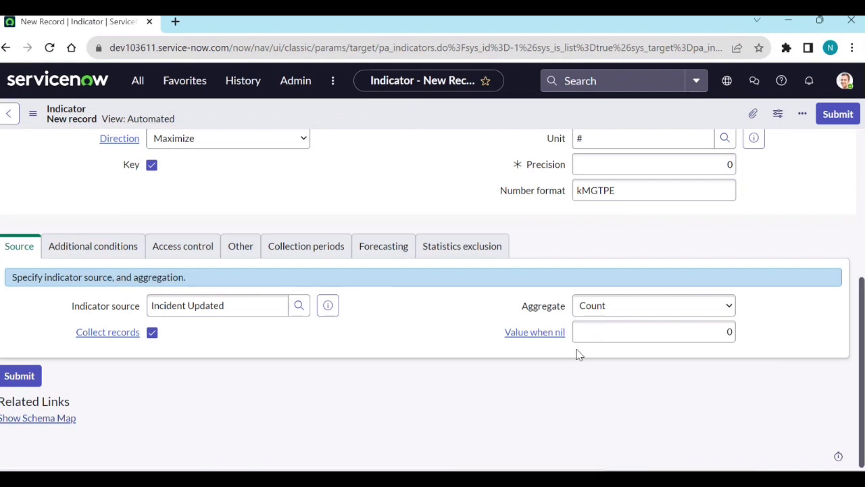
- Look over the additional conditions and enable publishing the indicator on Analytics Hub in its access control settings
left_click(93, 245)
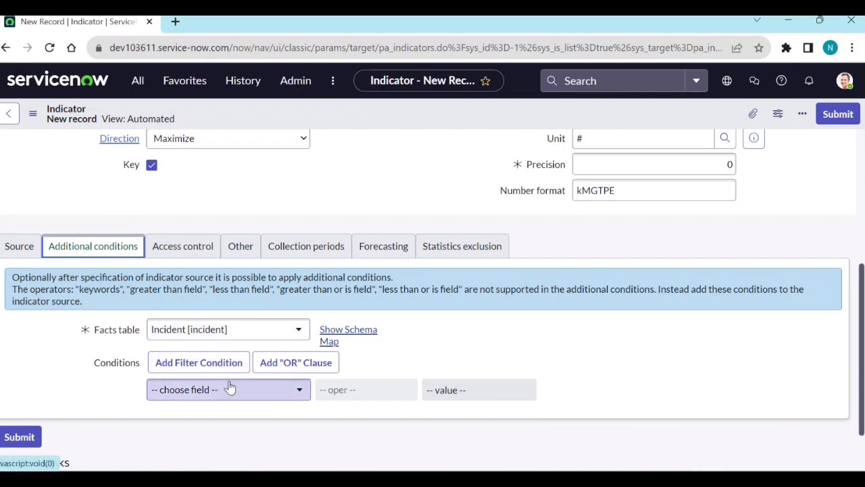
left_click(182, 248)
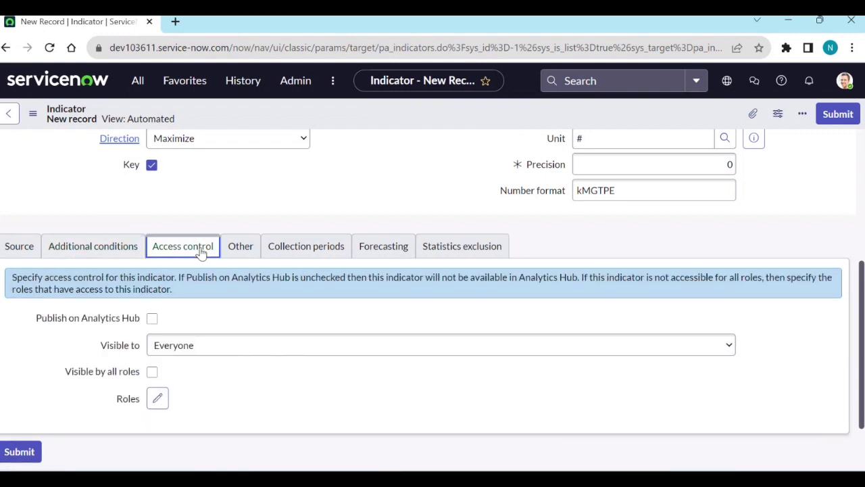
left_click(153, 320)
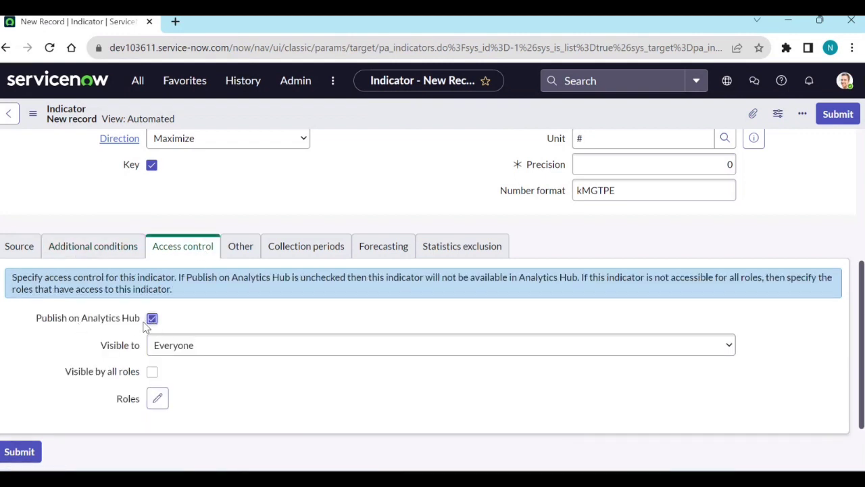
- Enable Render continuous lines and Show real-time score for the indicator
left_click(244, 248)
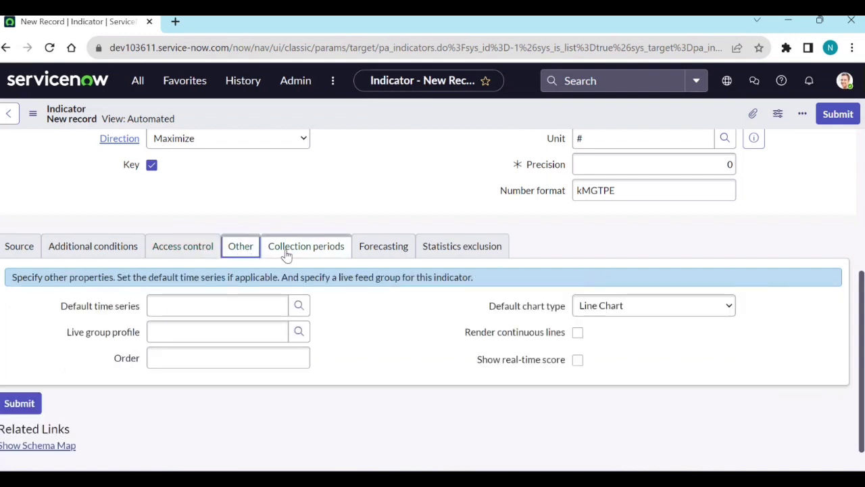
left_click(578, 334)
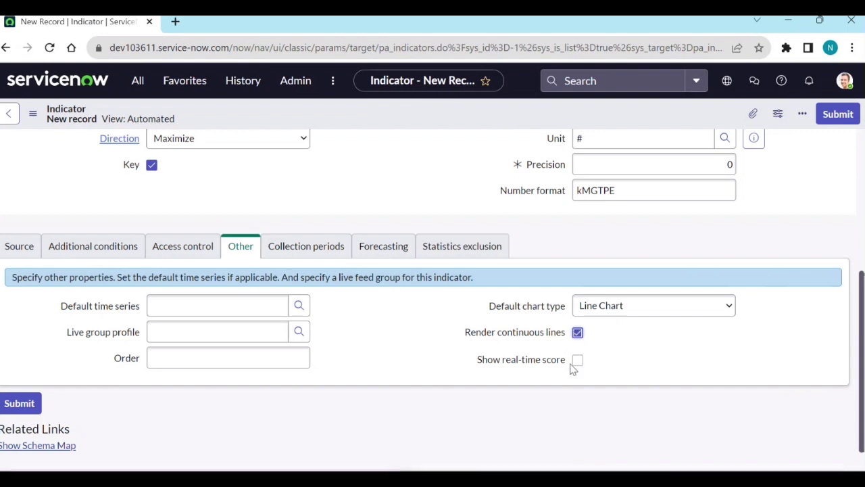
left_click(578, 360)
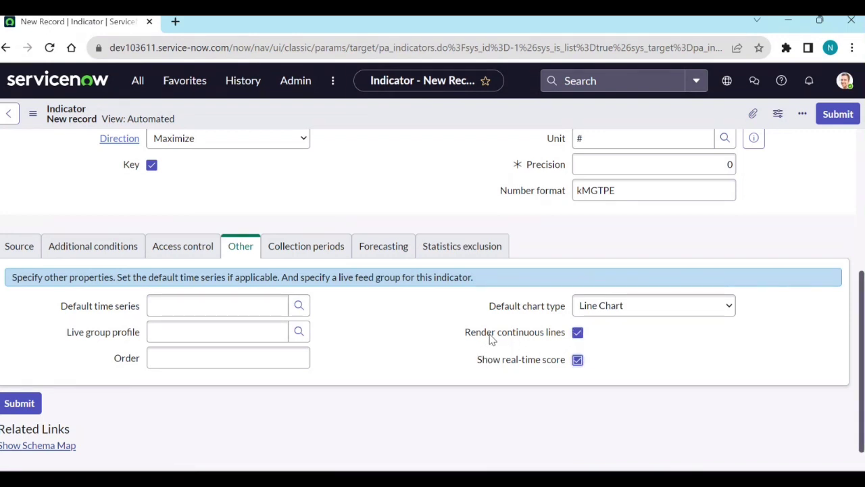
- Look through the collection period, forecasting and statistics exclusion settings, and save the indicator, staying on its record
mouse_move(491, 340)
left_click(299, 254)
left_click(387, 250)
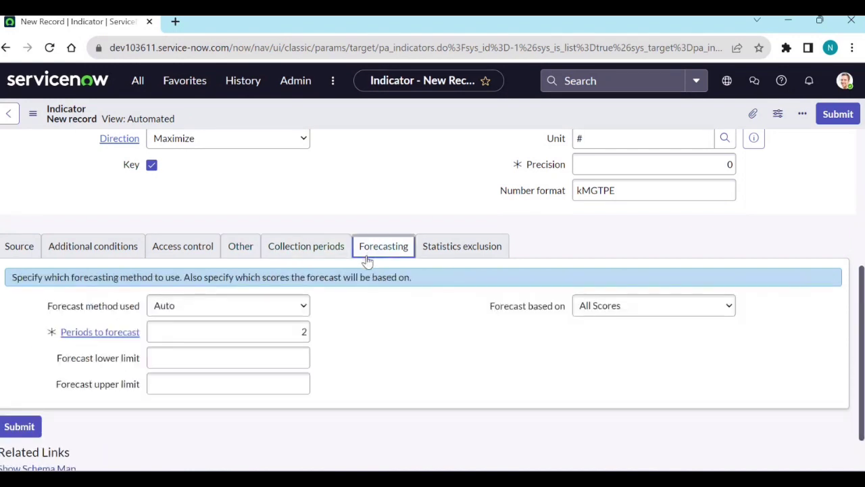
left_click(466, 251)
scroll(135, 348, "down", 2)
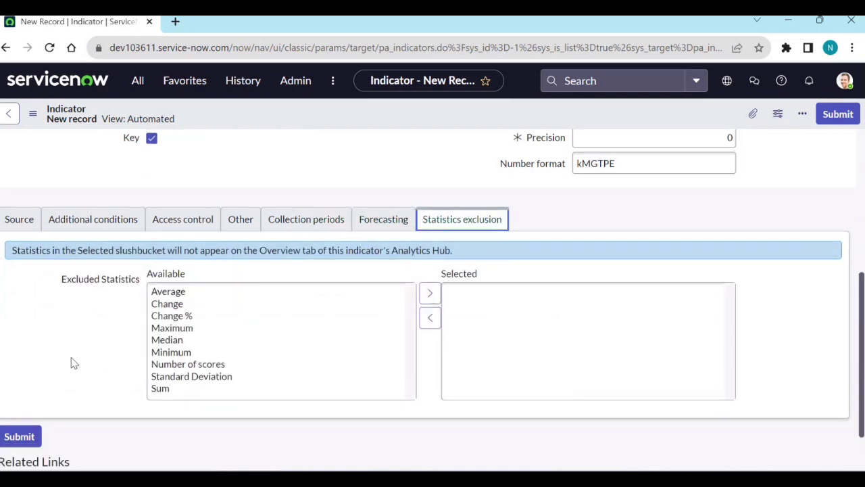
right_click(426, 118)
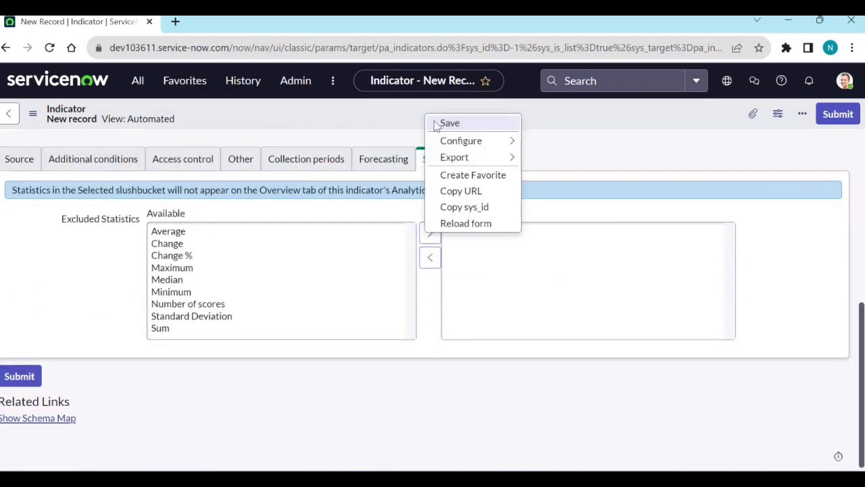
left_click(437, 122)
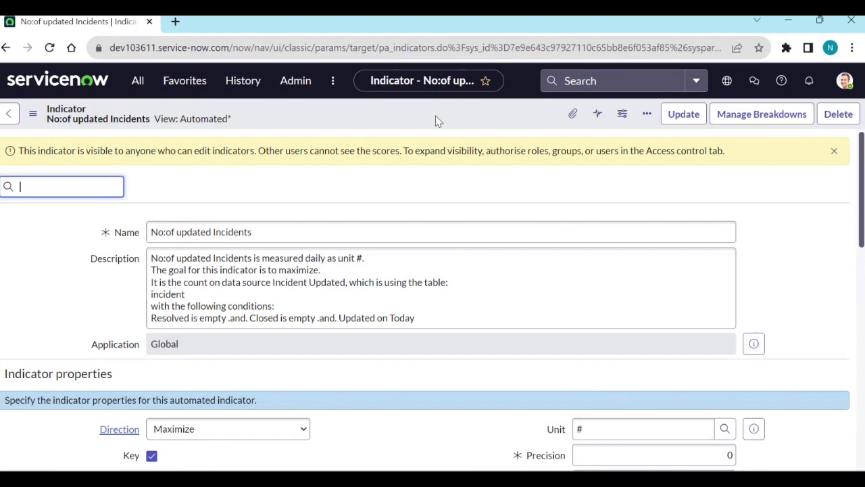
- Open the saved indicator's related Breakdowns list for editing its members
scroll(373, 187, "down", 1)
scroll(346, 230, "down", 3)
scroll(343, 240, "down", 6)
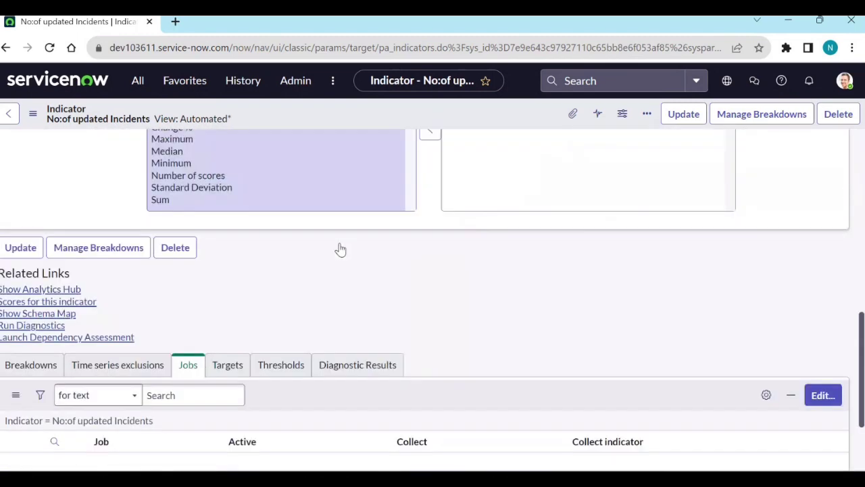
left_click(57, 257)
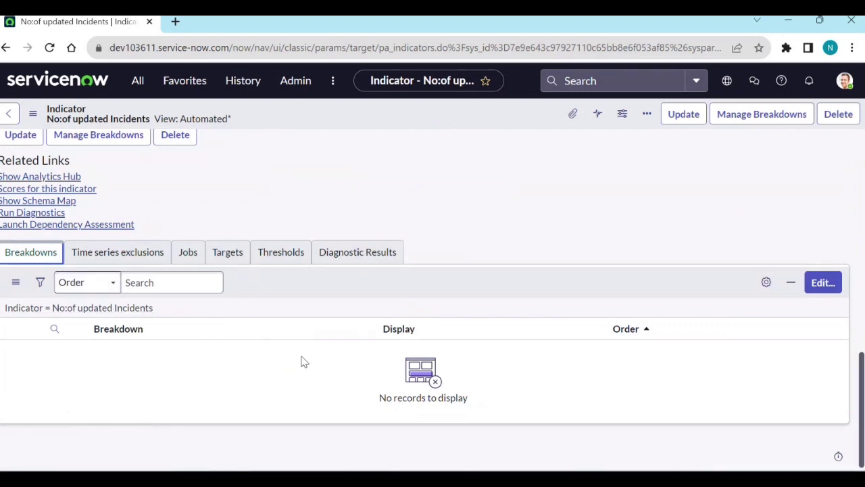
left_click(823, 283)
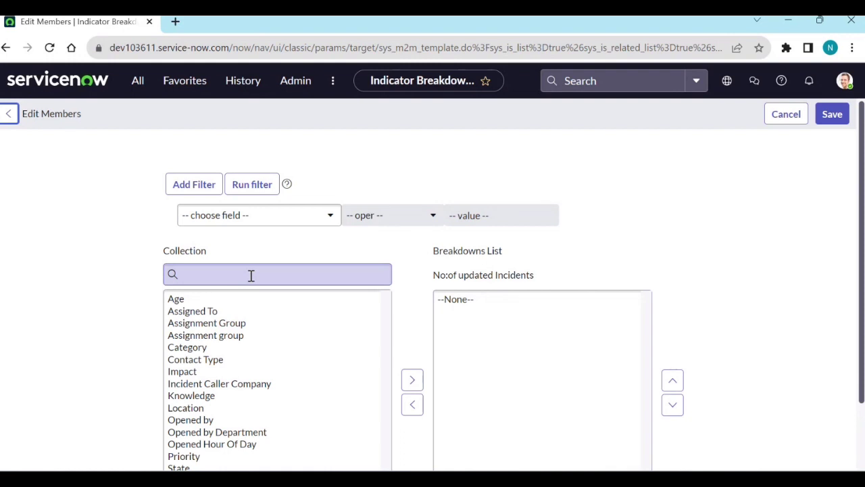
- Add the Category and Priority breakdowns to the indicator and save the list
left_click(207, 309)
key("ctrl+a")
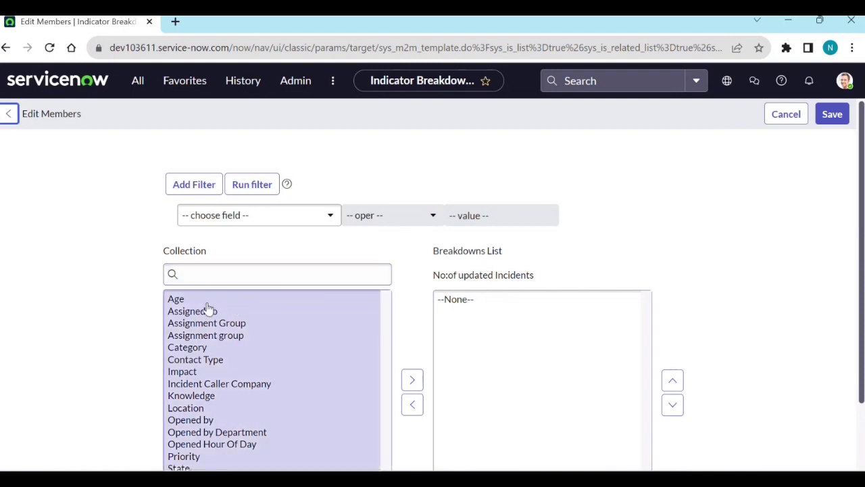
scroll(209, 415, "down", 1)
left_click(191, 387)
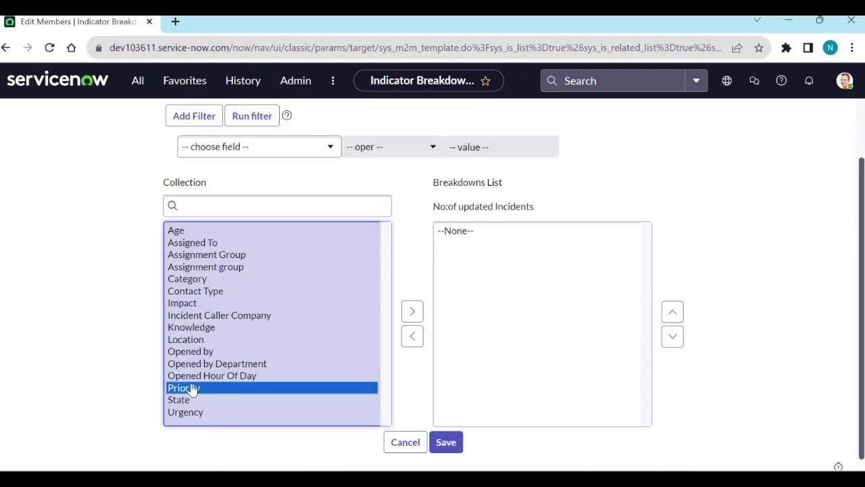
scroll(203, 382, "up", 1)
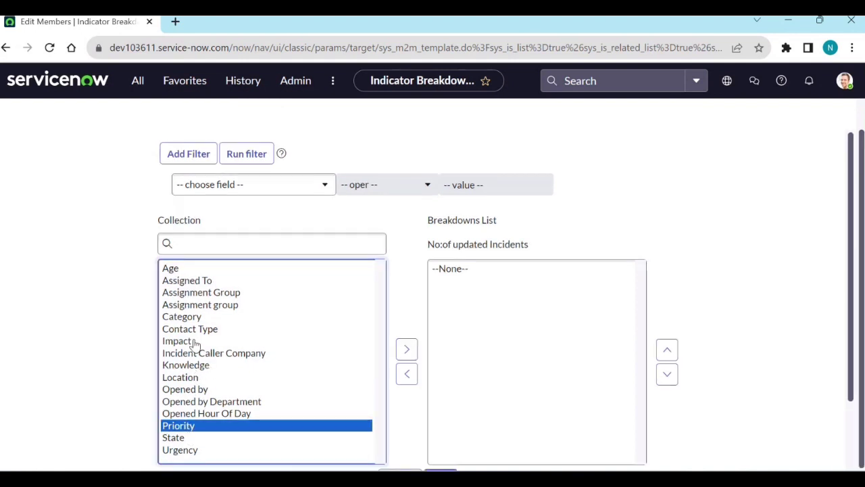
left_click(216, 318, "ctrl")
left_click(406, 349)
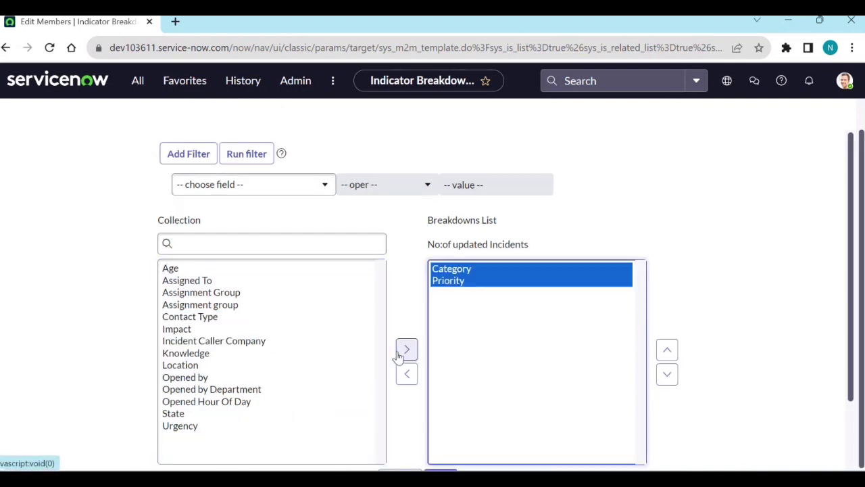
scroll(405, 406, "down", 1)
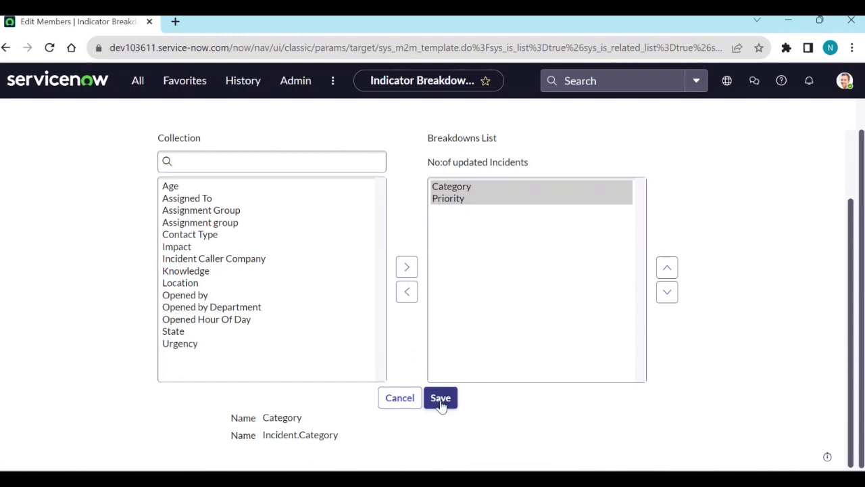
left_click(441, 399)
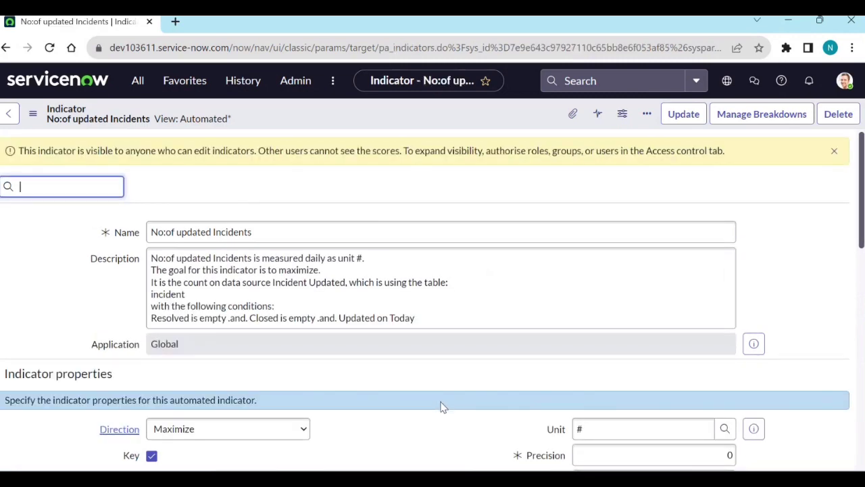
- Open the indicator's related Jobs list for editing its members
scroll(428, 409, "down", 8)
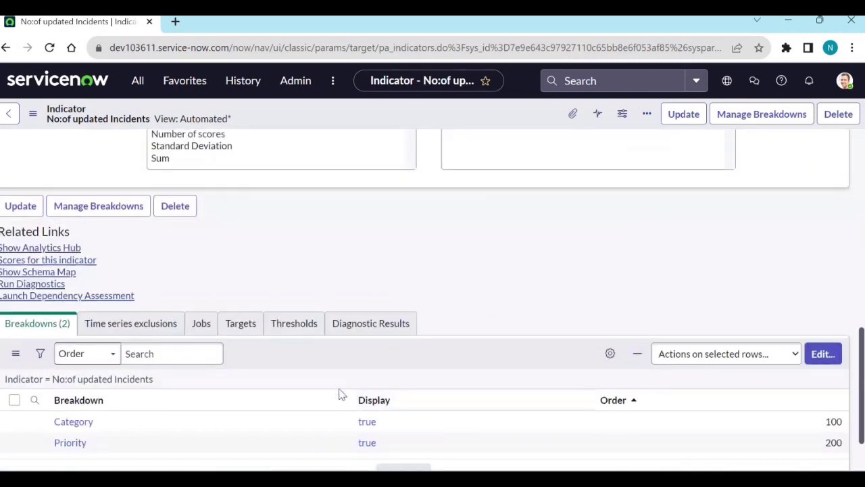
scroll(341, 394, "down", 1)
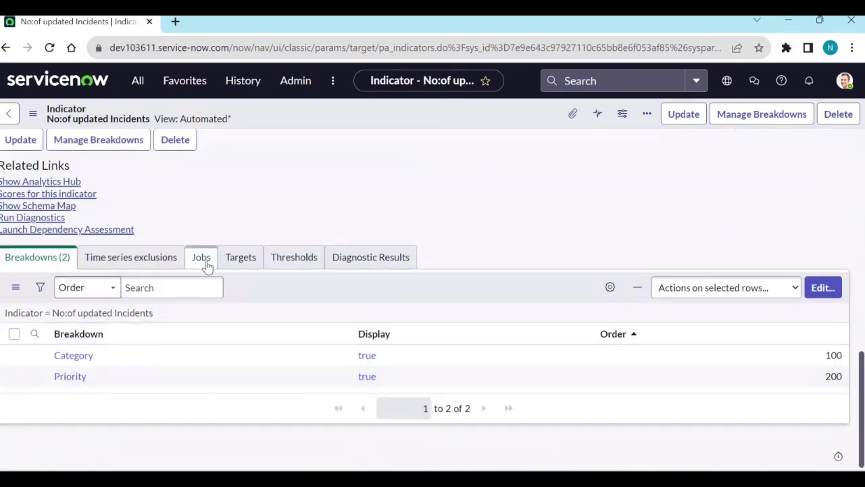
scroll(247, 313, "up", 10)
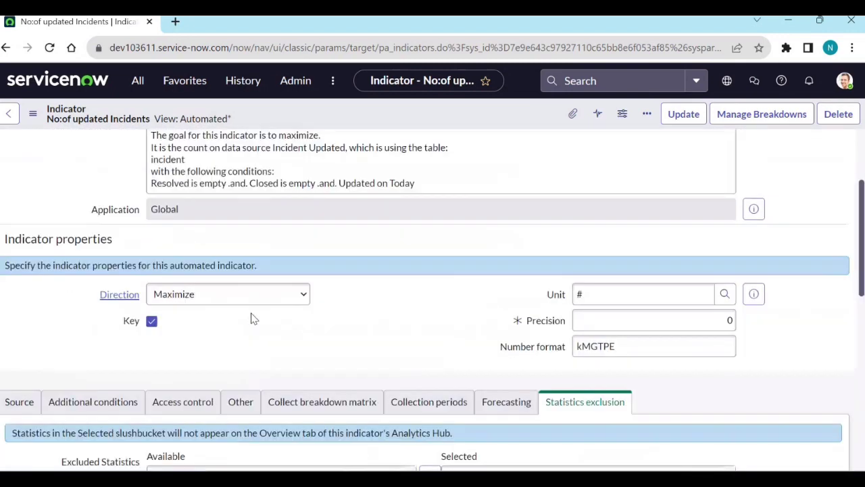
scroll(251, 318, "down", 10)
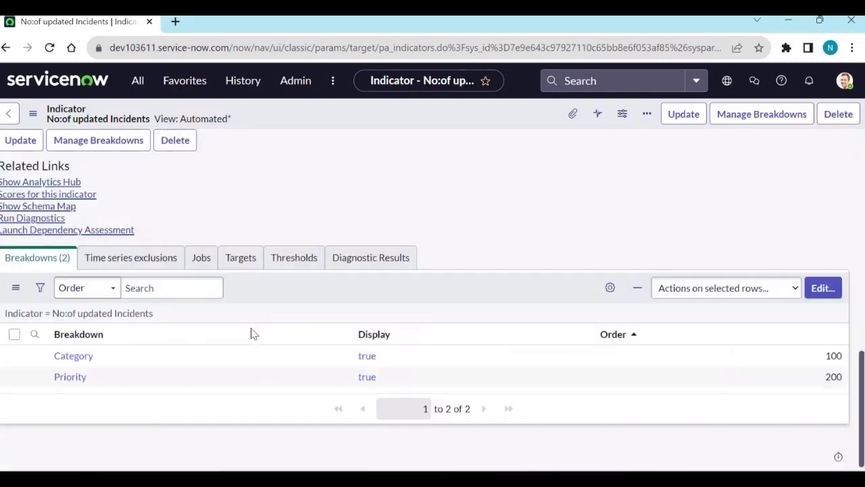
left_click(203, 264)
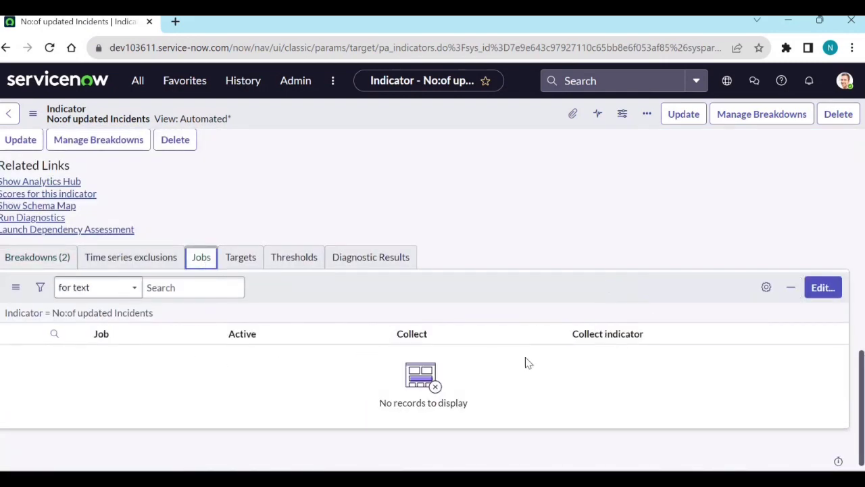
left_click(823, 298)
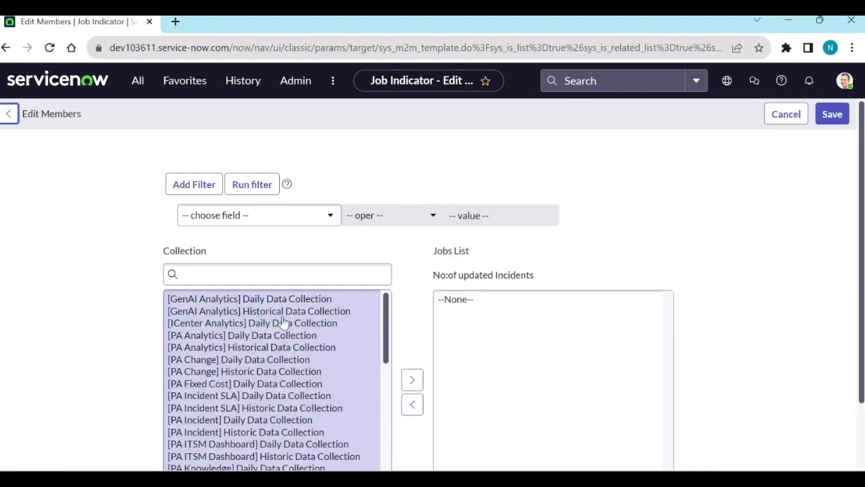
- Add the [PA Incident] Daily Data Collection job to the indicator's jobs and save the list
scroll(264, 358, "down", 1)
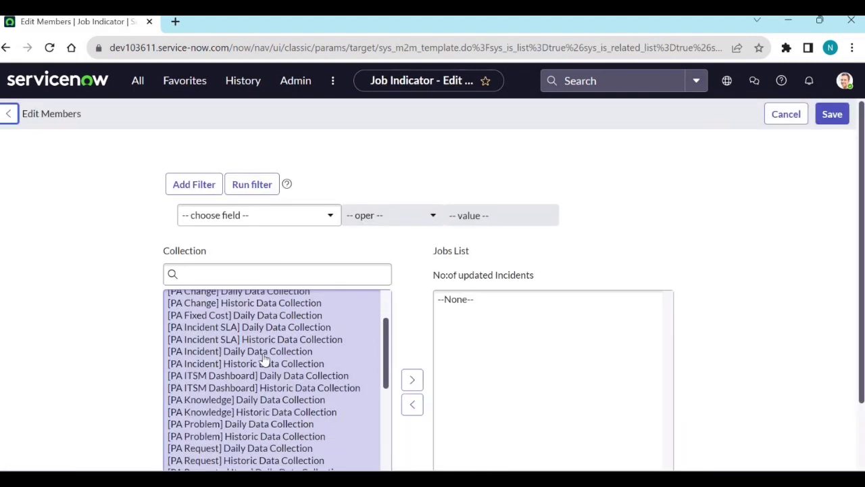
left_click(262, 352)
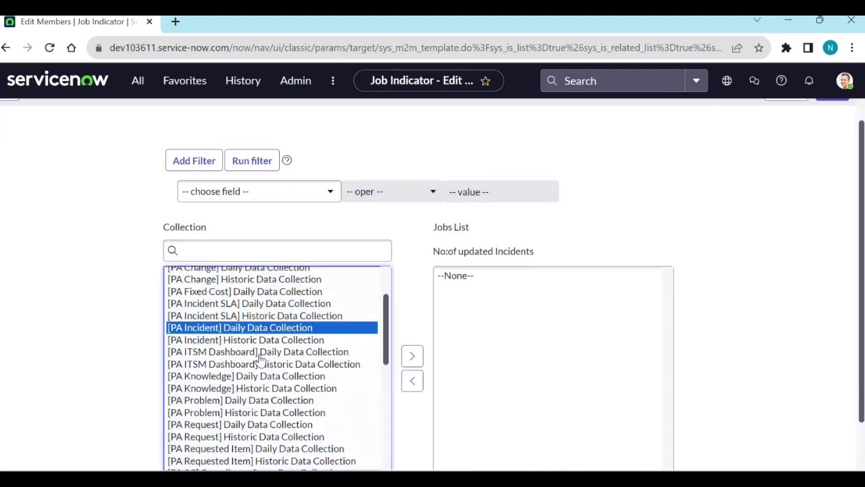
left_click(410, 358)
scroll(408, 361, "down", 1)
left_click(439, 422)
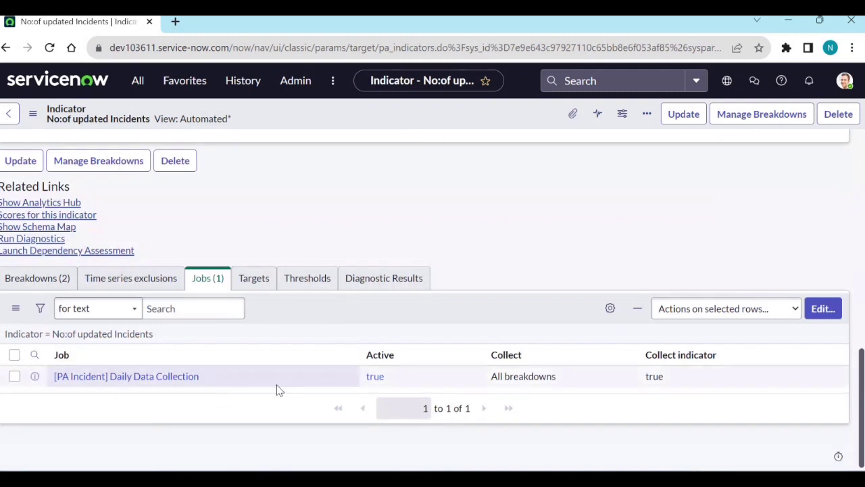
- Add the [PA Incident] Historic Data Collection job to the indicator's jobs and save the list
left_click(823, 309)
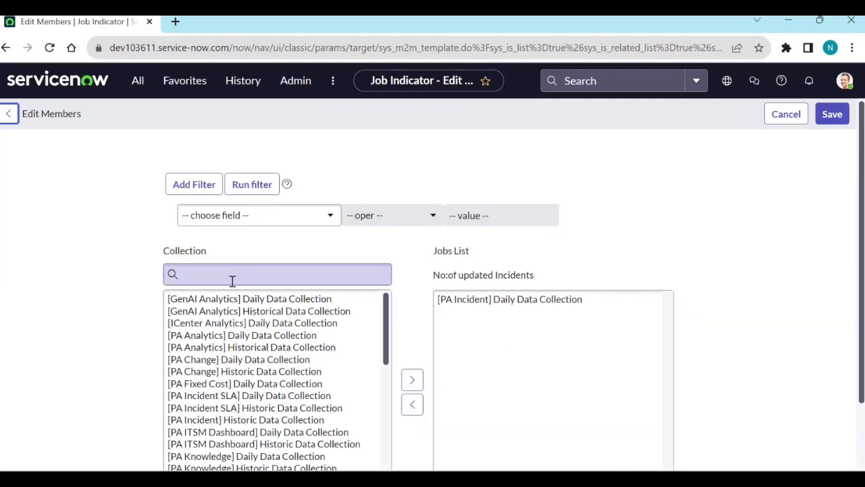
left_click(232, 274)
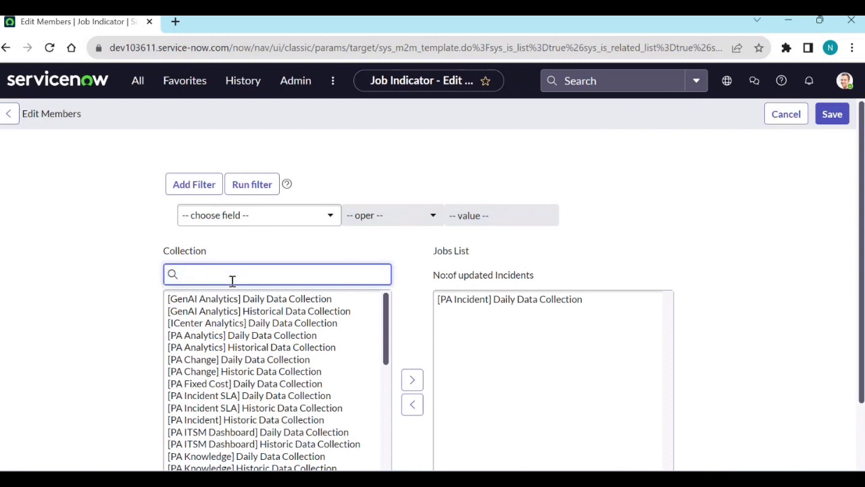
type("inc")
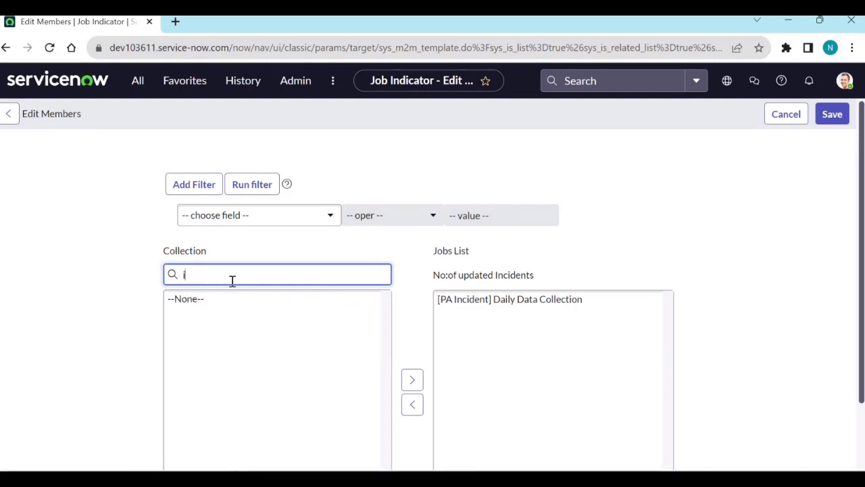
key("BackSpace")
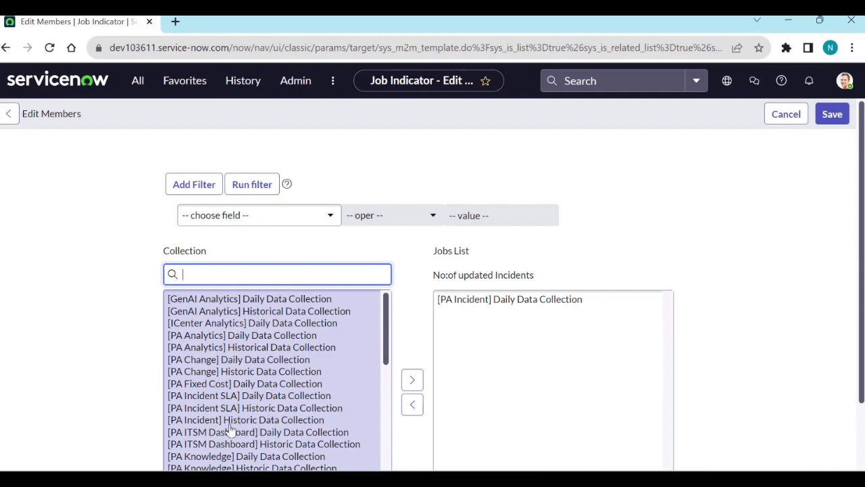
left_click(272, 420)
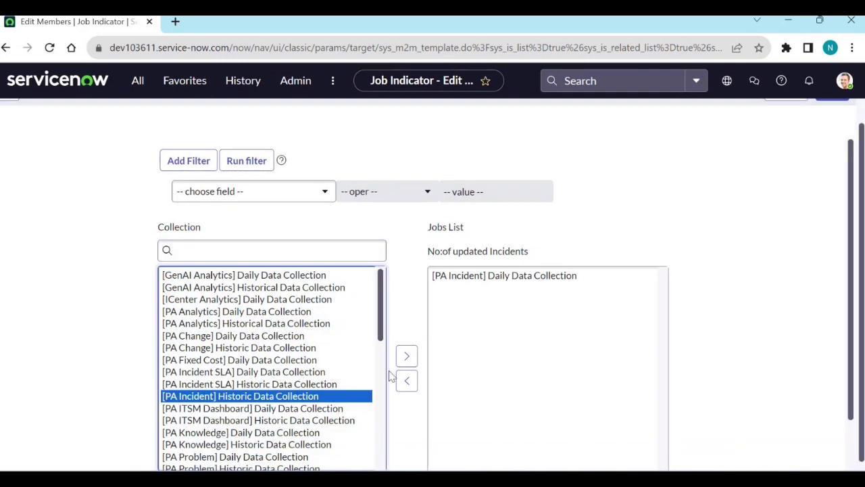
left_click(406, 356)
scroll(473, 406, "down", 1)
left_click(440, 423)
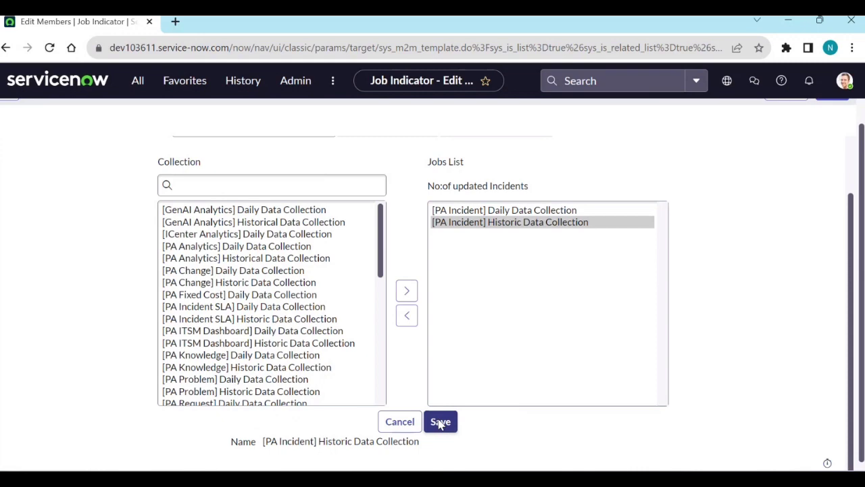
left_click(440, 422)
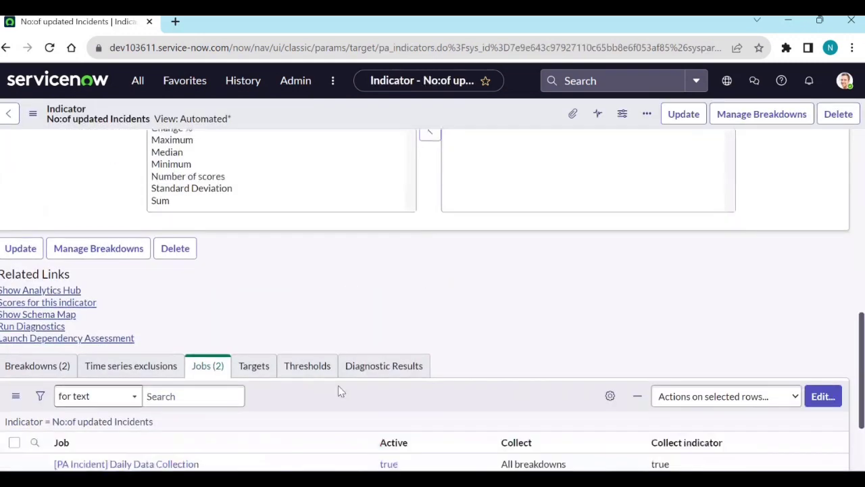
- Examine the [PA Incident] Historic Data Collection job's parameters and indicators in a separate browser tab, and close that tab
scroll(340, 391, "down", 2)
middle_click(147, 376)
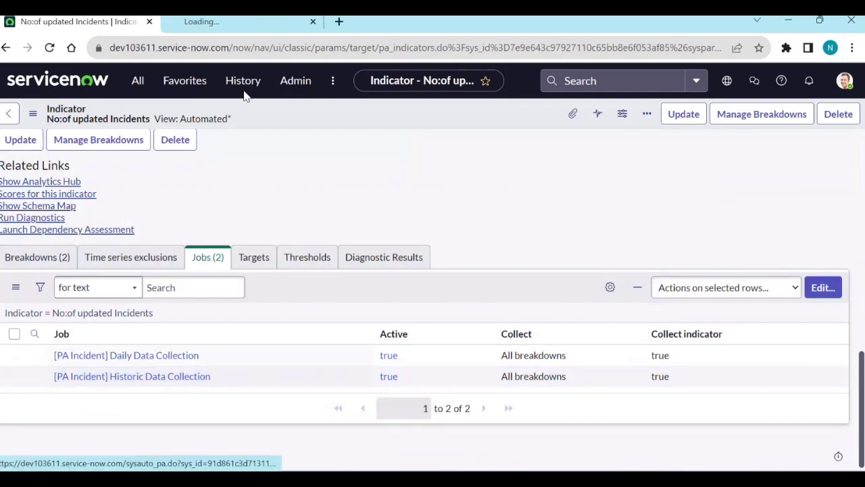
left_click(237, 31)
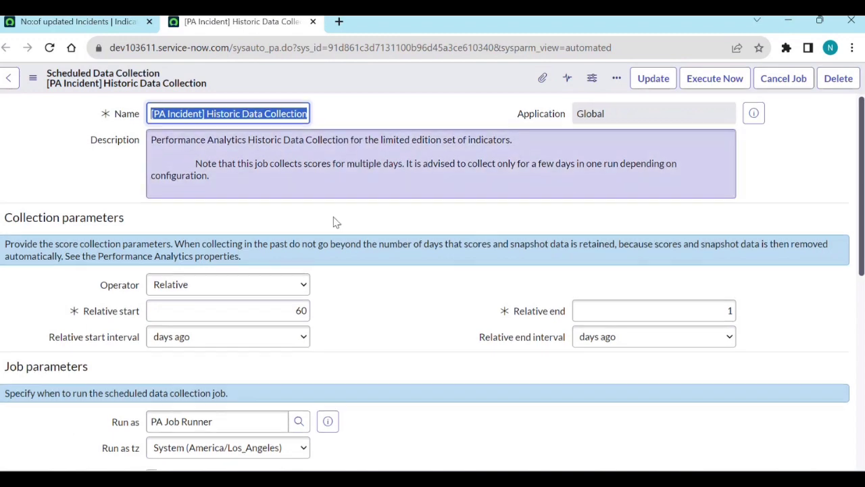
scroll(331, 203, "down", 10)
left_click(25, 275)
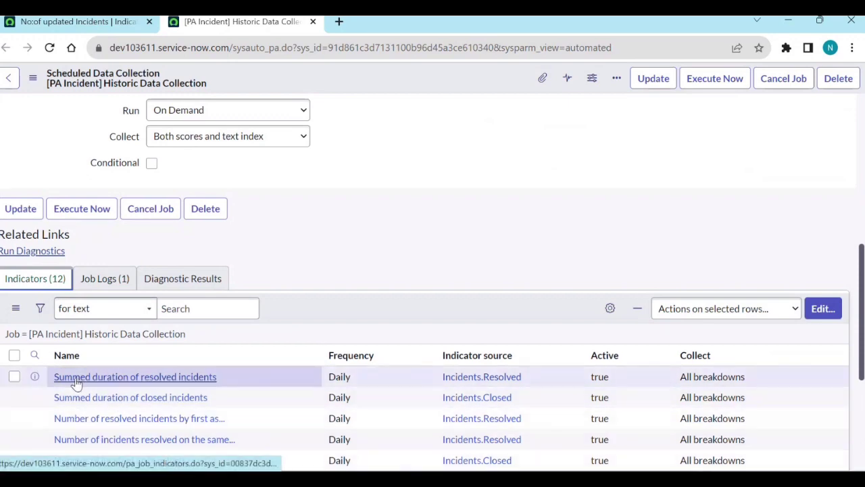
scroll(384, 250, "up", 10)
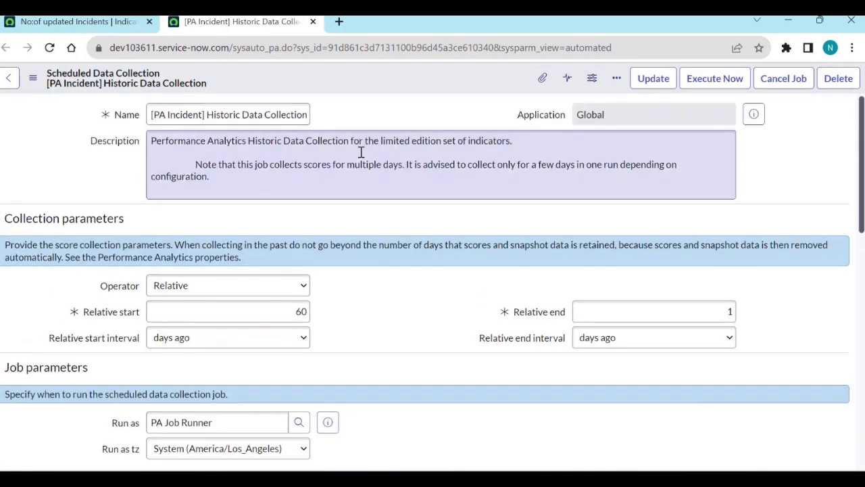
left_click(313, 23)
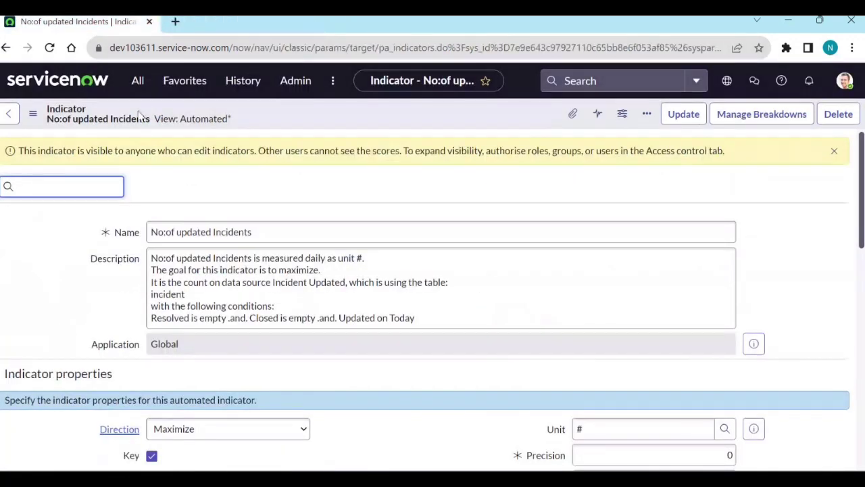
- Remove the [PA Incident] Historic Data Collection job from the indicator's jobs and save the list
scroll(207, 257, "down", 15)
scroll(207, 263, "down", 5)
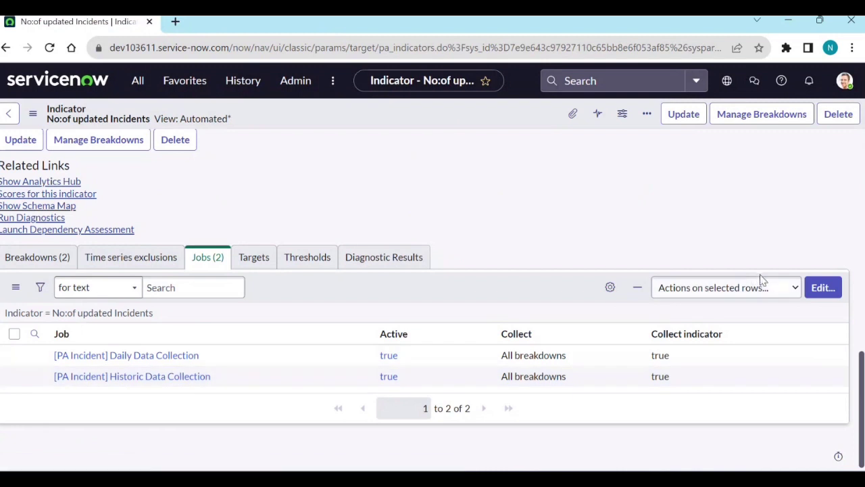
left_click(827, 290)
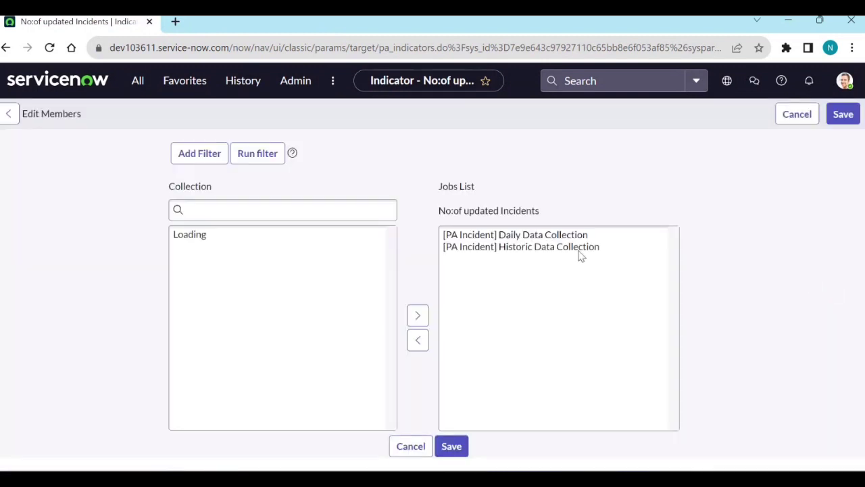
left_click(527, 311)
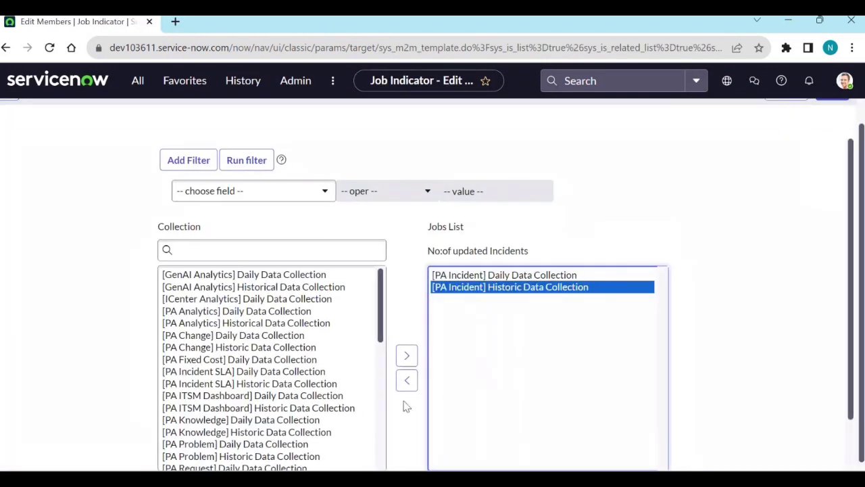
left_click(406, 380)
scroll(411, 399, "down", 1)
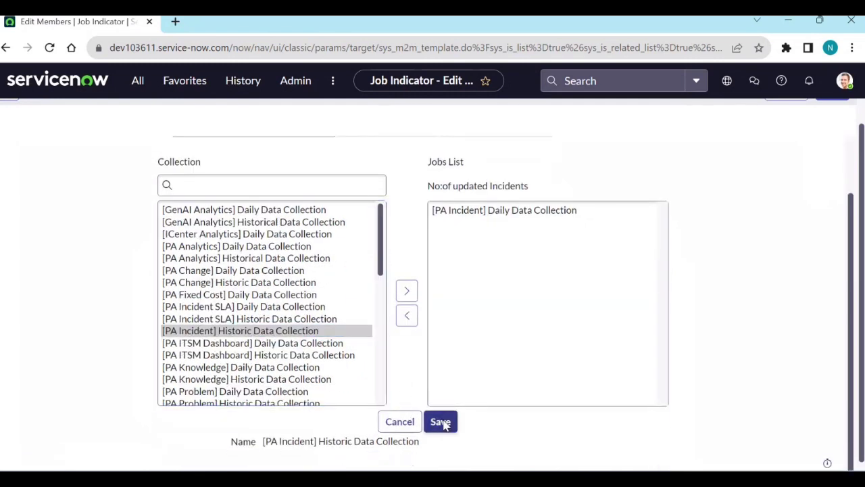
left_click(442, 422)
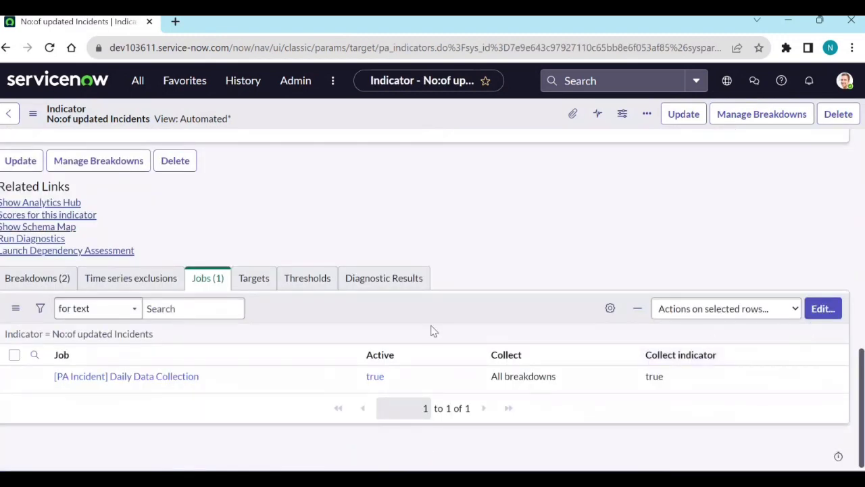
- Open the Performance Analytics Data Collector's Jobs list in a new browser tab and switch to it
left_click(139, 80)
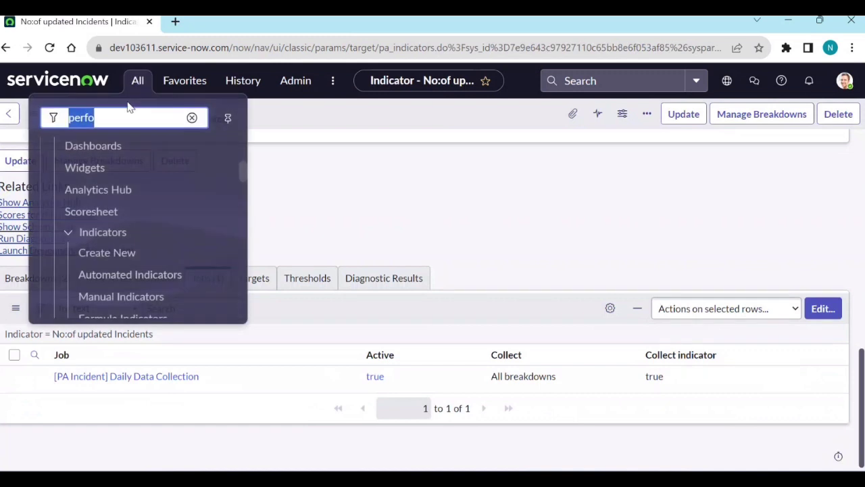
scroll(131, 203, "down", 2)
scroll(135, 216, "down", 6)
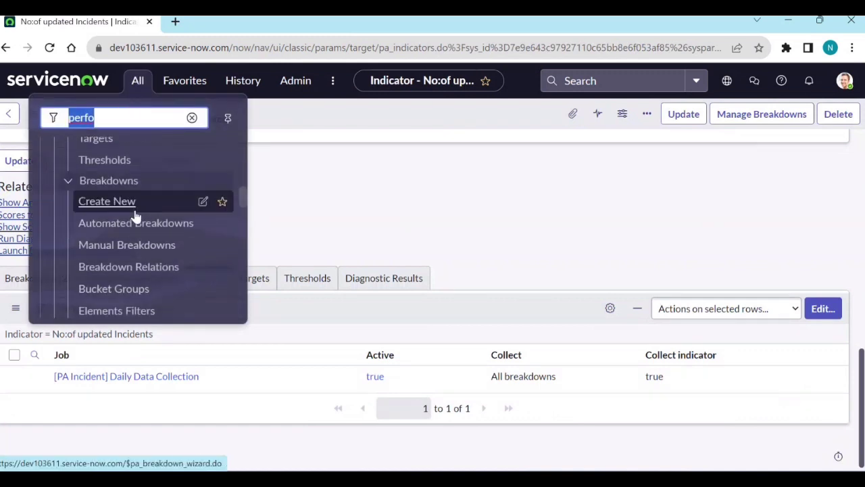
scroll(135, 230, "down", 3)
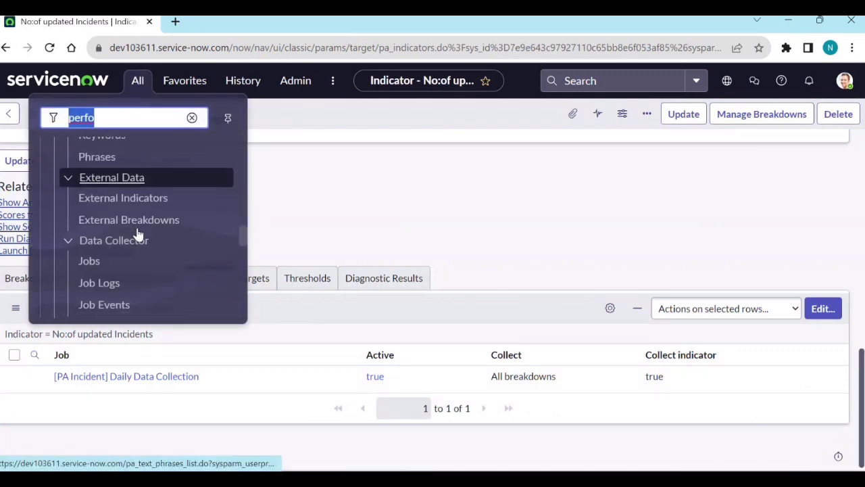
left_click(87, 262, "ctrl")
left_click(232, 21)
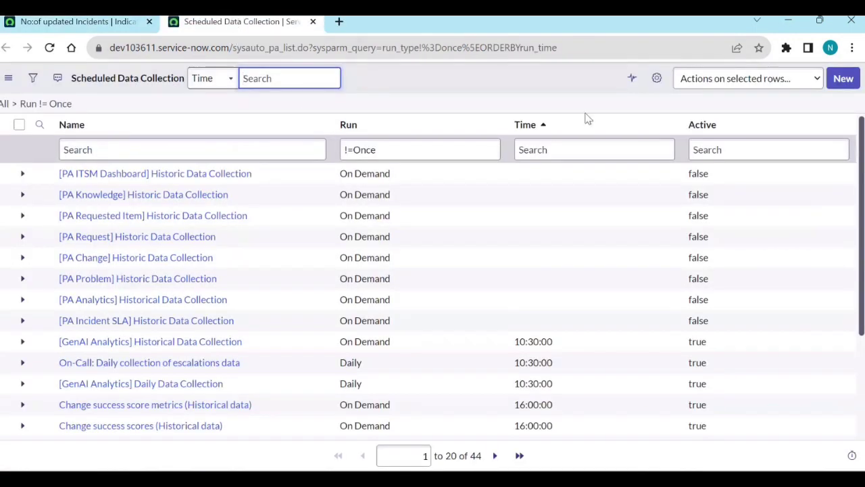
- Start a new scheduled data collection job named "Temp job for no : of updated incidents" and set its relative start to 60 days ago
left_click(844, 79)
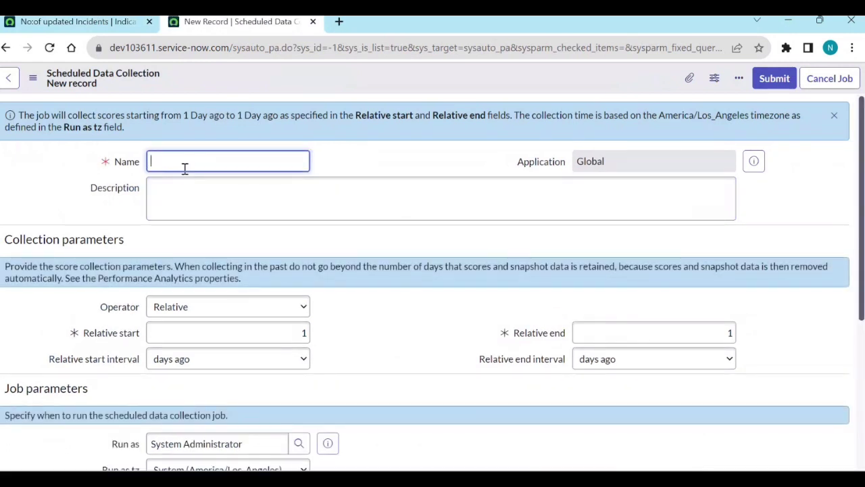
type("Temp job for")
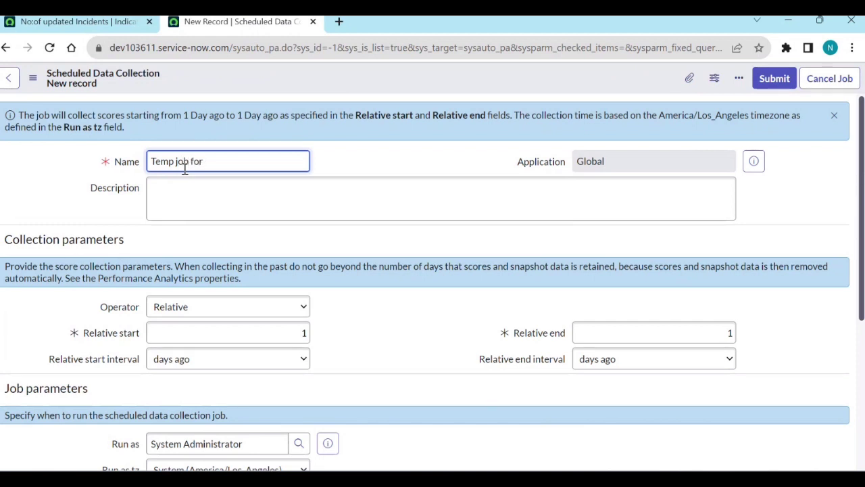
type(" no : of updated incidents")
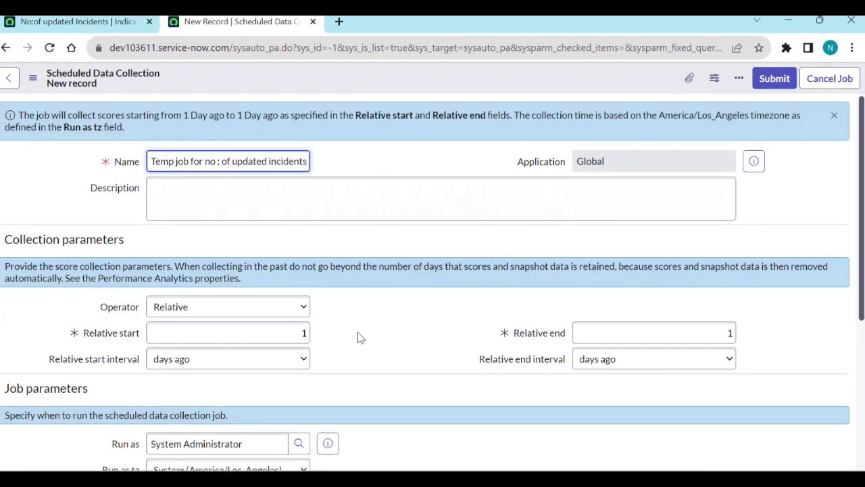
double_click(300, 334)
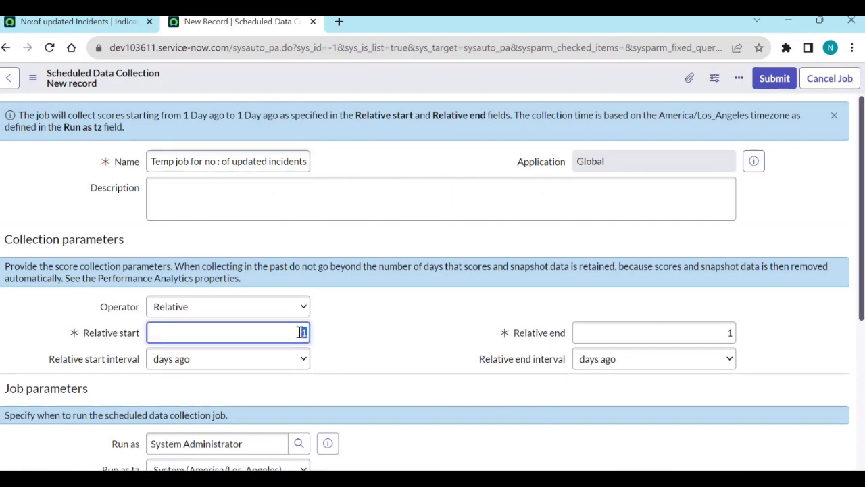
type("60")
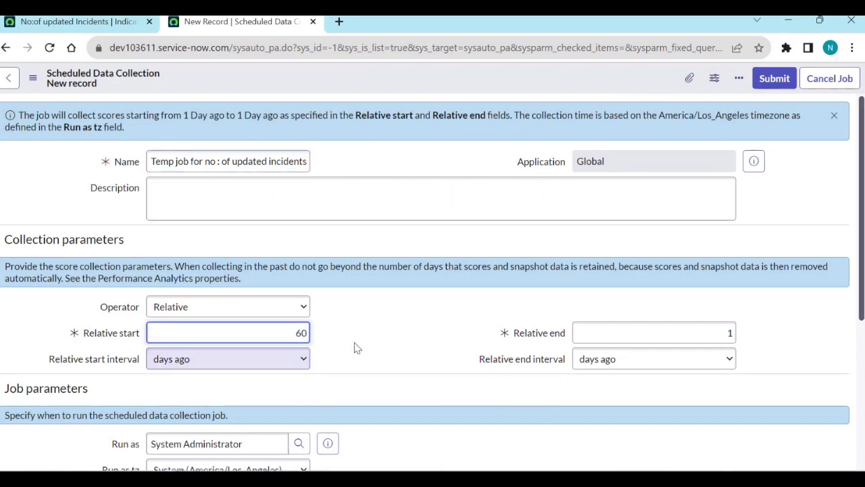
- Set the new job's Run as user to PA Job Runner
scroll(437, 365, "down", 3)
left_click(257, 241)
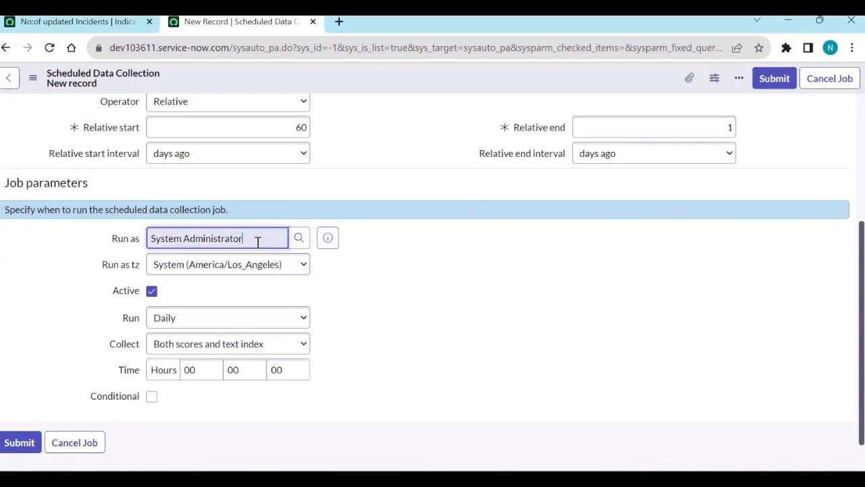
key("ctrl+a")
type("pa")
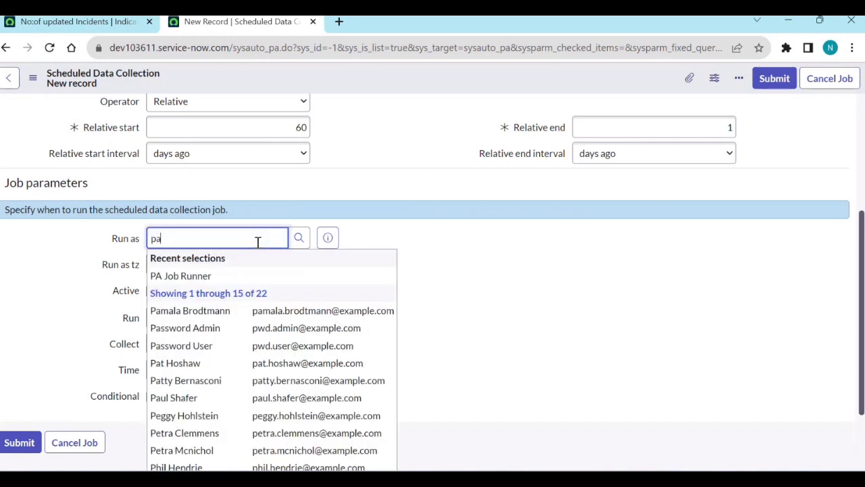
left_click(259, 272)
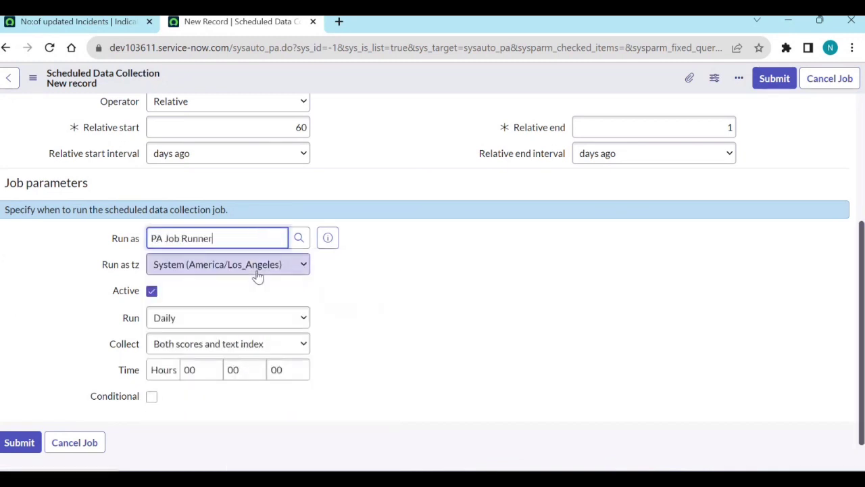
- Set the job to run On Demand, make it inactive, and save the record while keeping it open
left_click(191, 317)
left_click(193, 392)
left_click(152, 291)
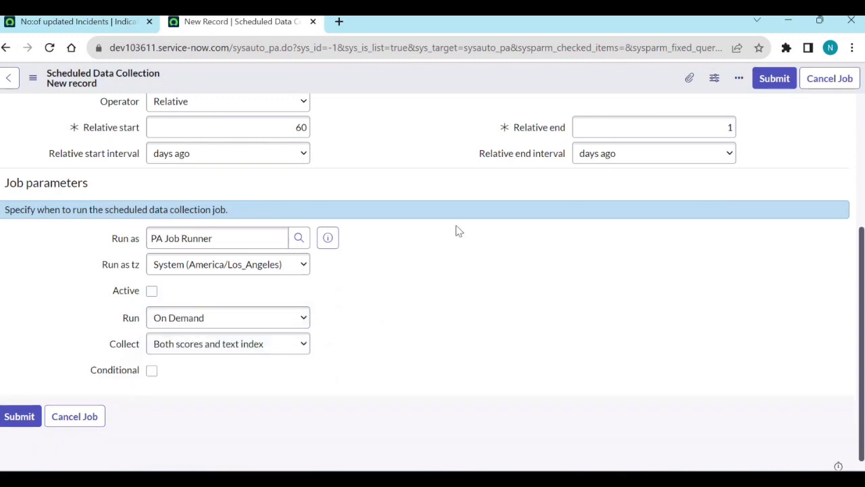
right_click(415, 86)
left_click(421, 89)
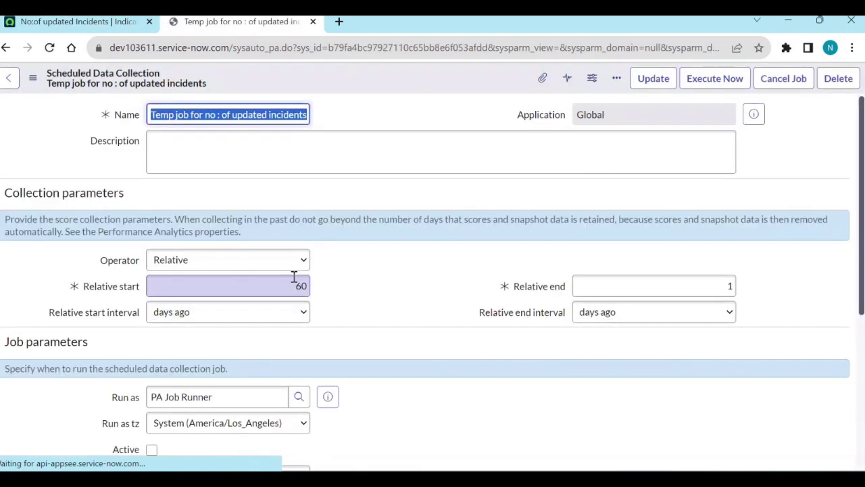
- Add the No:of updated Incidents indicator to the temporary job's indicators list and save it
left_click(823, 282)
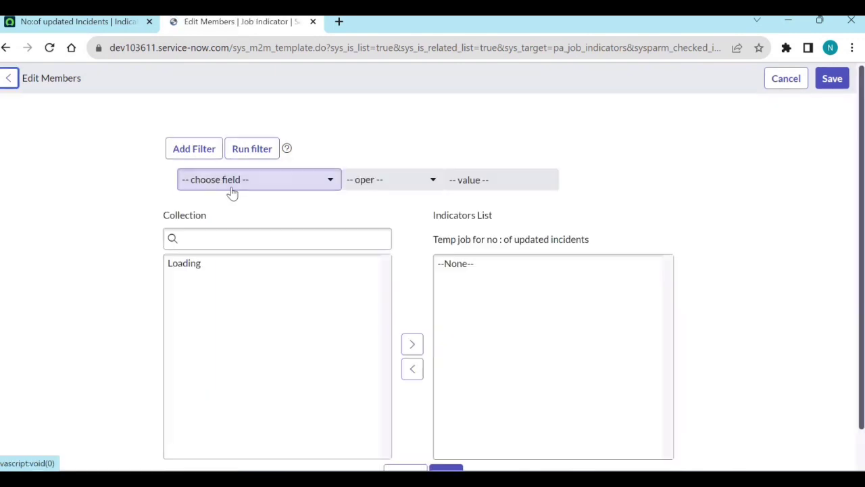
left_click(226, 241)
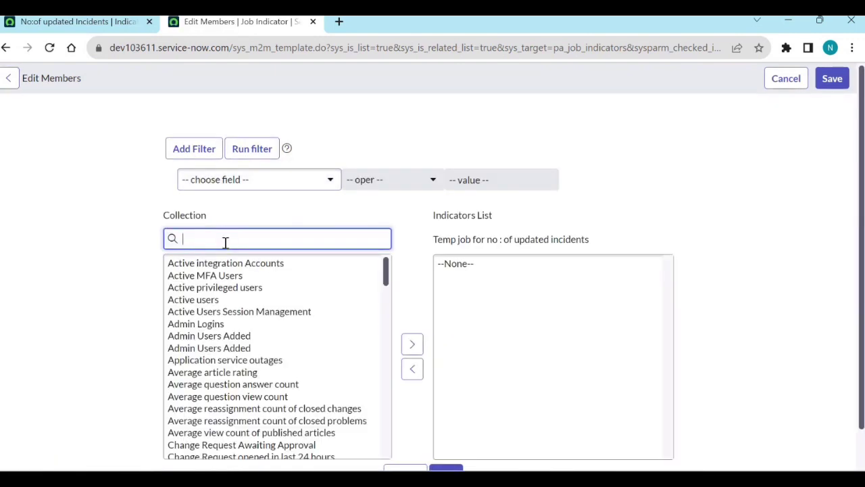
type("no")
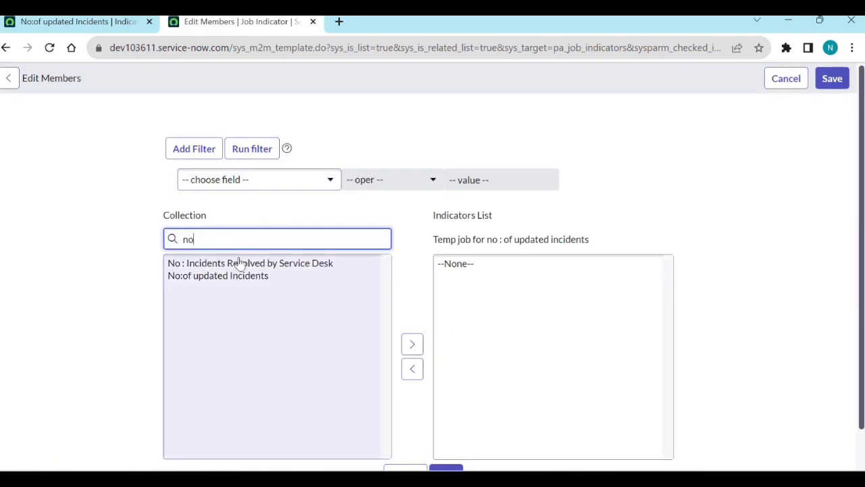
left_click(248, 277)
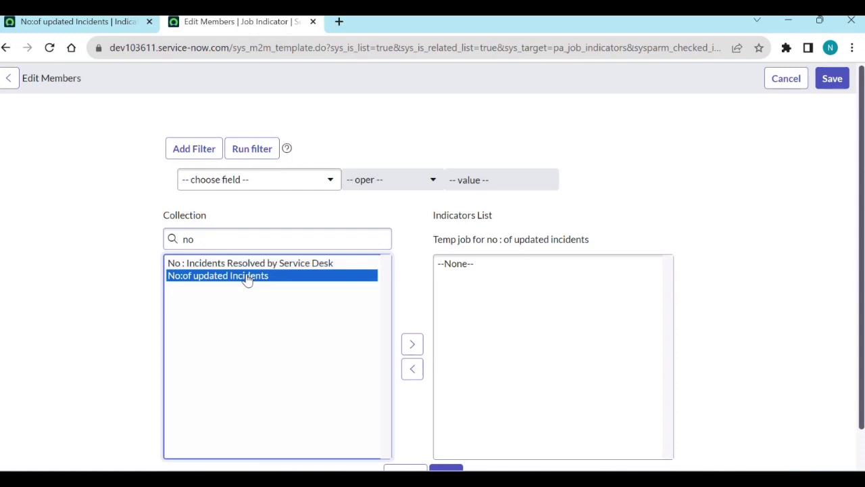
left_click(412, 344)
scroll(448, 429, "down", 1)
left_click(443, 449)
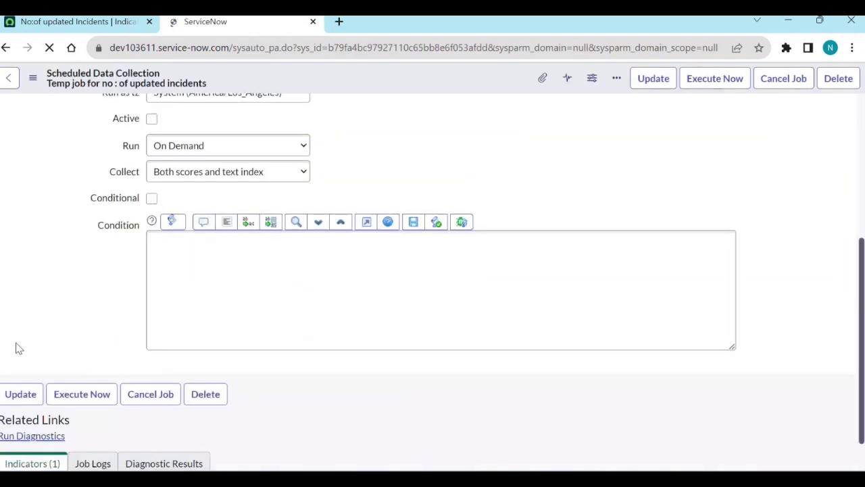
- Review the temporary job's settings, execute it immediately, and check its job logs
scroll(18, 350, "down", 1)
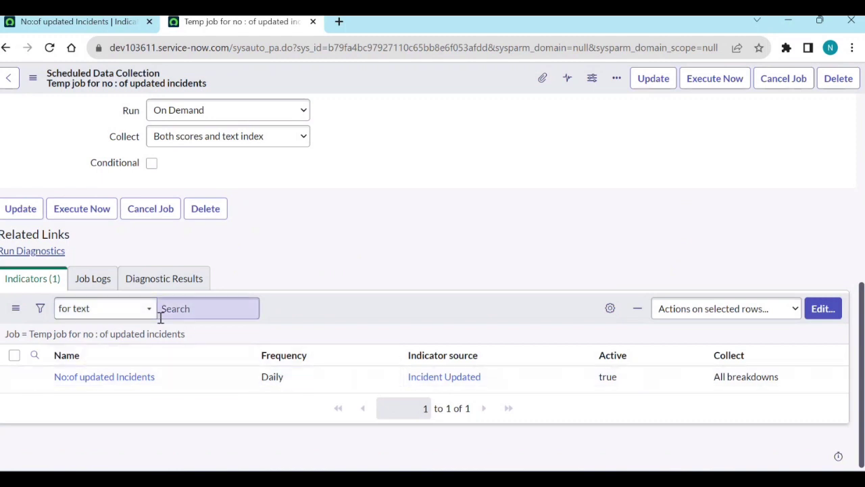
scroll(338, 198, "up", 2)
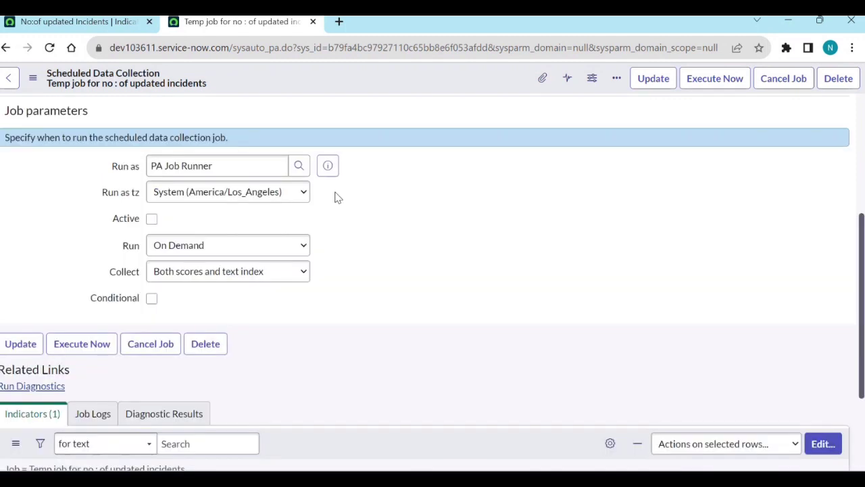
scroll(338, 197, "up", 2)
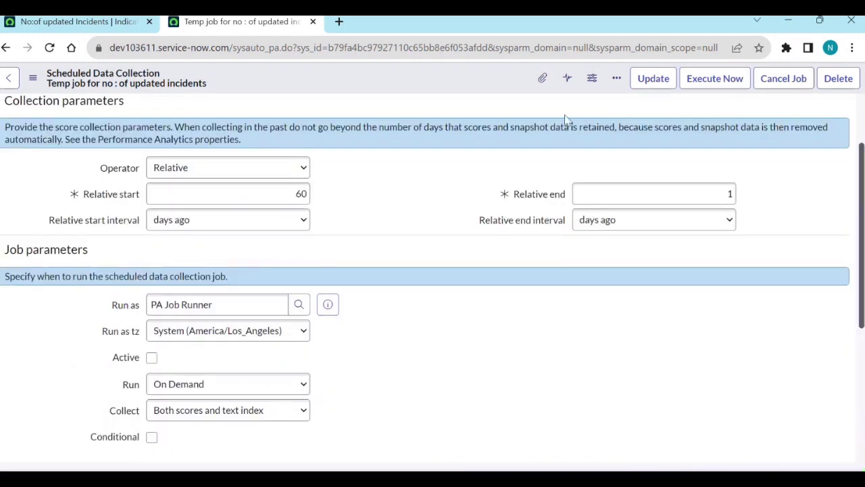
left_click(718, 90)
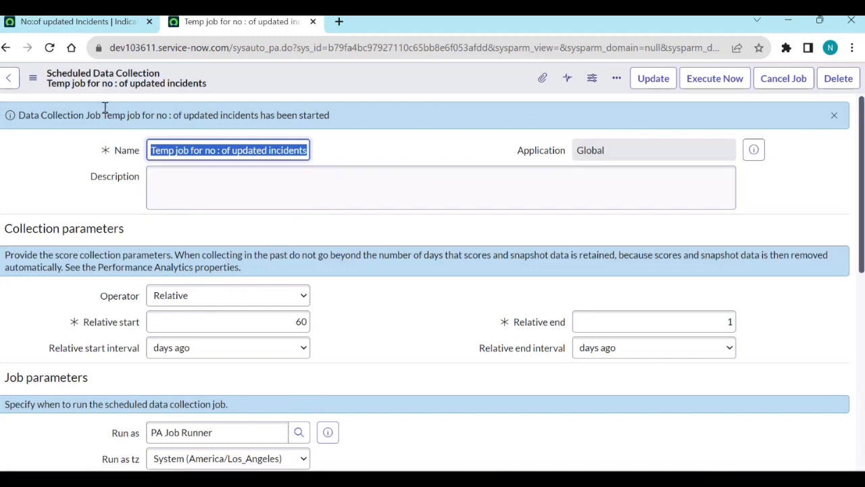
scroll(228, 304, "down", 6)
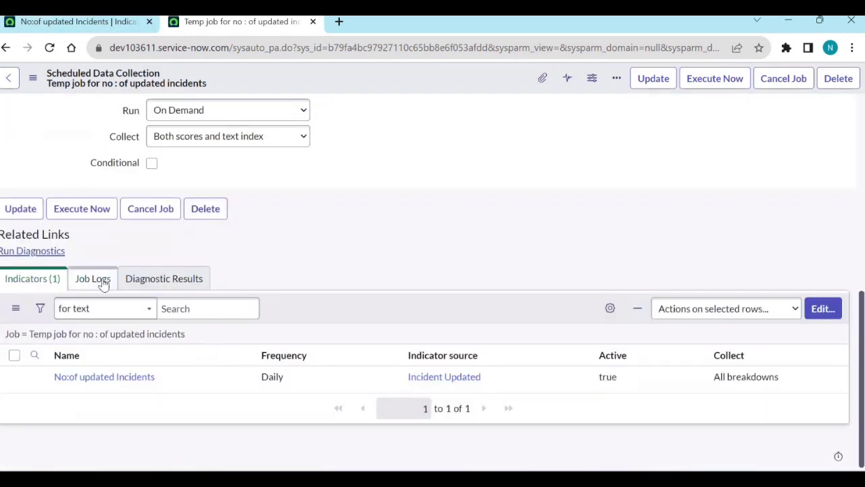
left_click(102, 283)
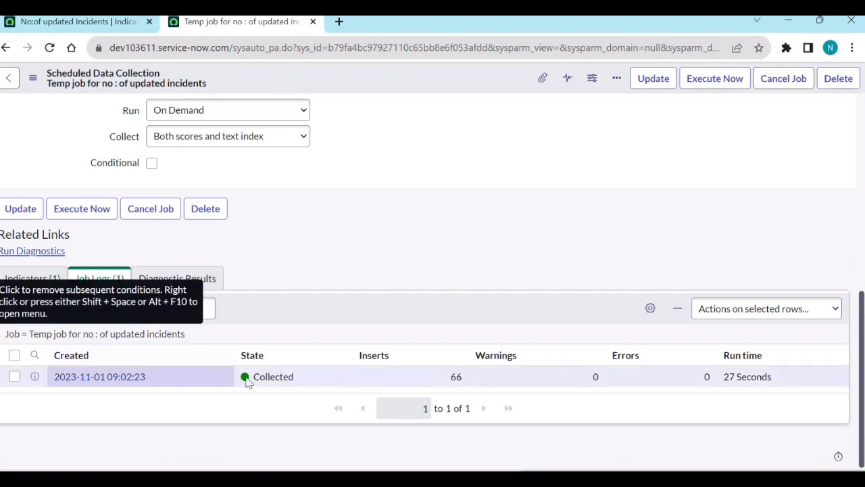
- Return to the No:of updated Incidents indicator and examine its Analytics Hub scores day by day back to October 23
left_click(108, 20)
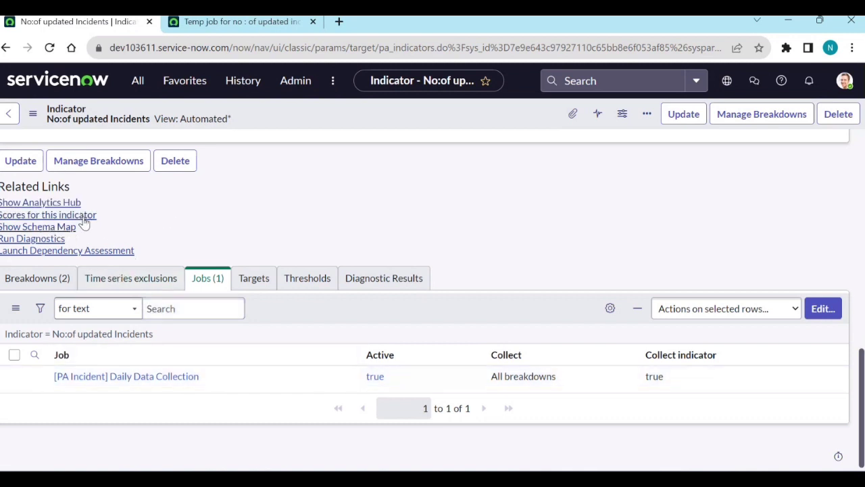
left_click(68, 203)
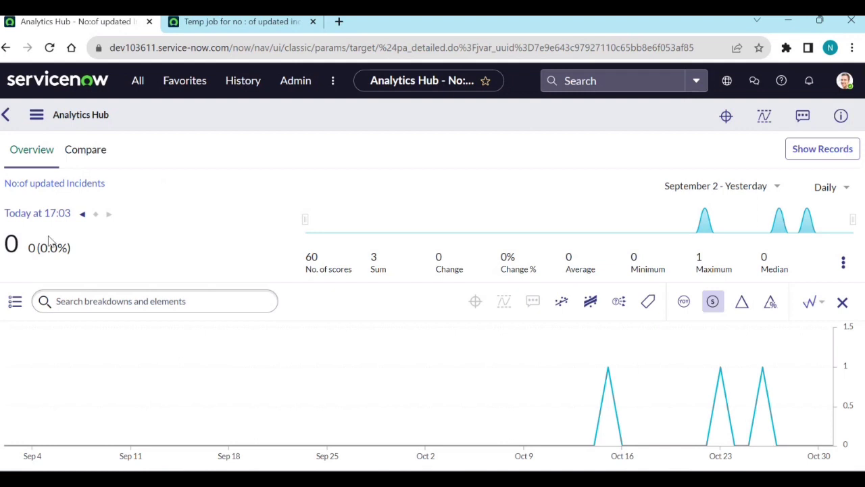
left_click(83, 215)
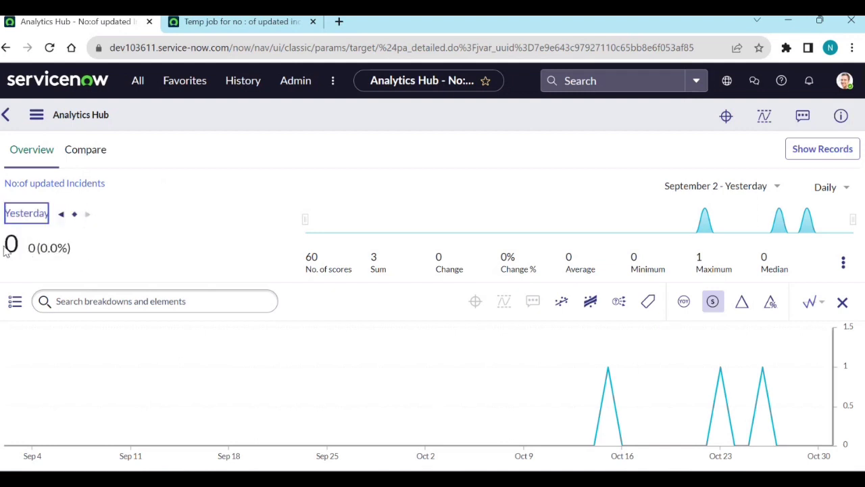
left_click(61, 214)
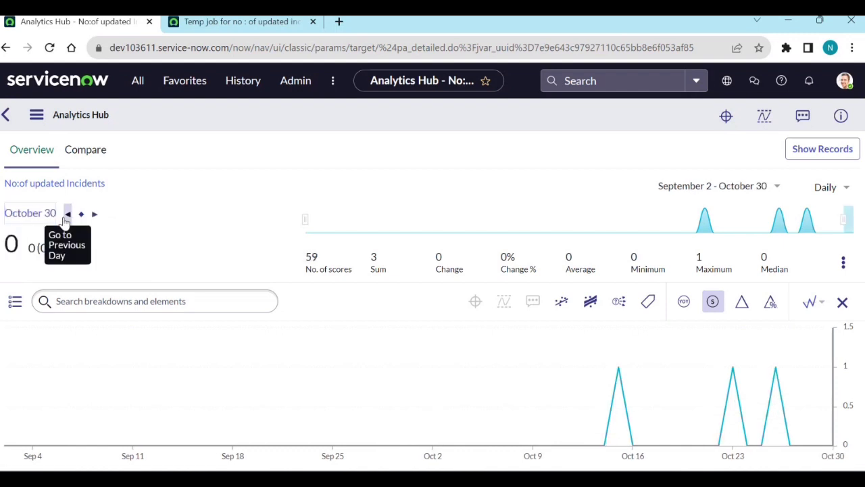
left_click(66, 218)
left_click(65, 218)
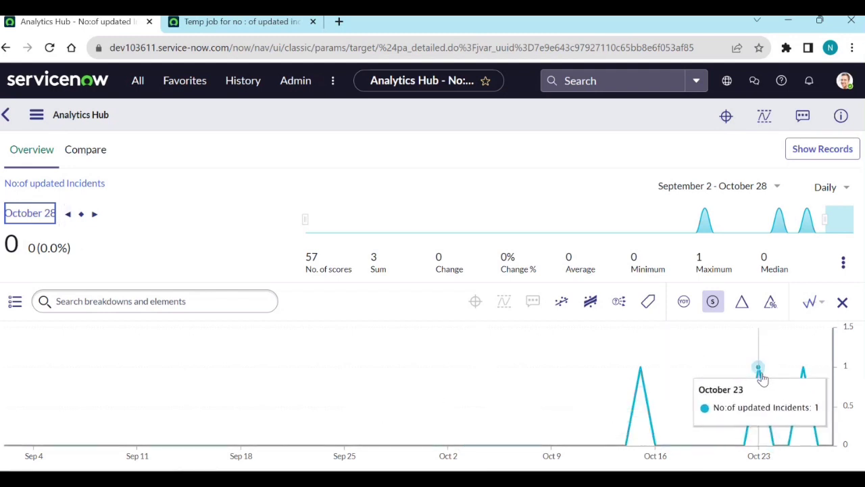
left_click(66, 216)
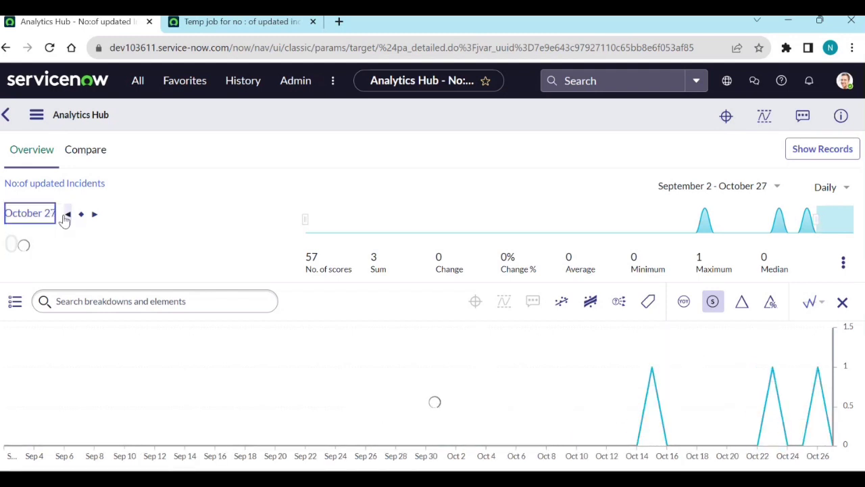
left_click(65, 216)
left_click(66, 216)
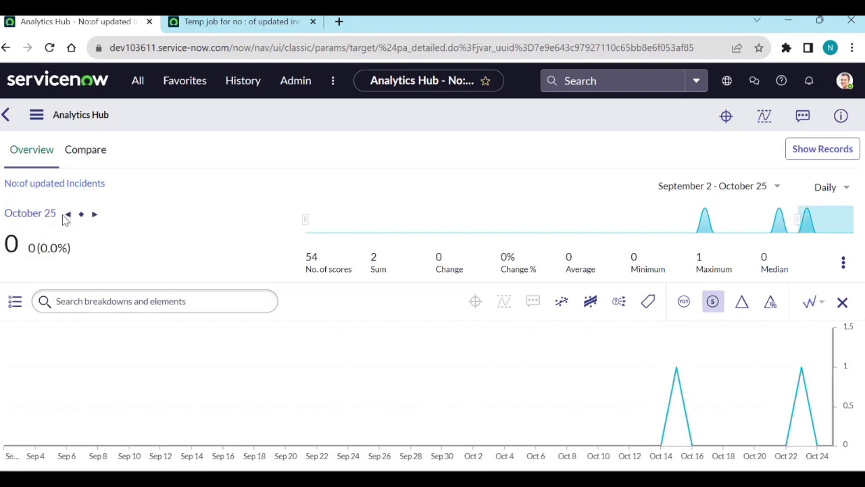
left_click(69, 215)
left_click(68, 215)
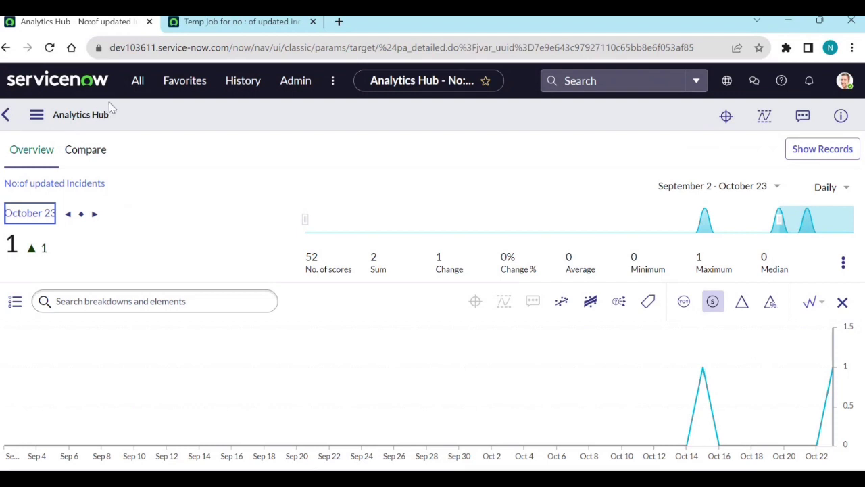
- Find the Performance Analytics Indicators modules in the application navigator
left_click(135, 84)
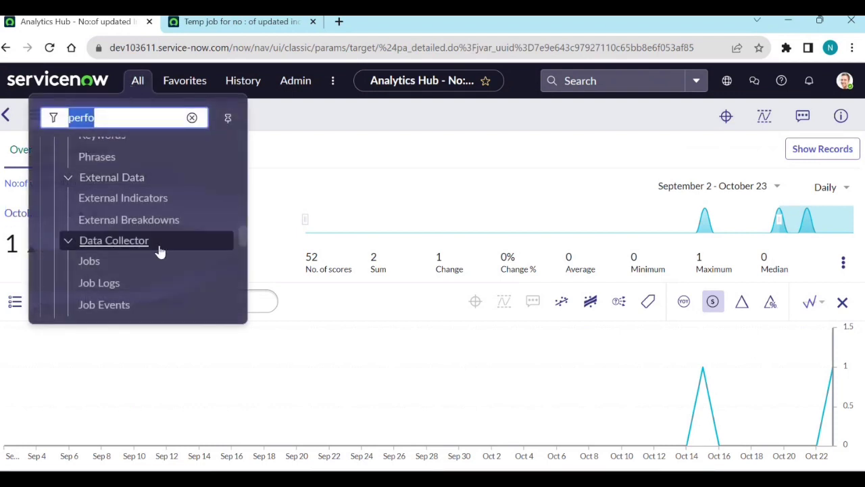
scroll(158, 251, "up", 5)
scroll(158, 245, "up", 3)
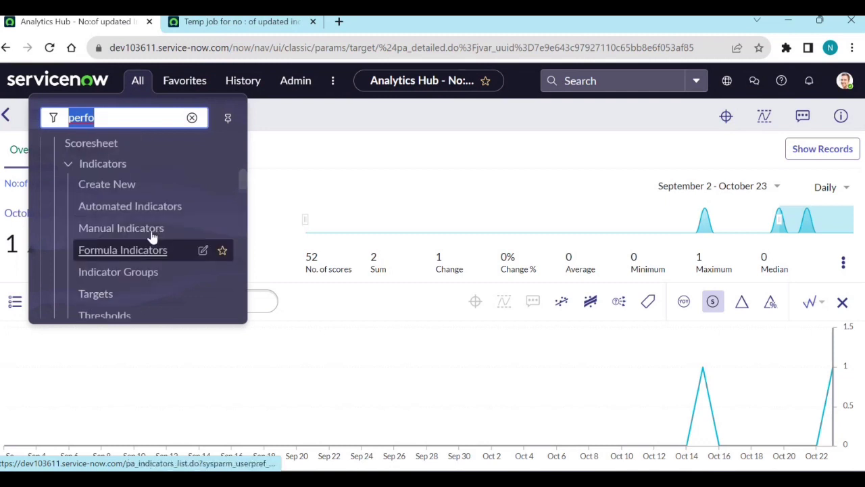